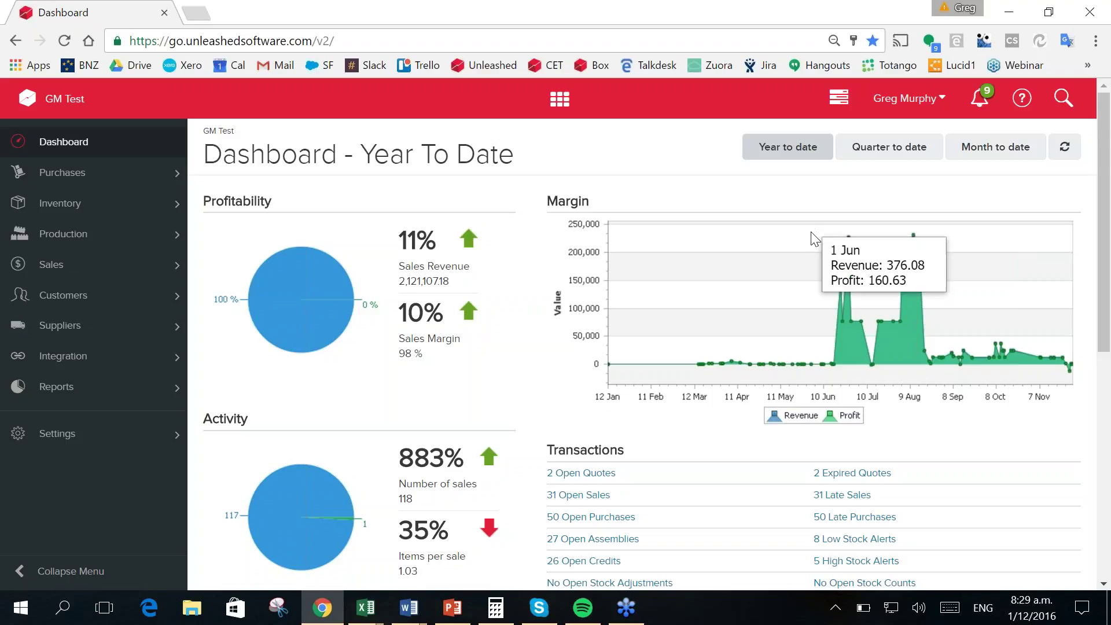
- Review the year-to-date dashboard figures for profitability, margin, transactions, stock, KPIs and batch expiry
scroll(816, 237, "down", 3)
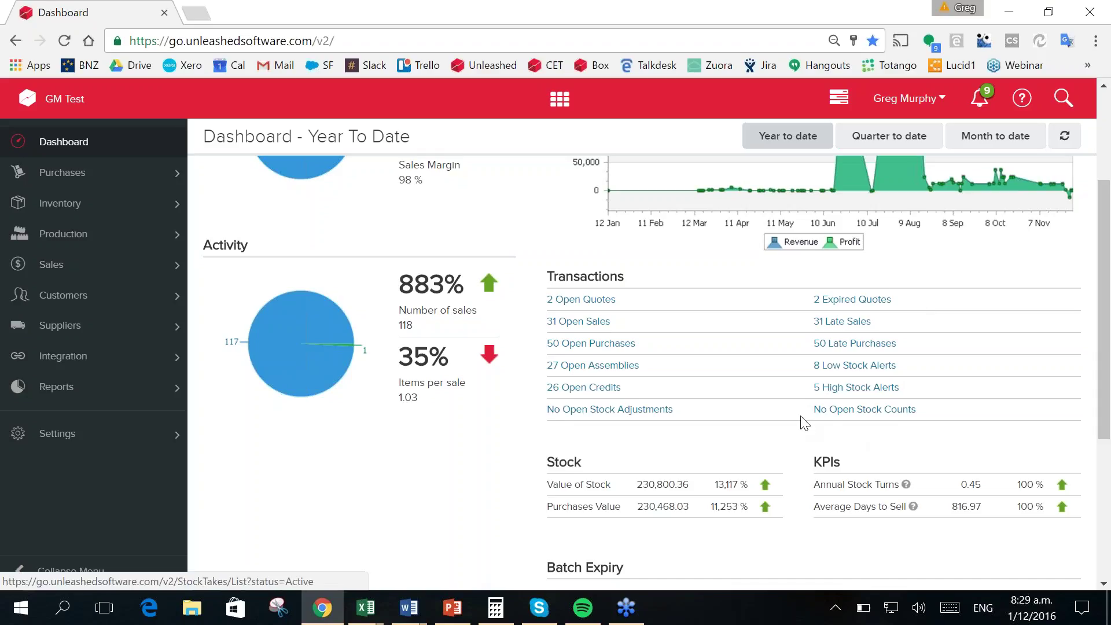
scroll(802, 414, "down", 2)
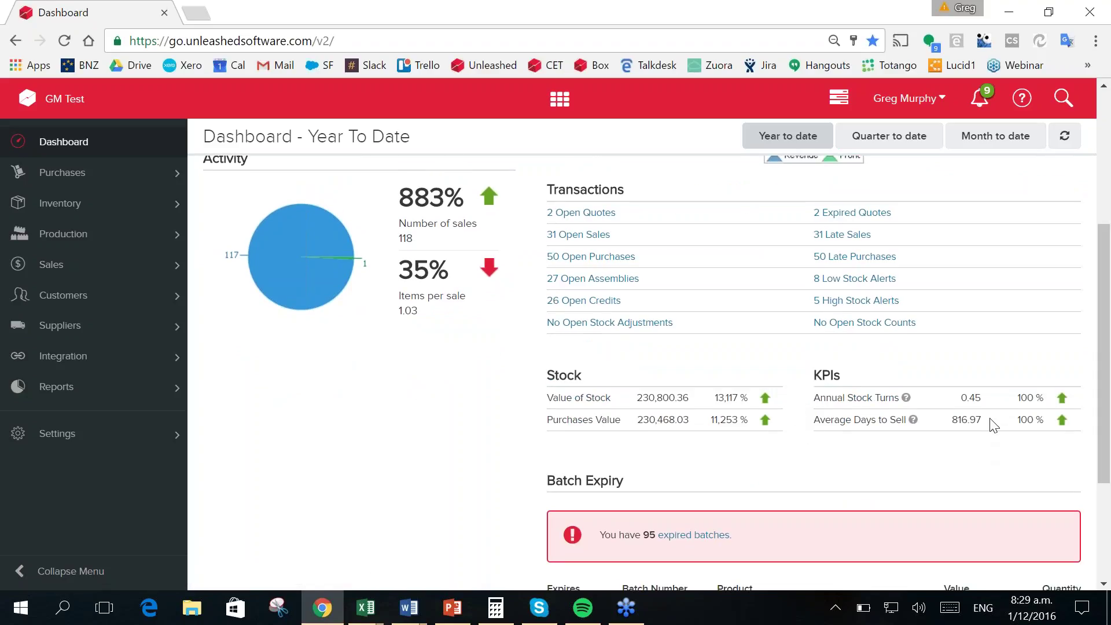
double_click(962, 419)
scroll(923, 448, "down", 3)
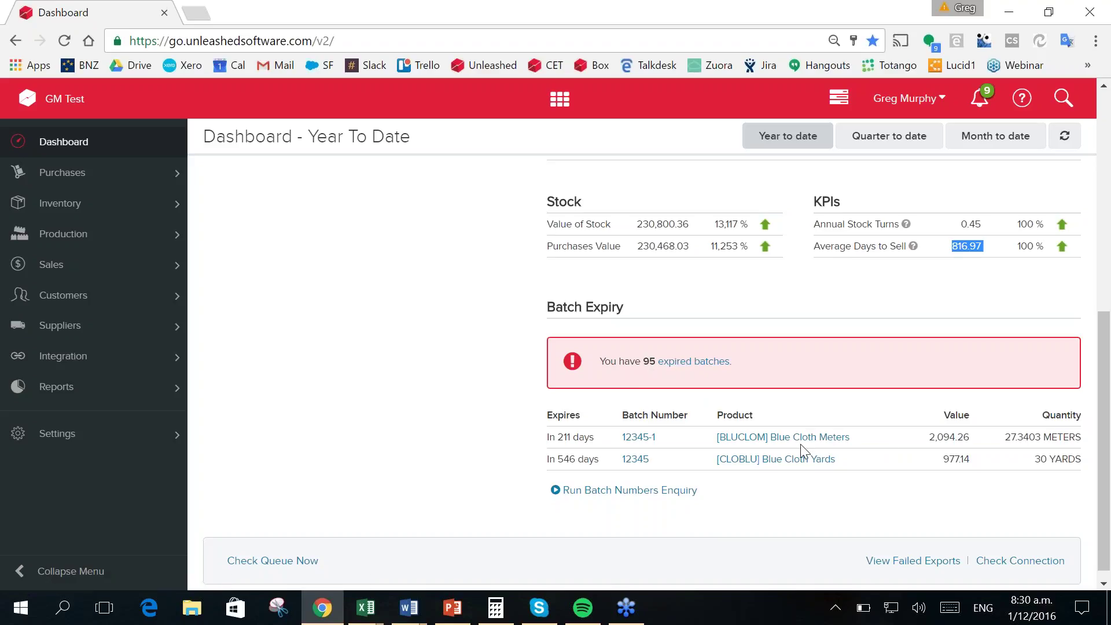
scroll(802, 452, "up", 8)
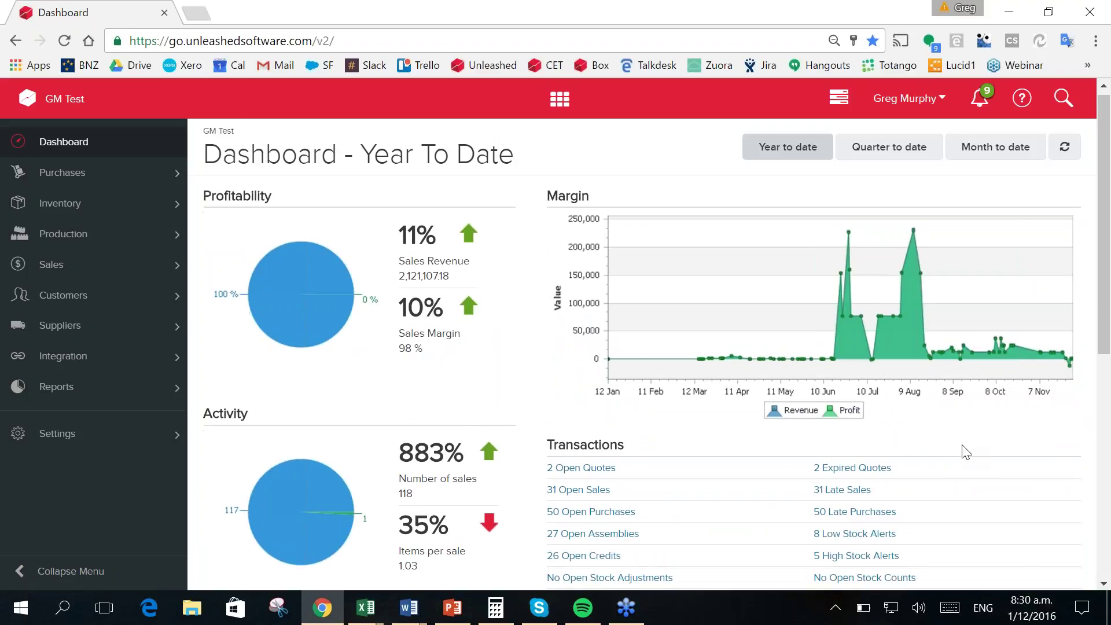
scroll(966, 452, "down", 1)
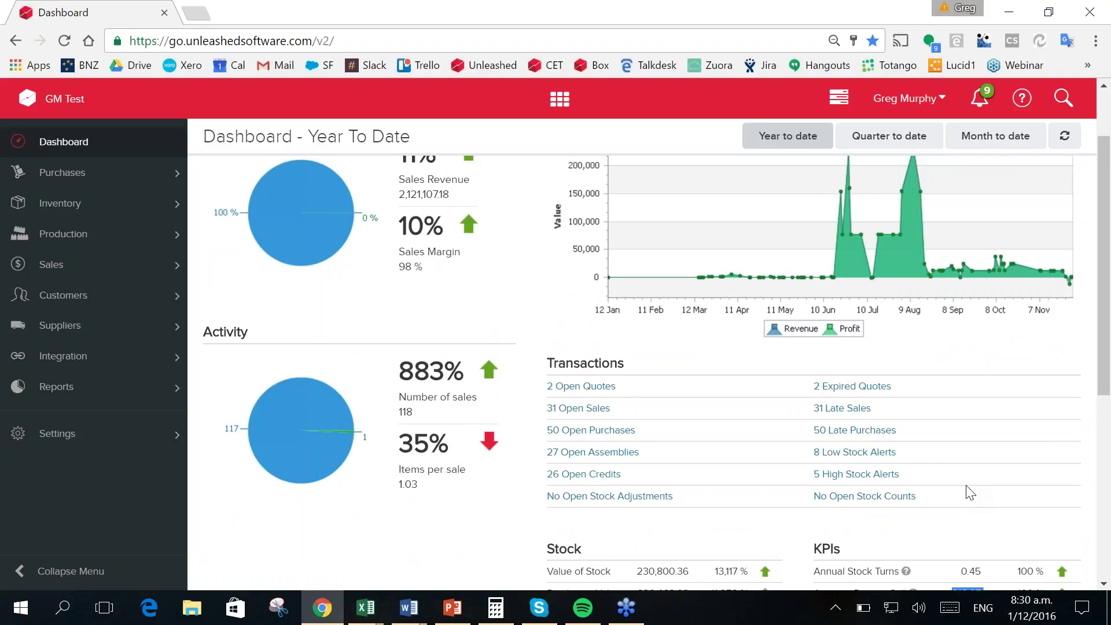
scroll(955, 486, "up", 1)
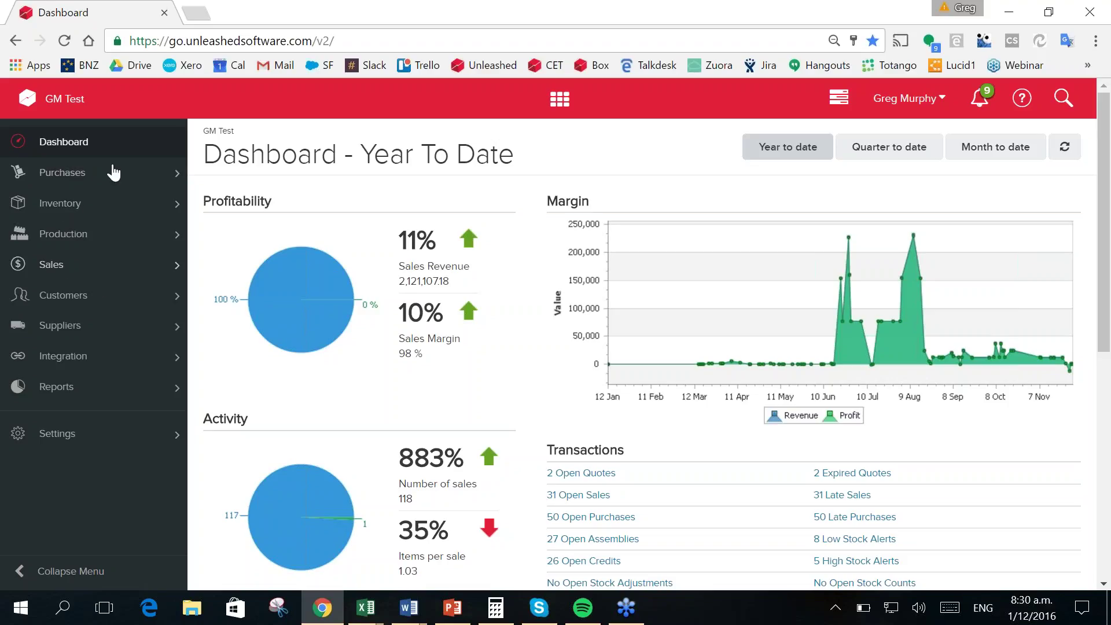
- Open the purchase Reorder Report in a new browser tab and run it for Low alerts across all warehouses
left_click(156, 390)
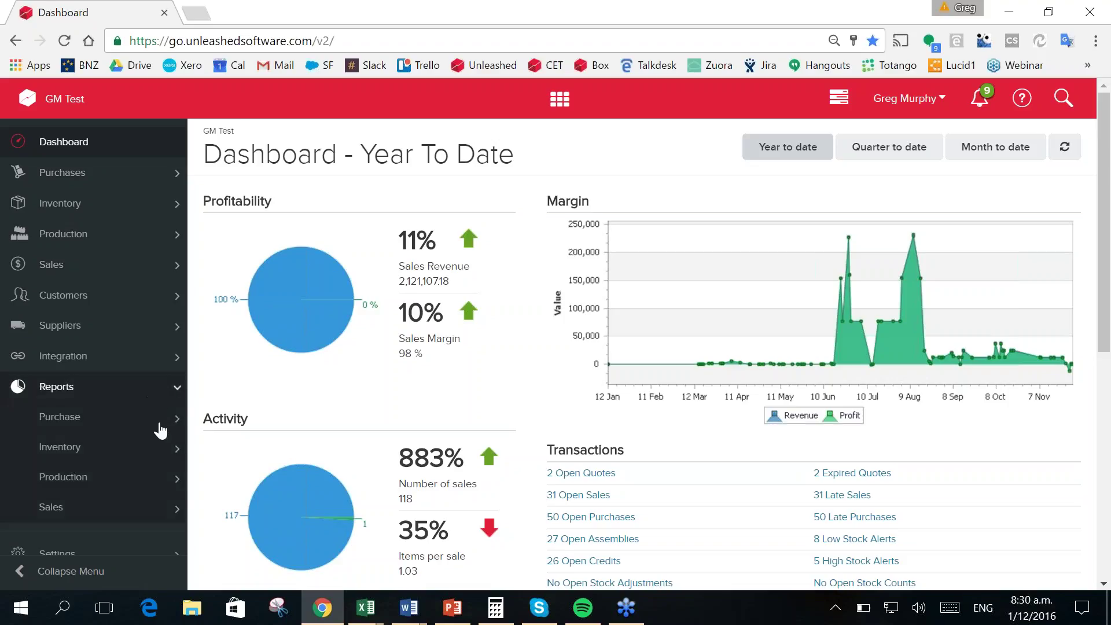
left_click(129, 419)
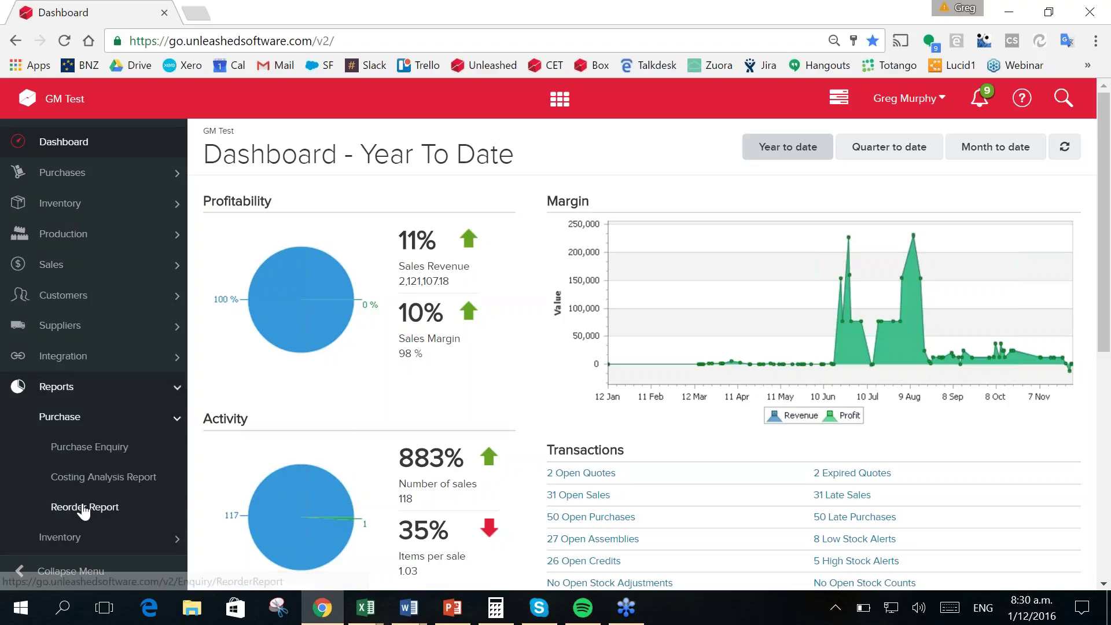
right_click(84, 507)
left_click(182, 367)
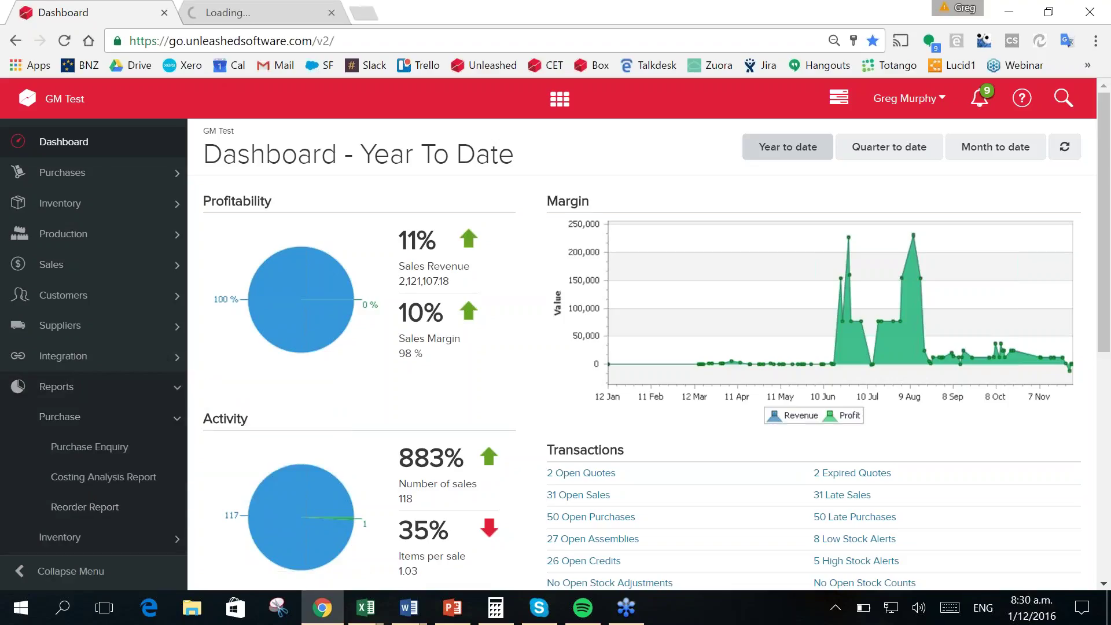
key("ctrl+Tab")
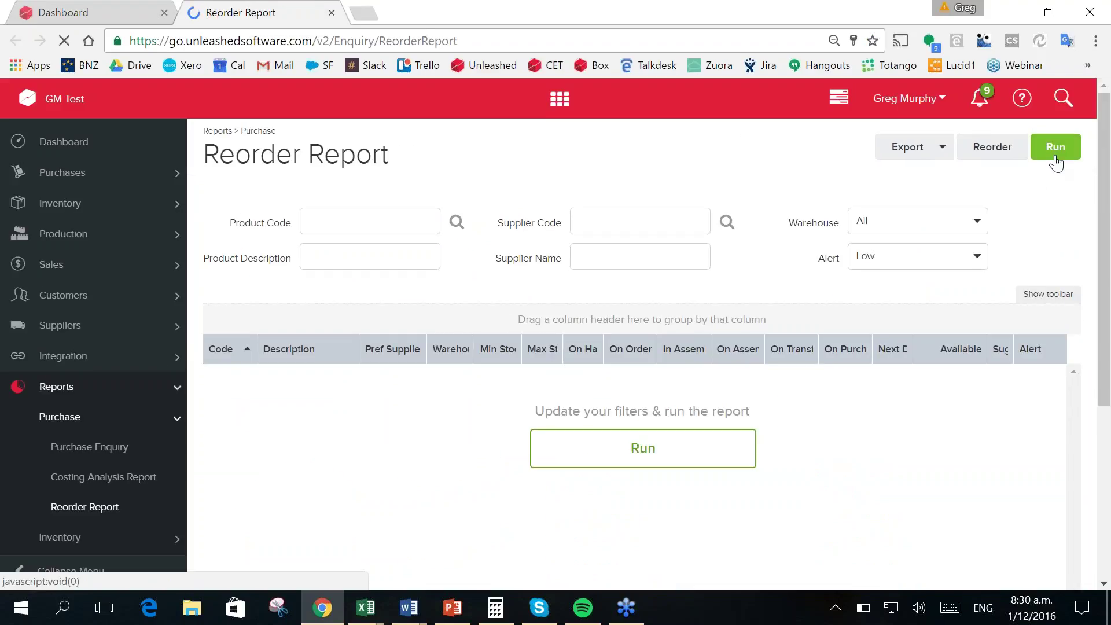
left_click(1056, 152)
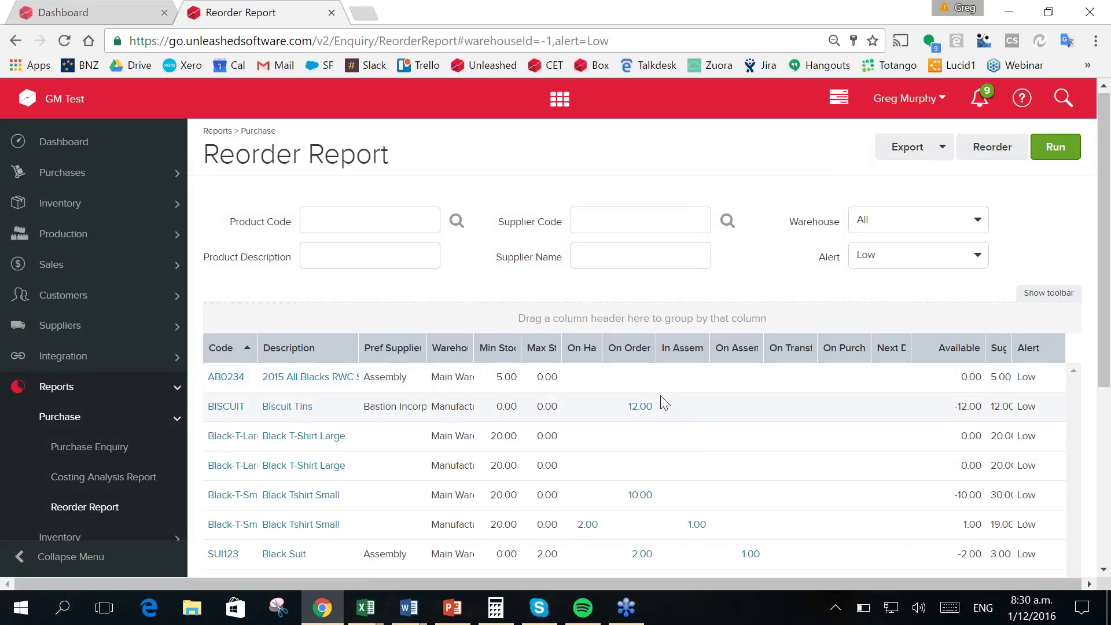
scroll(661, 399, "down", 2)
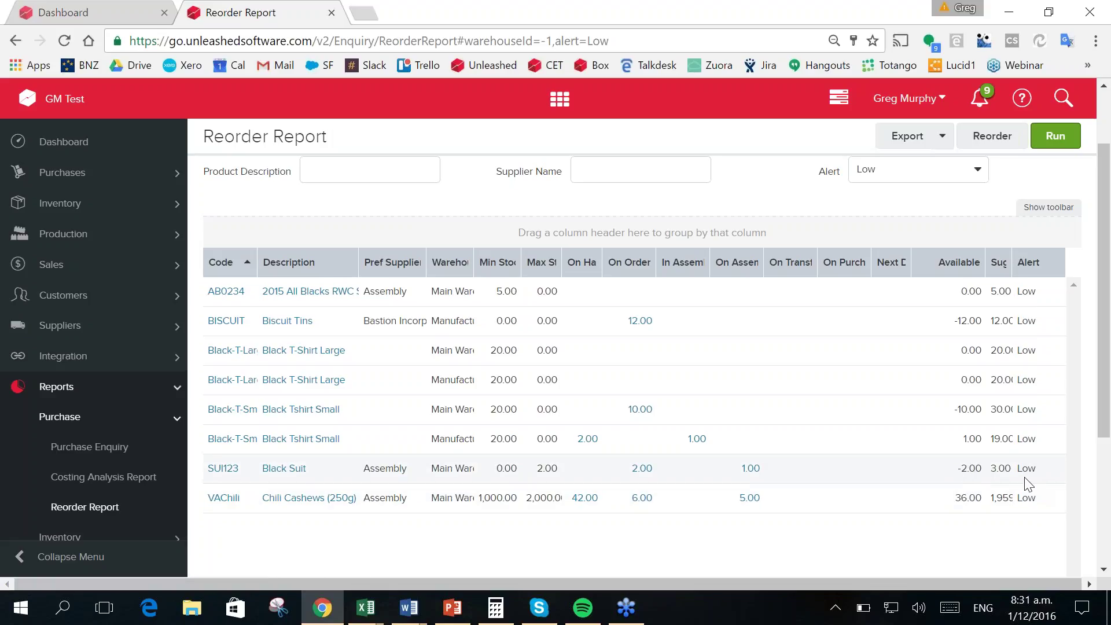
scroll(596, 217, "up", 2)
left_click(607, 221)
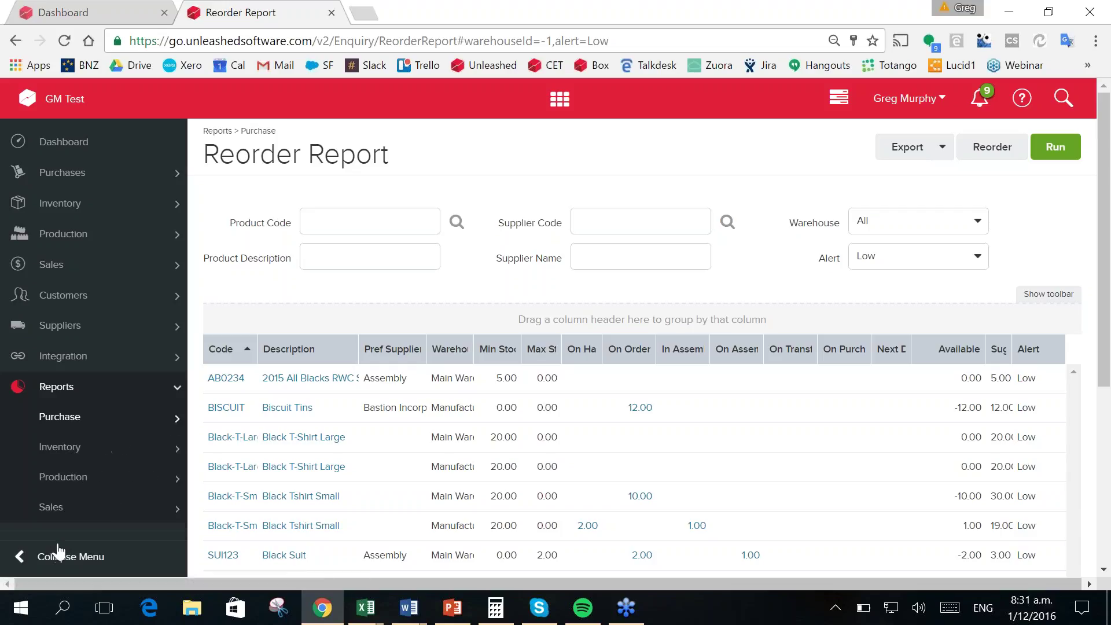
- Create a new purchase order for supplier BAS001, Bastion Incorporated
left_click(126, 184)
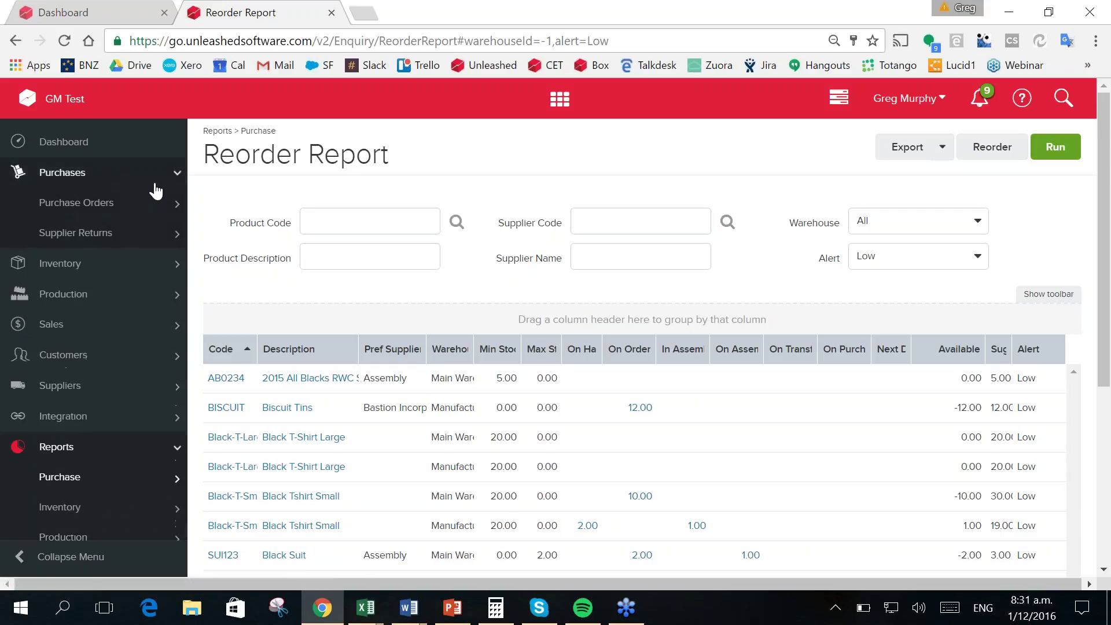
left_click(121, 205)
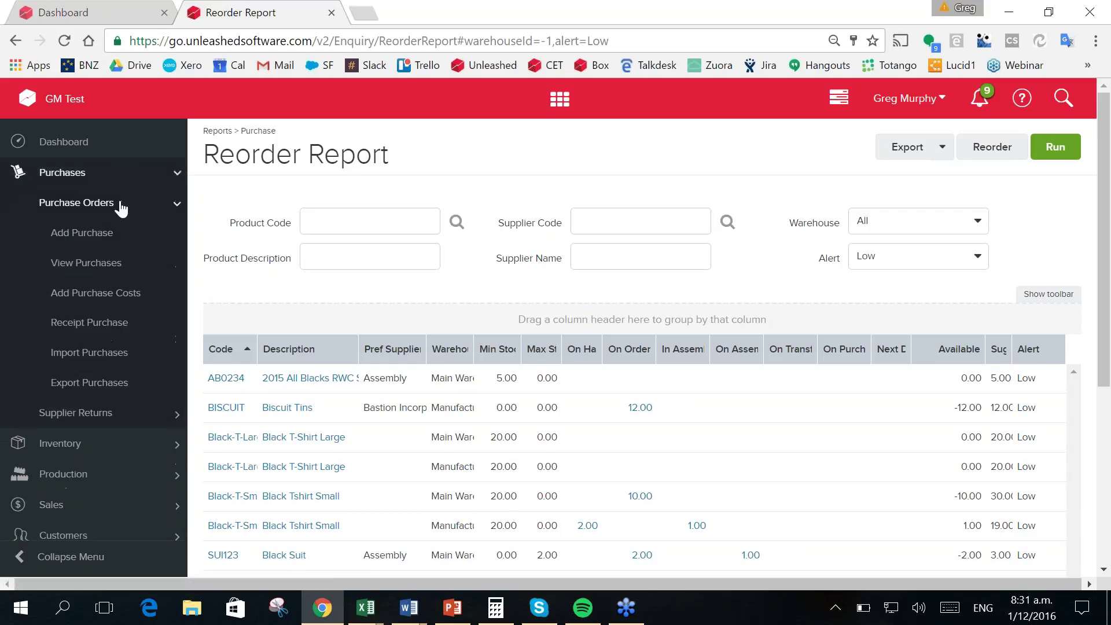
left_click(82, 232)
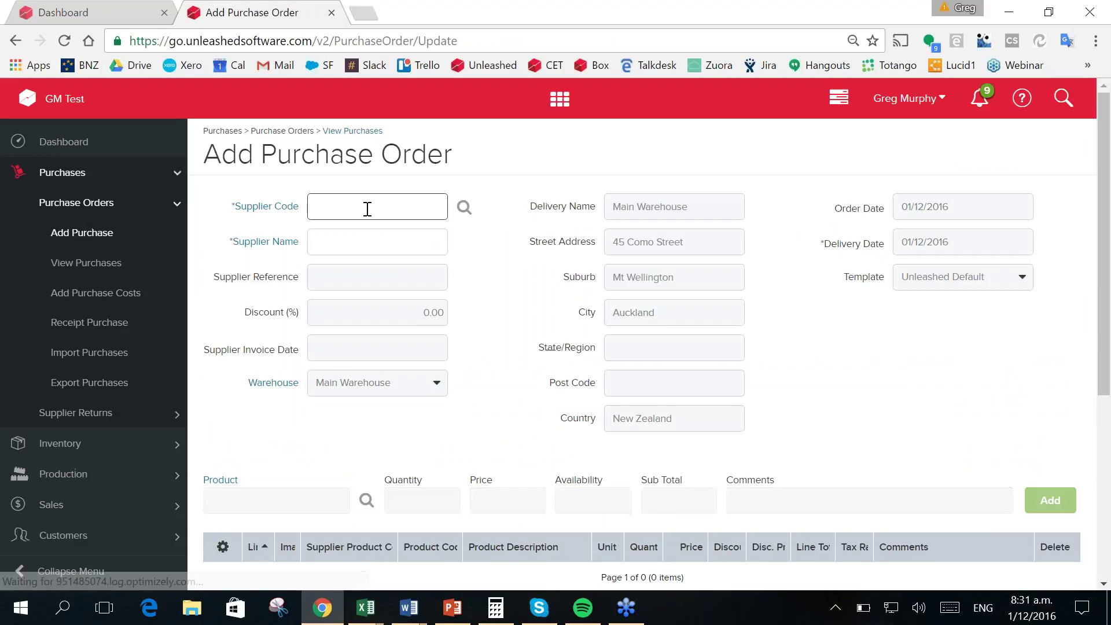
left_click(367, 208)
type("ba")
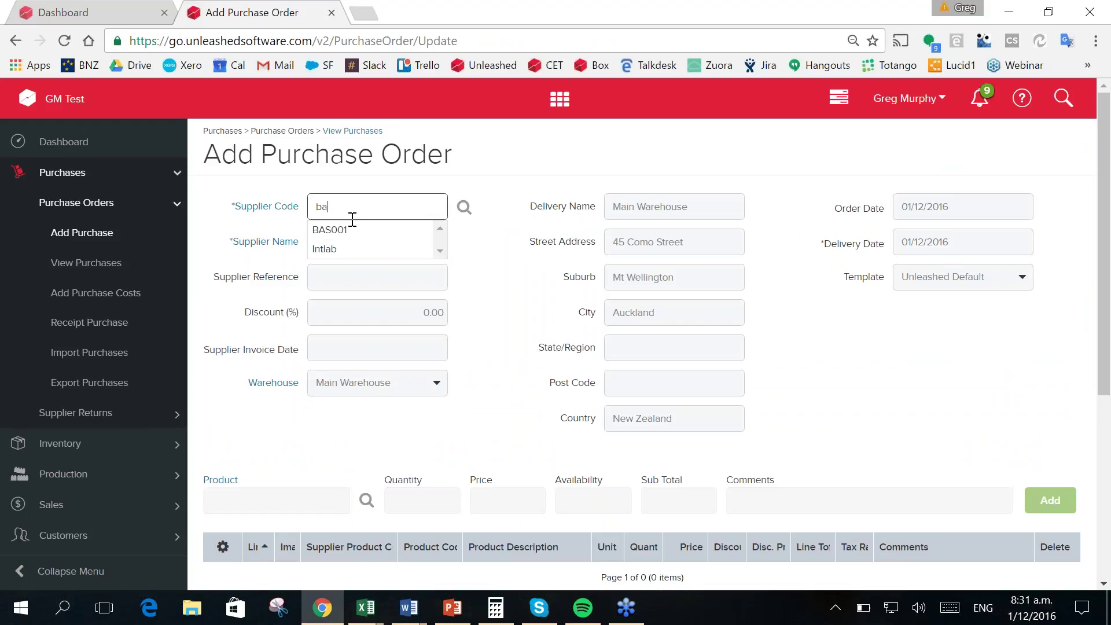
left_click(350, 229)
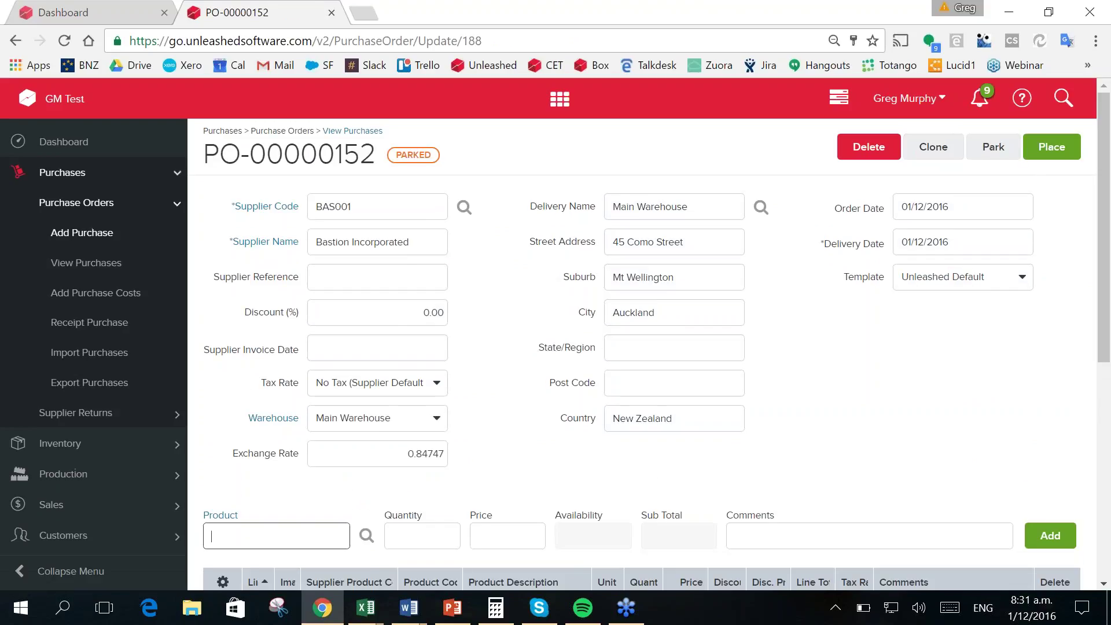
- Set the purchase order's delivery date to 08/12/2016
left_click_drag(373, 154, 220, 155)
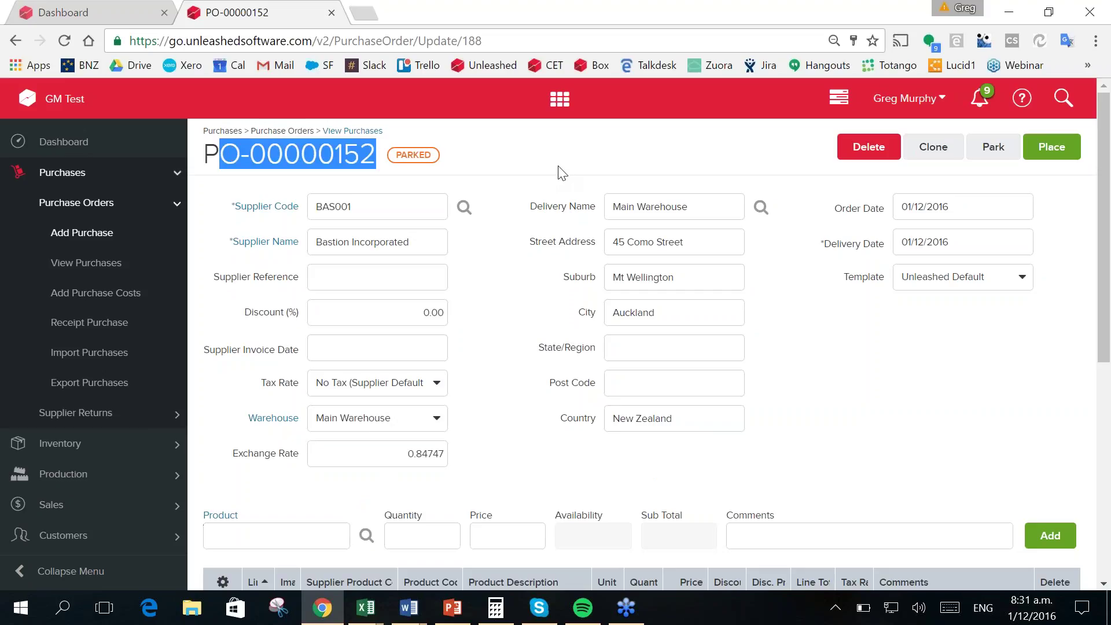
left_click(628, 160)
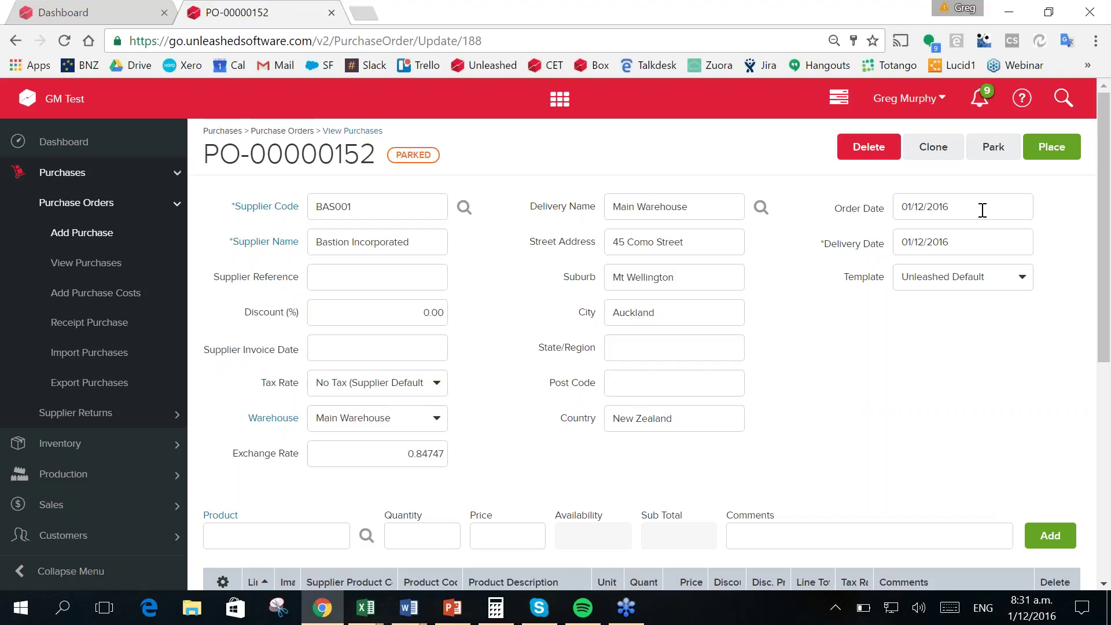
left_click(975, 242)
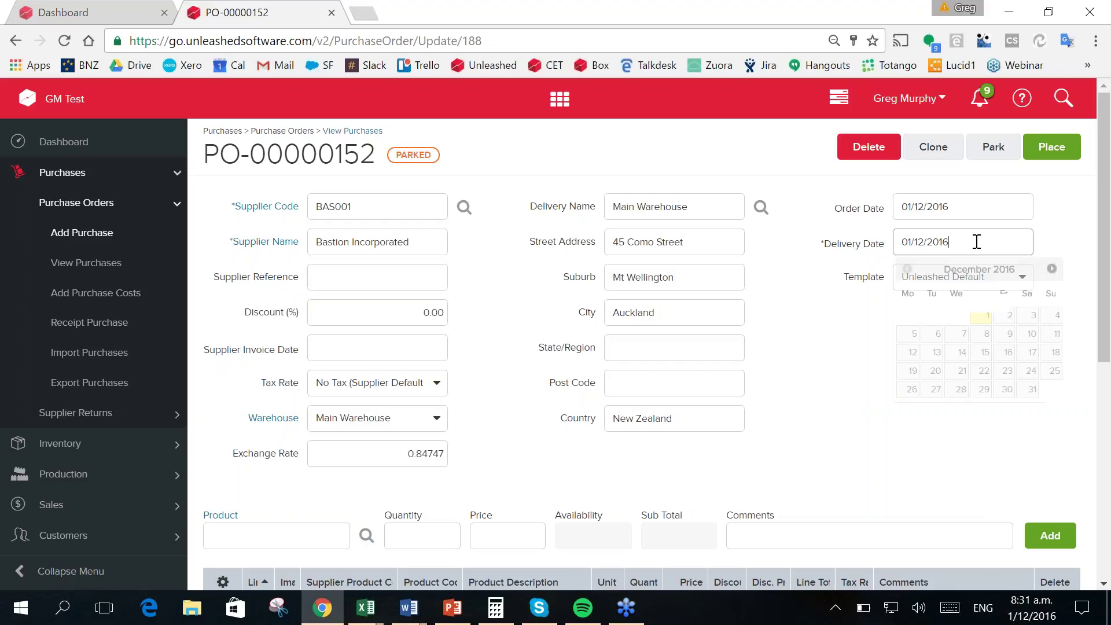
left_click(987, 335)
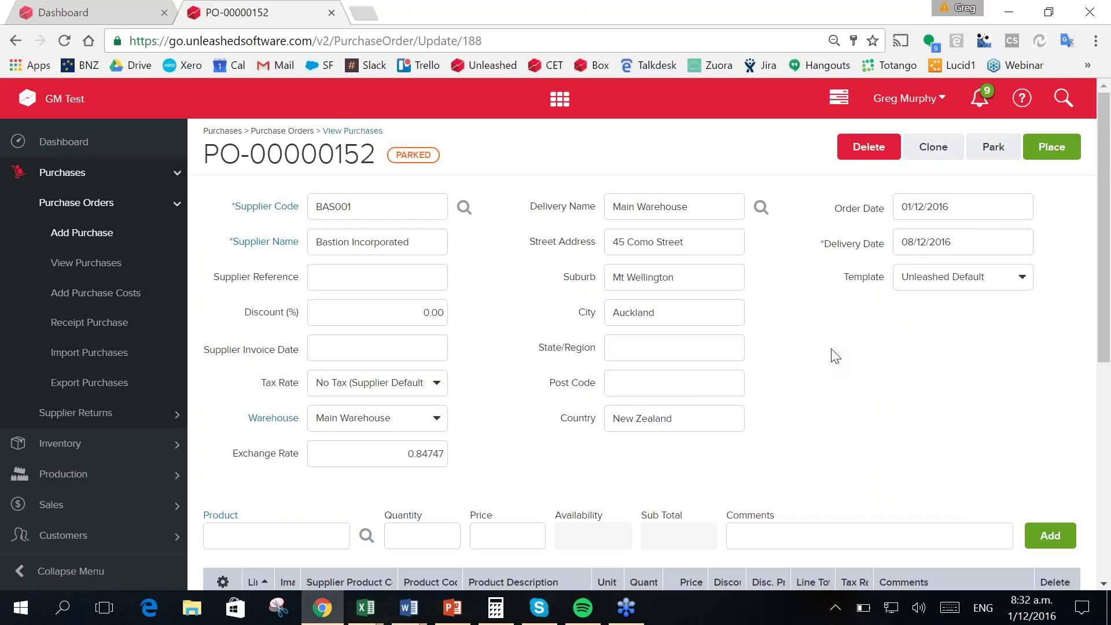
- Add an order line for 12 units of the ANIMAL product, Animal Shapes Box Set
scroll(833, 355, "down", 5)
left_click(312, 276)
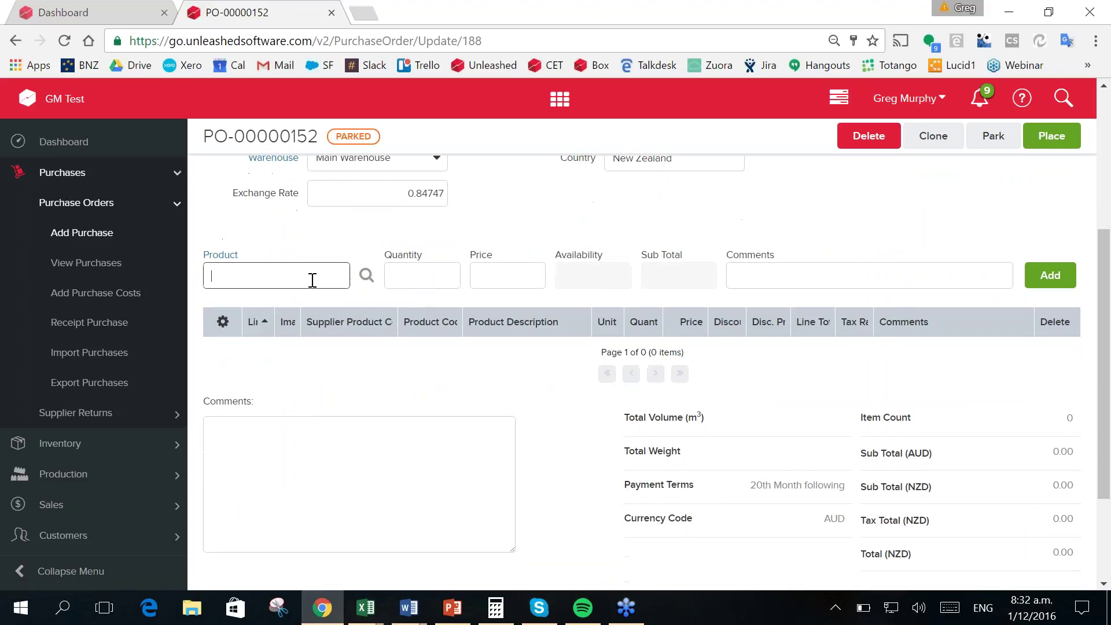
type("an")
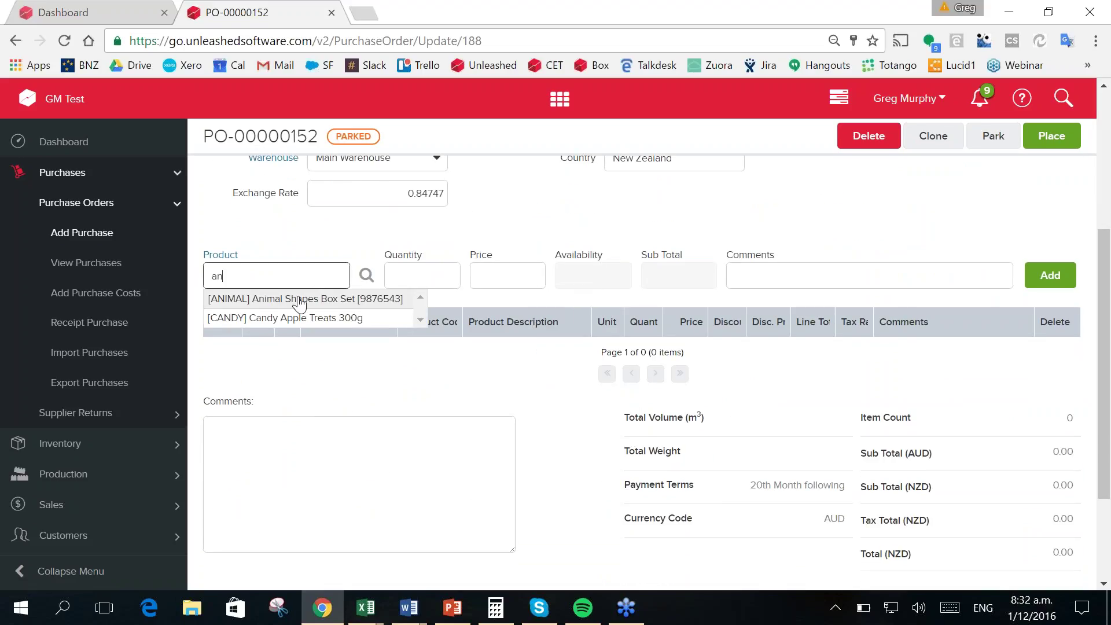
left_click(297, 298)
type("12")
left_click(1053, 283)
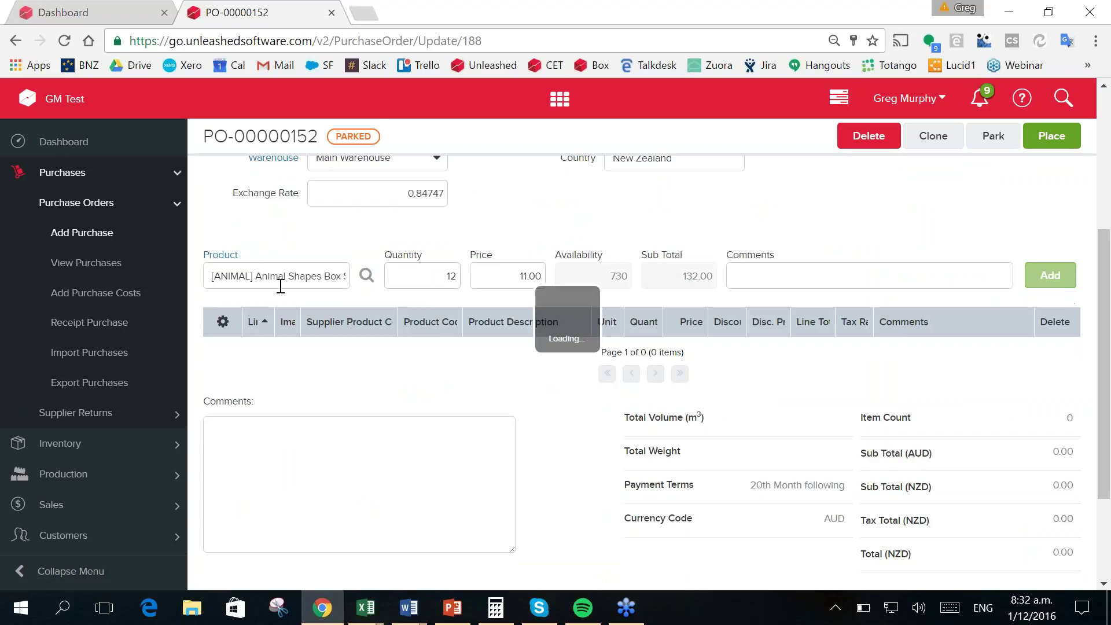
- Add a second order line for 12 units of the BISCUIT product, Biscuit Tins
left_click(280, 273)
type("nis")
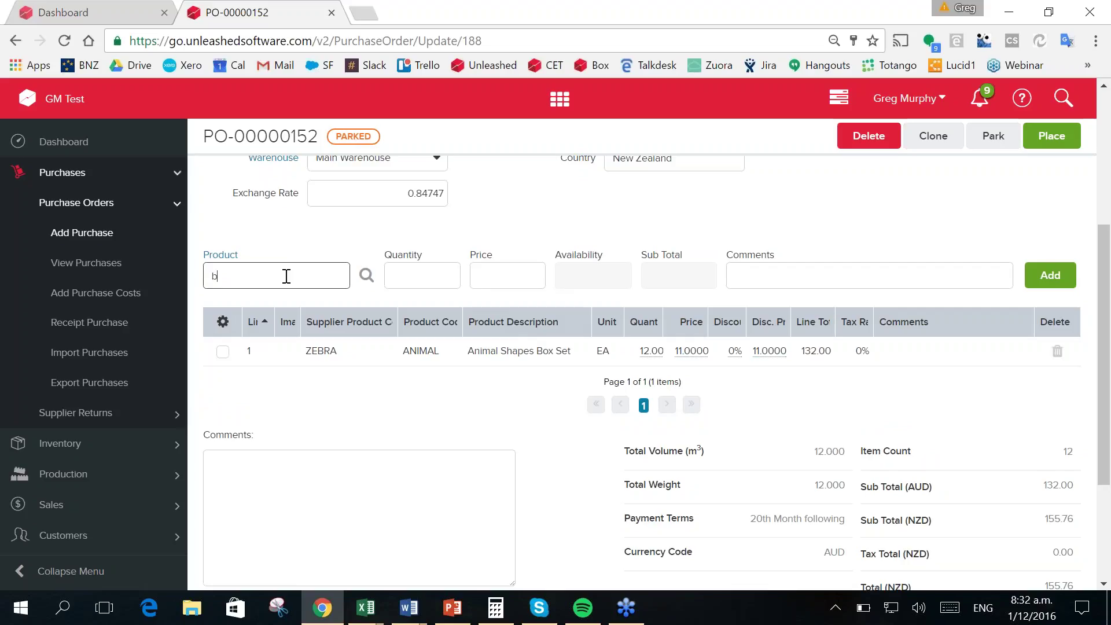
left_click(339, 307)
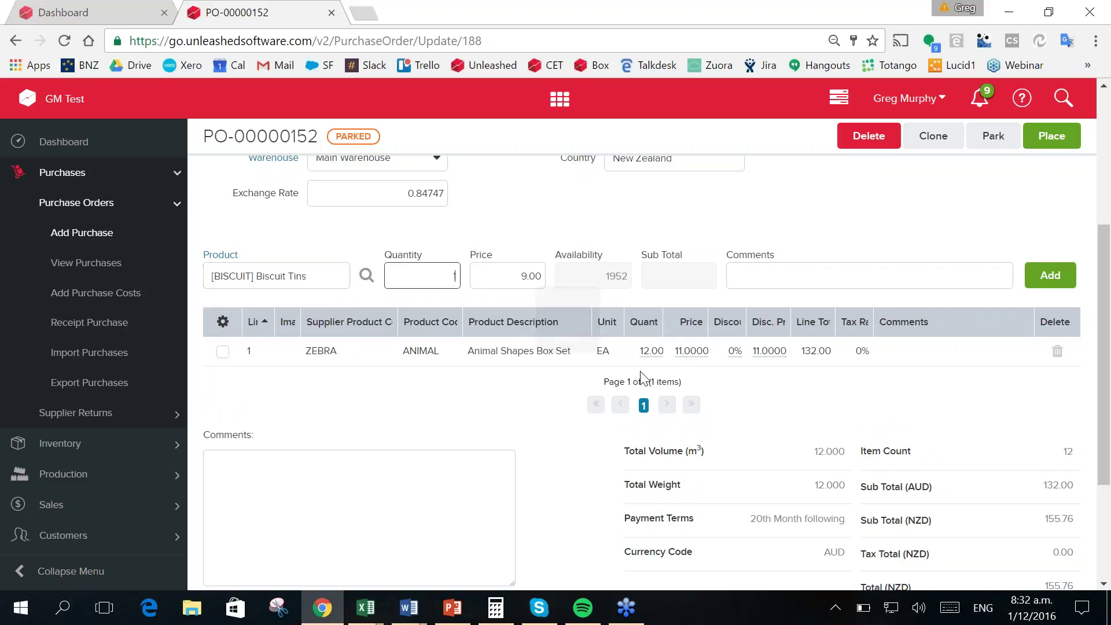
type("12")
key("Tab")
left_click(1050, 275)
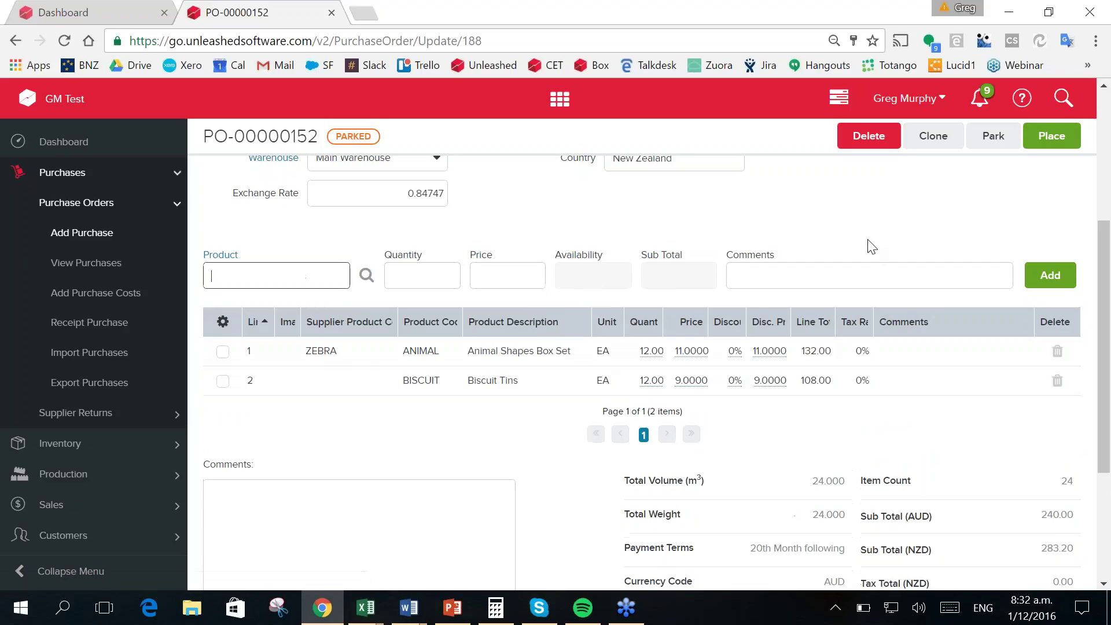
- Place the purchase order with the supplier and dismiss the browser's download bar
scroll(879, 247, "down", 1)
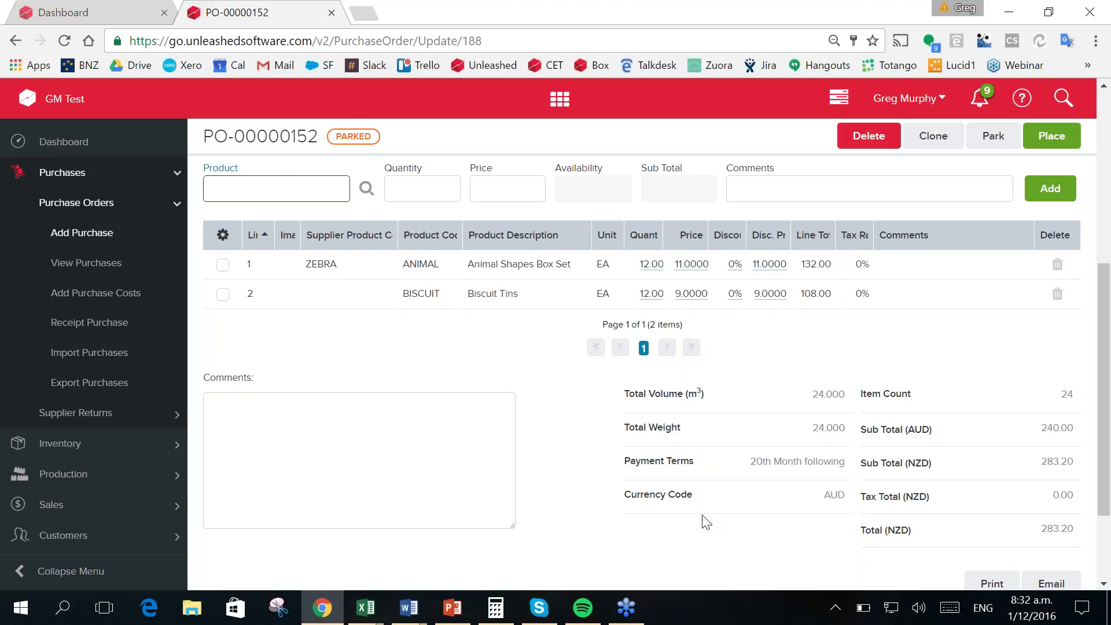
scroll(706, 521, "up", 5)
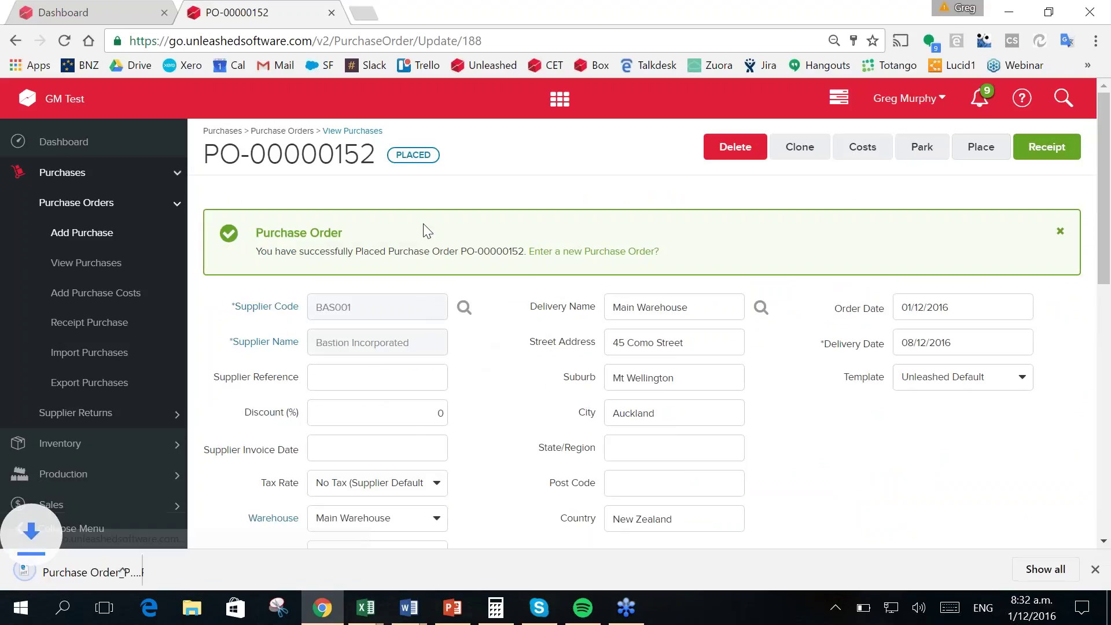
left_click(1095, 569)
scroll(963, 485, "down", 10)
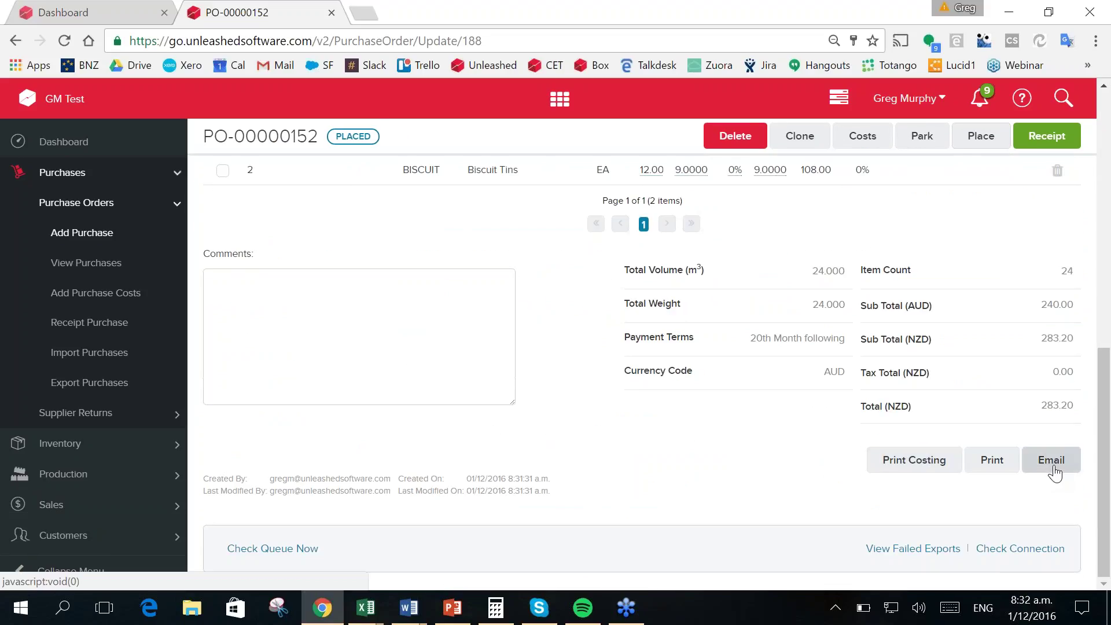
scroll(519, 463, "up", 10)
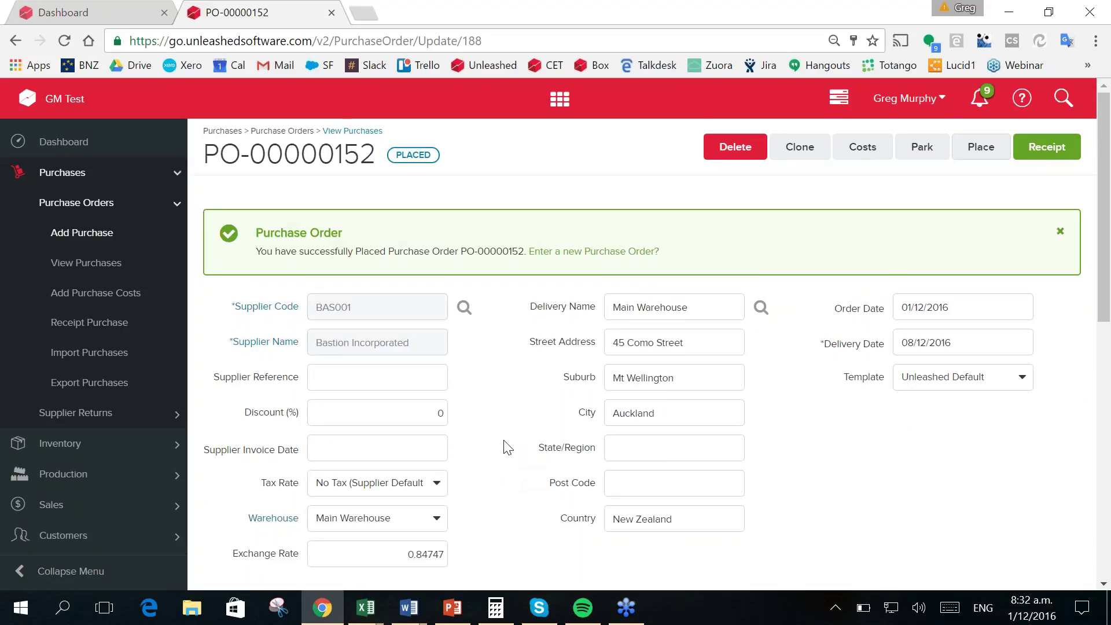
- View the open purchases, then load the newly placed Bastion Incorporated purchase order for adding purchase costs
left_click(85, 266)
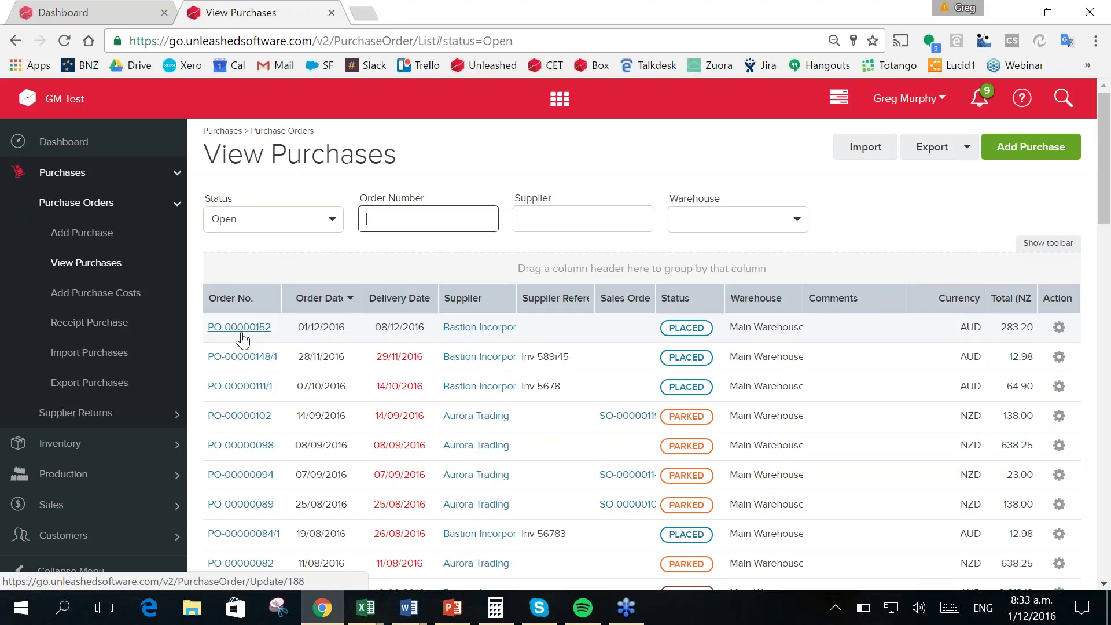
left_click(92, 302)
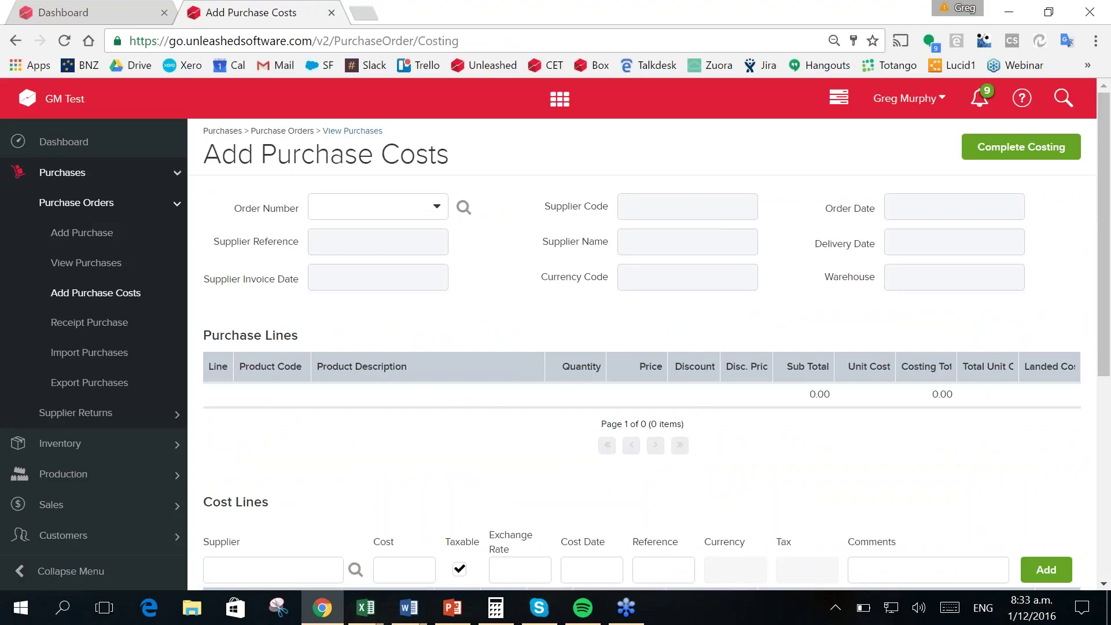
left_click(437, 212)
left_click_drag(502, 258, 397, 471)
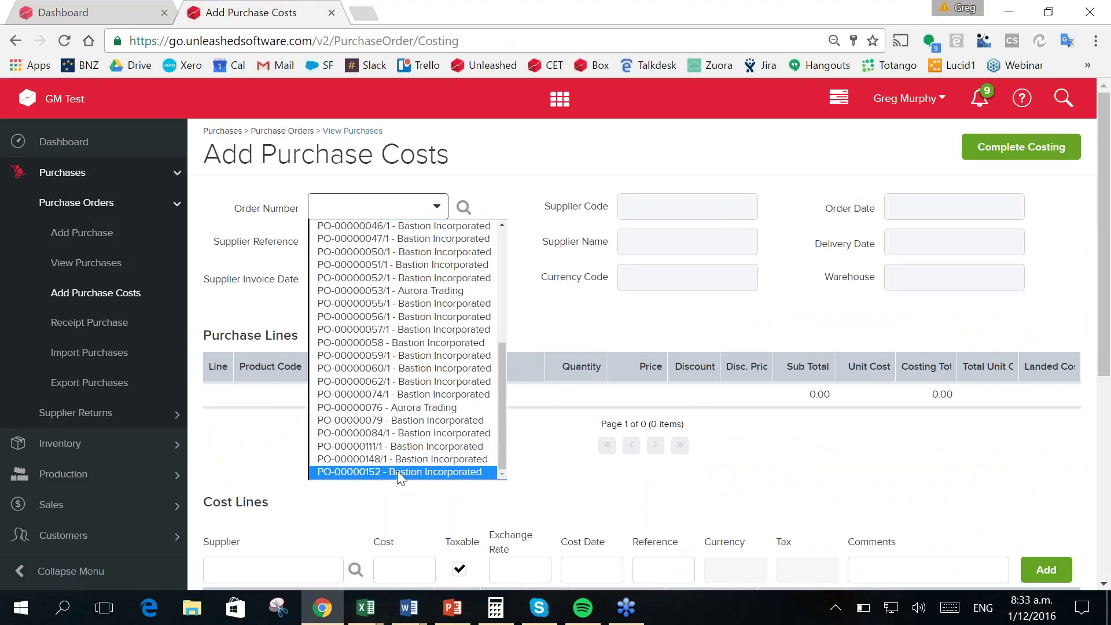
left_click(397, 470)
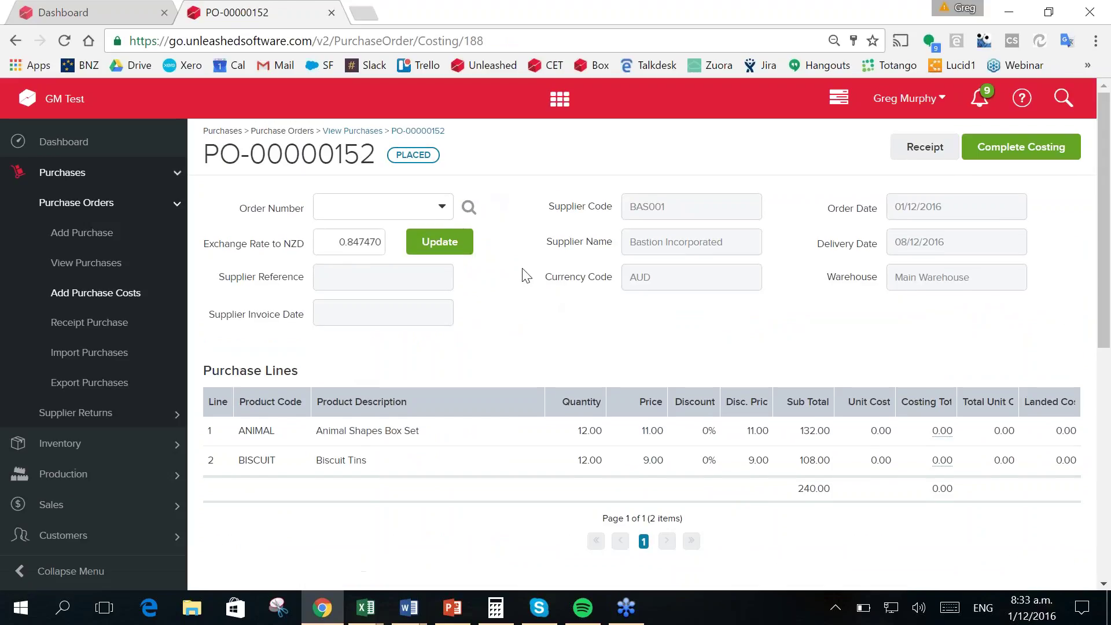
- Add a cost line from supplier Bastion Incorporated for 1,000.00 with the comment Int Freight
scroll(655, 230, "down", 5)
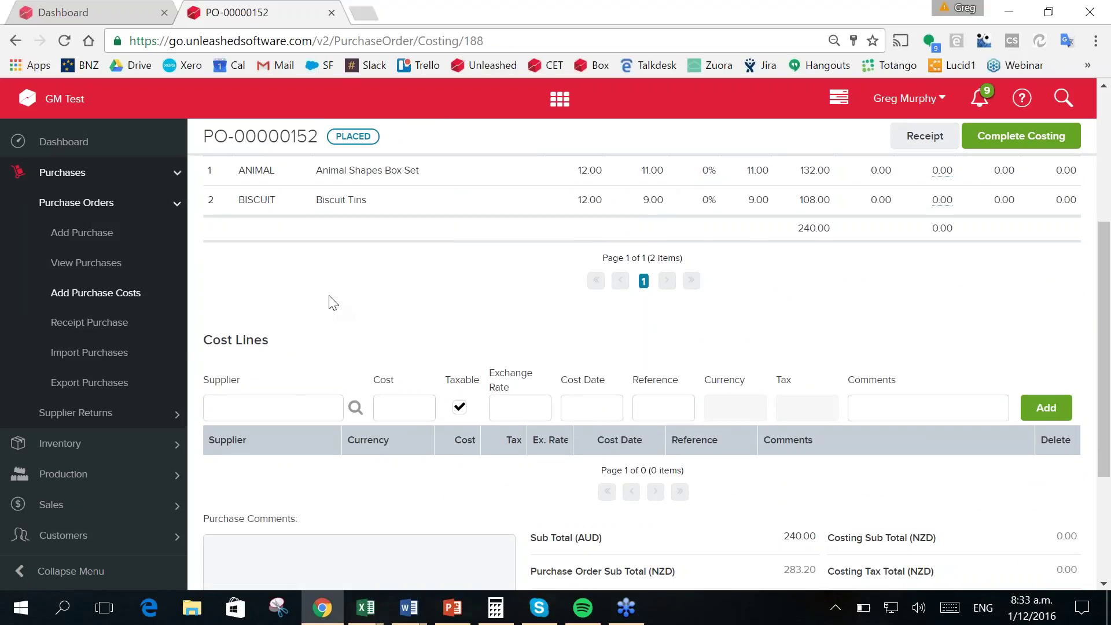
left_click(250, 412)
type("bas")
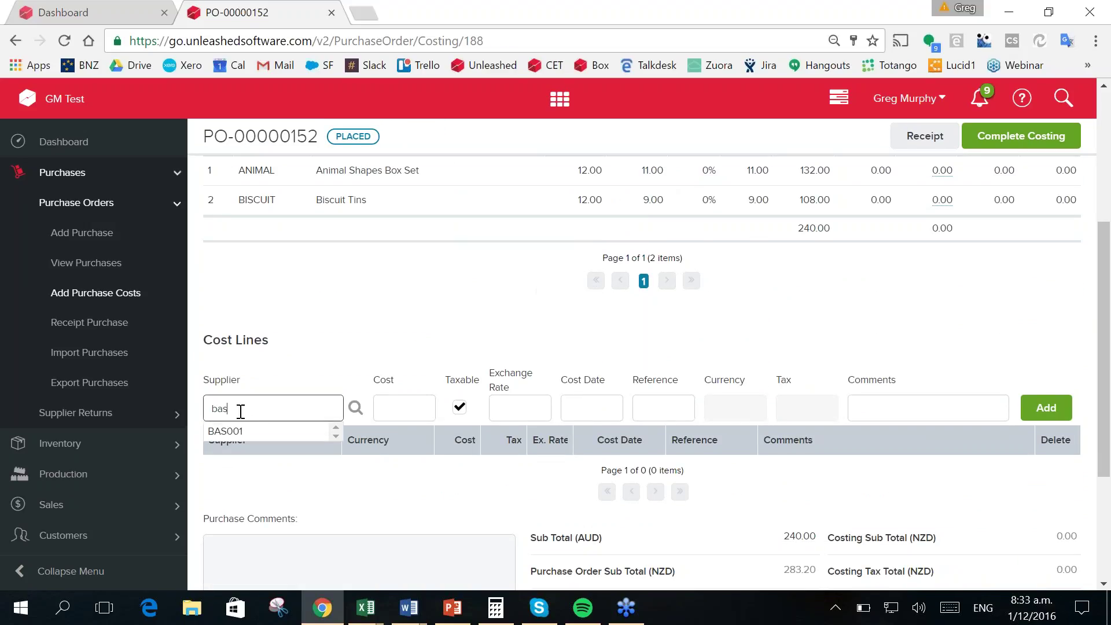
left_click(240, 433)
left_click(403, 412)
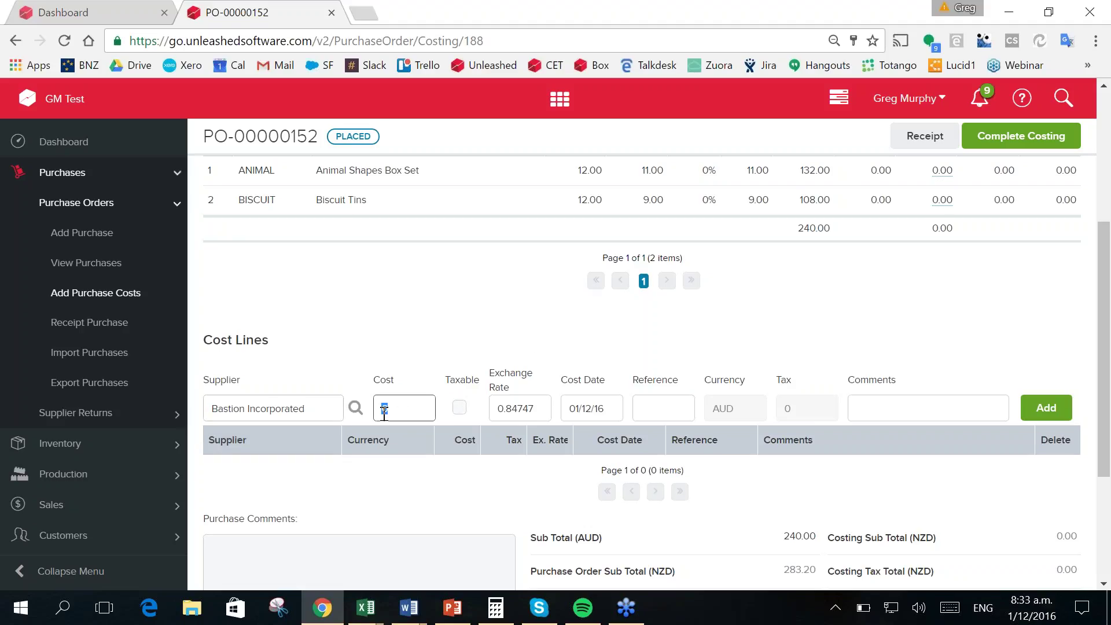
key("BackSpace")
type("1000")
key("Tab")
left_click(911, 408)
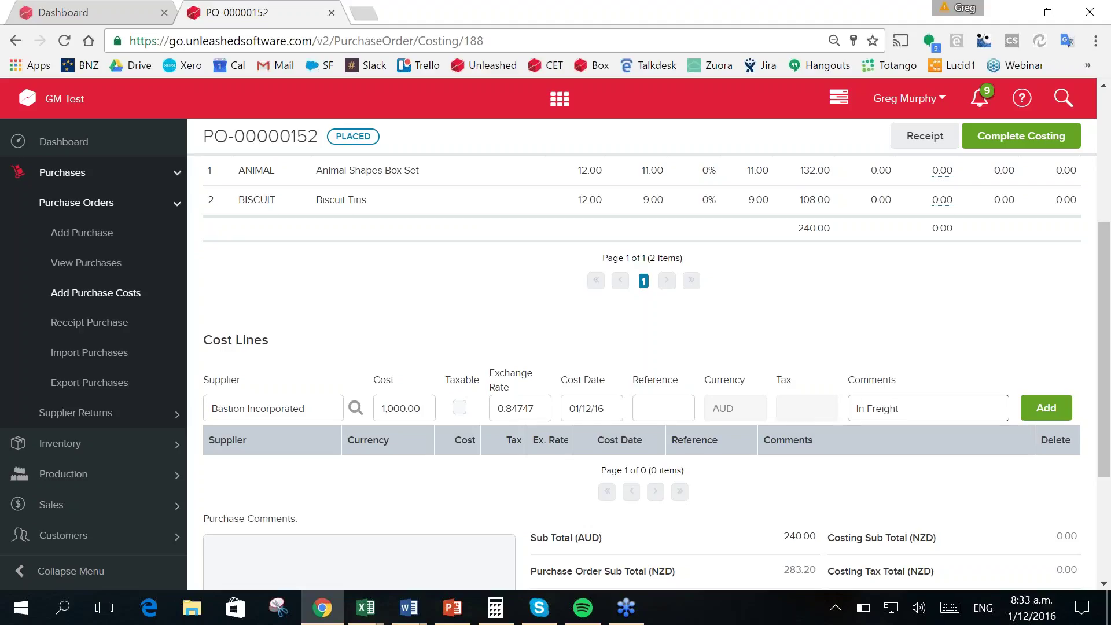
left_click(1041, 408)
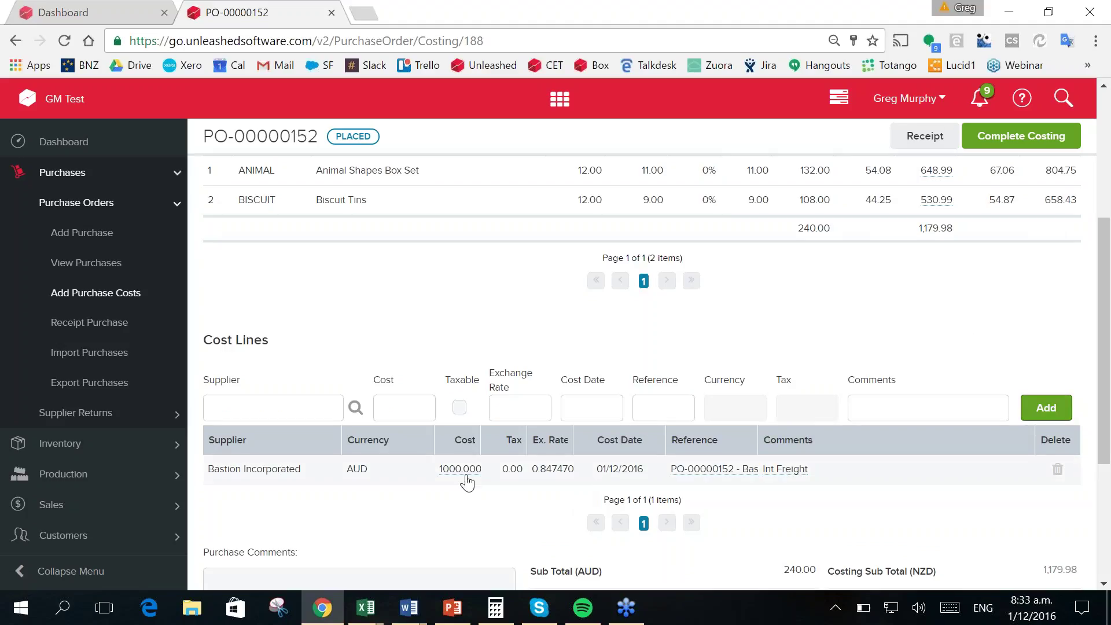
- Add a second, taxable cost line from supplier Aurora Trading for 1,000.00 with the comment Local Freight
scroll(598, 480, "up", 3)
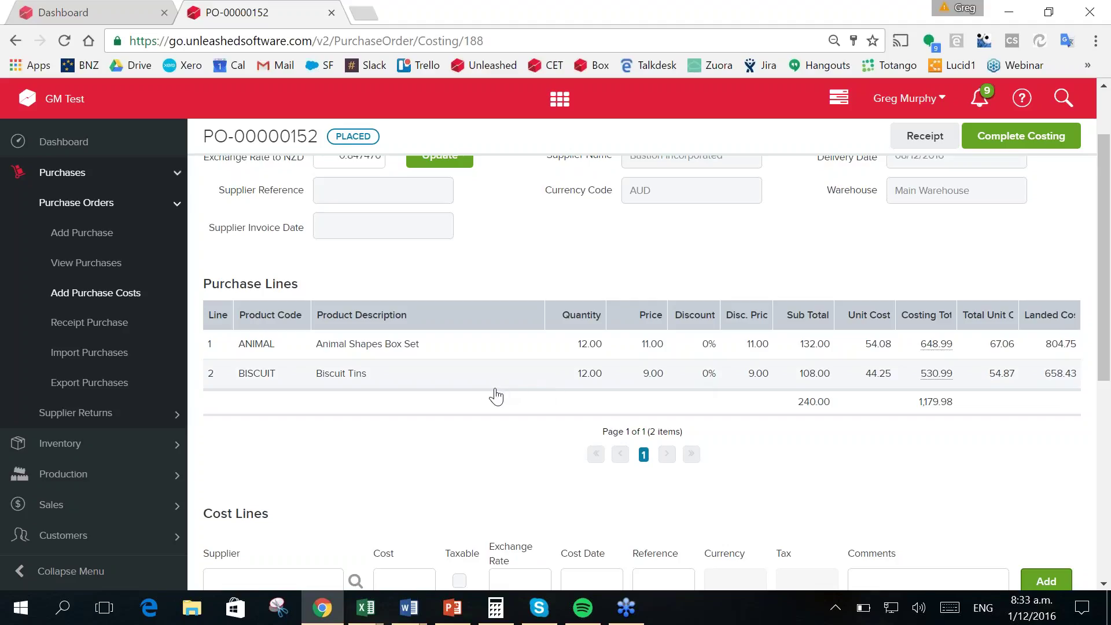
scroll(509, 438, "down", 1)
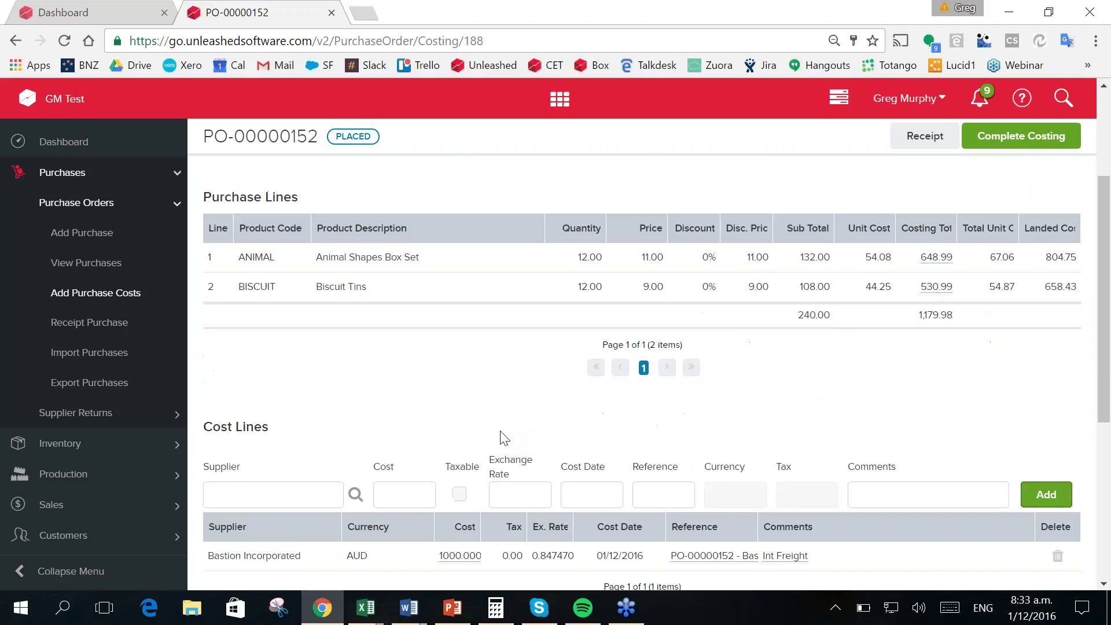
left_click(235, 493)
type("an")
key("BackSpace")
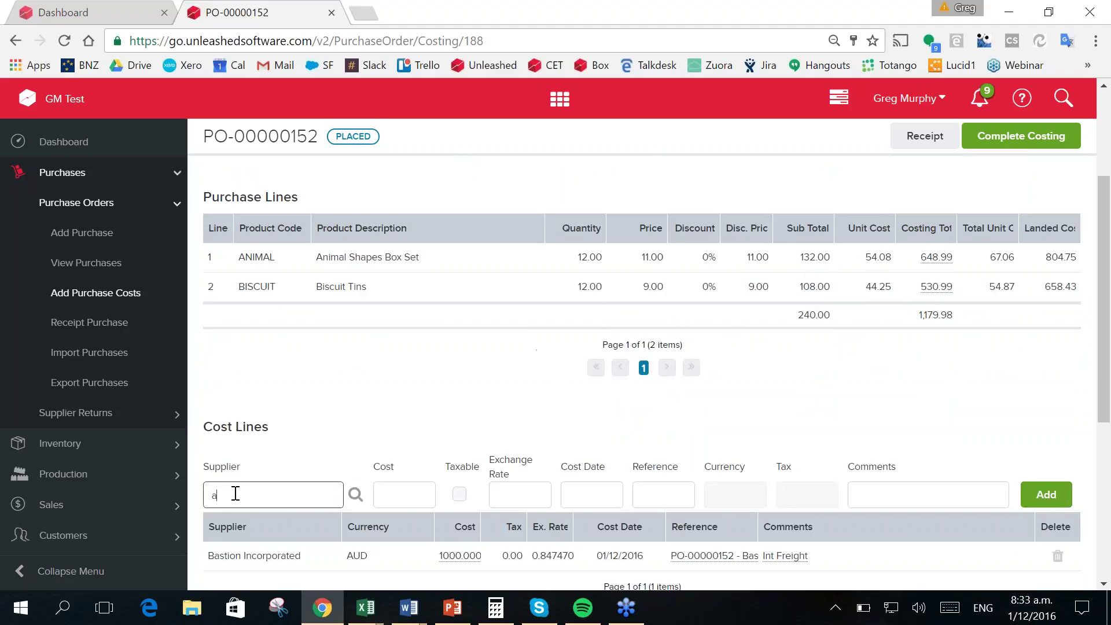
left_click(226, 518)
left_click(414, 483)
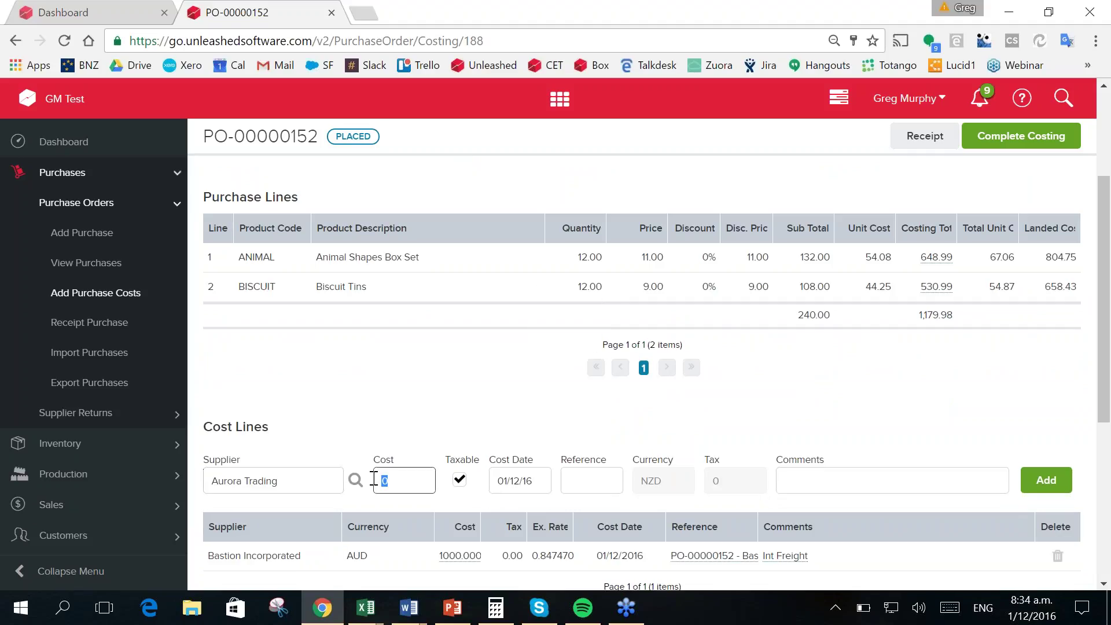
type("1,0")
type("000")
key("Tab")
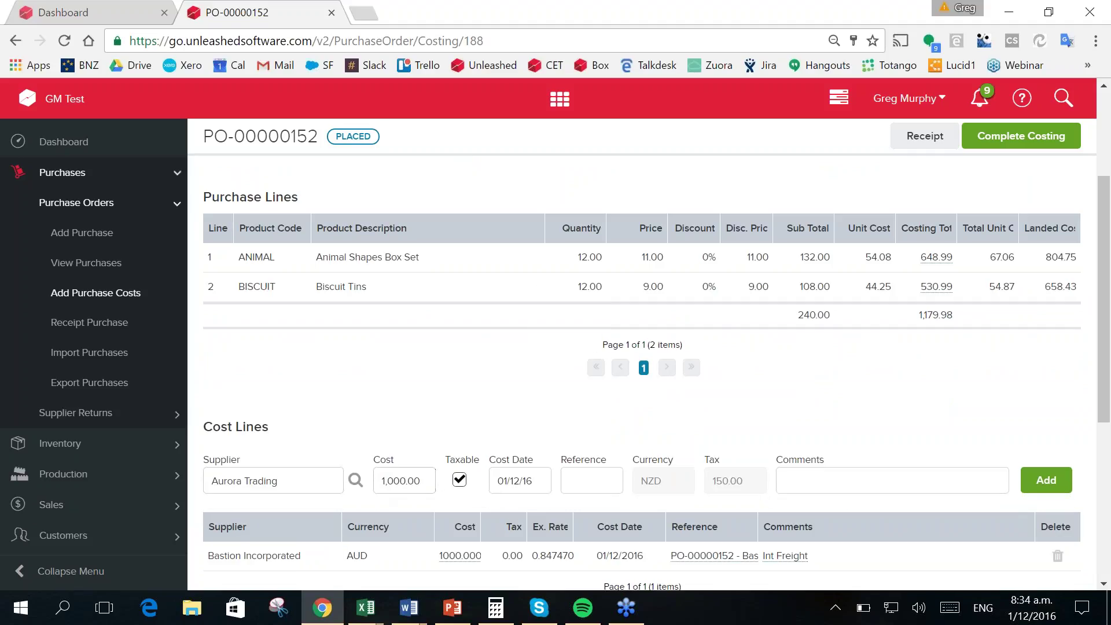
left_click(865, 481)
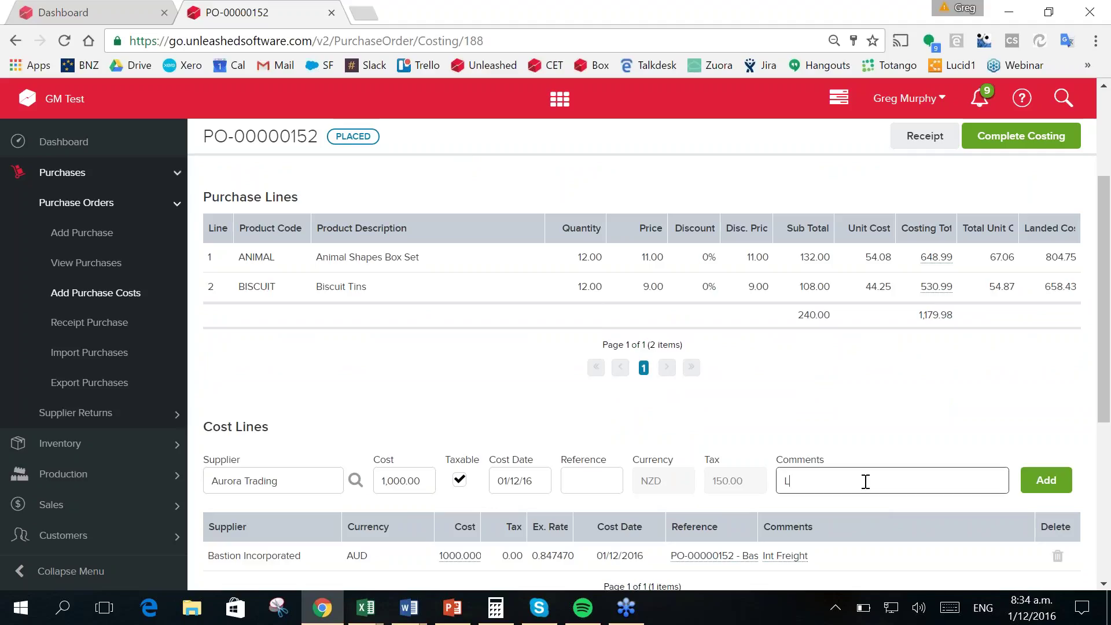
type("Local Freight")
left_click(1031, 482)
- Review the costed lines, complete the costing for the purchase order, and dismiss the browser's download bar
scroll(918, 397, "down", 3)
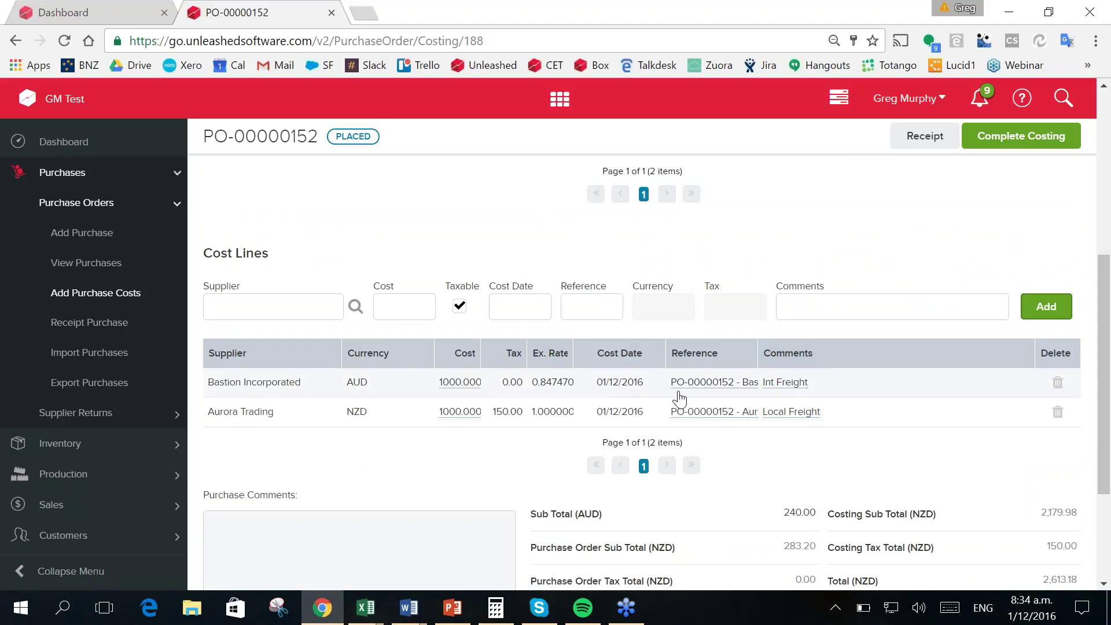
scroll(868, 399, "up", 5)
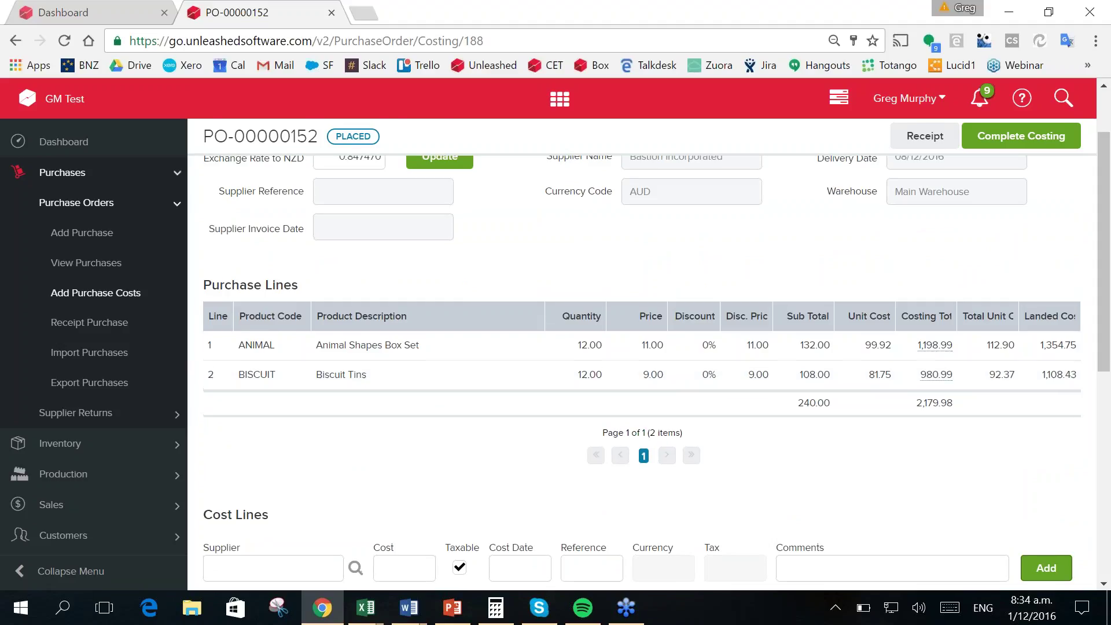
scroll(929, 214, "up", 2)
left_click(1003, 155)
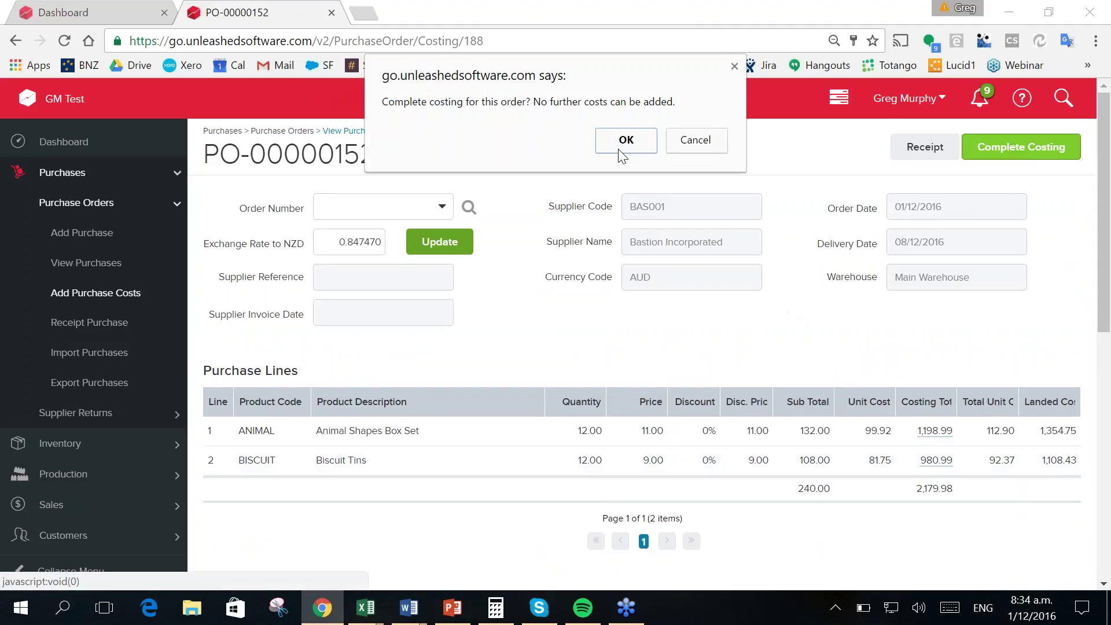
left_click(620, 143)
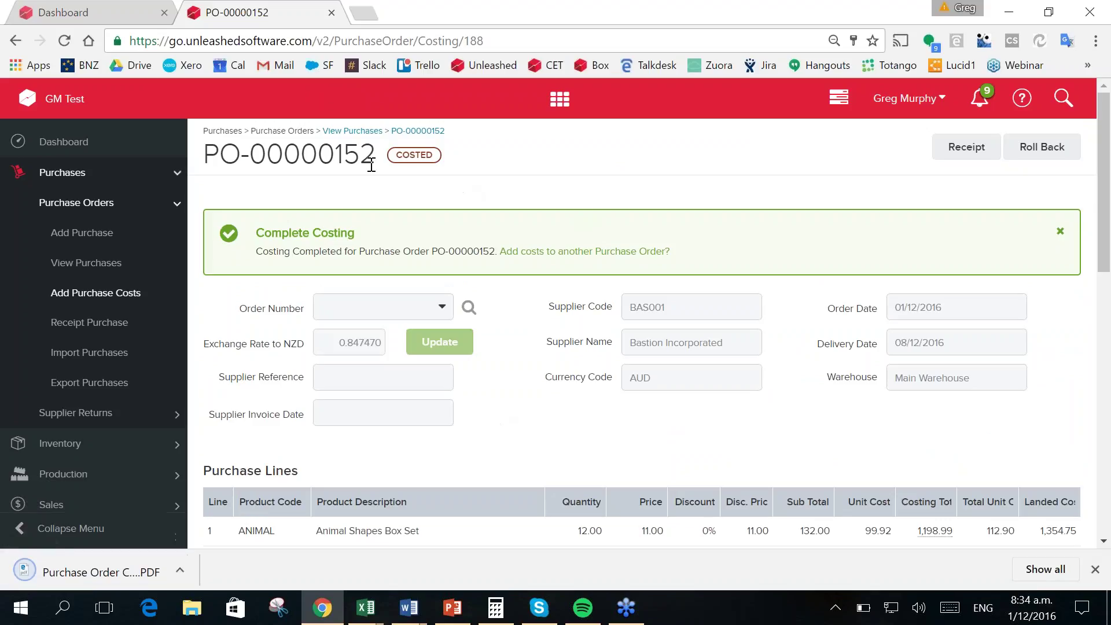
left_click(1095, 570)
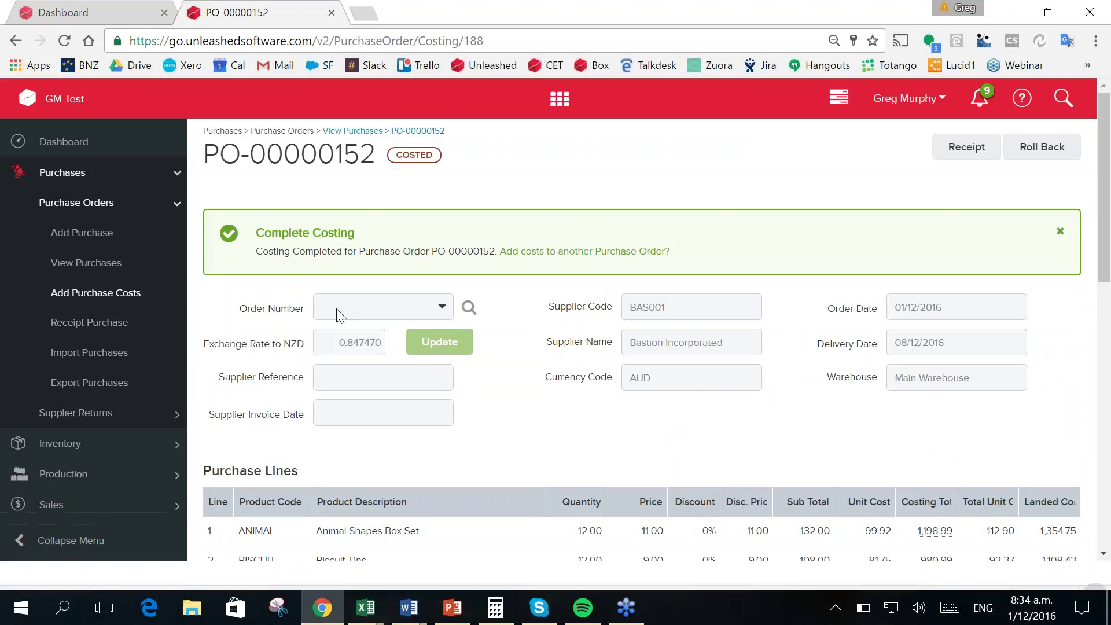
- Load the costed Bastion Incorporated order for receipting and set its supplier reference to Inv 5673
left_click(93, 325)
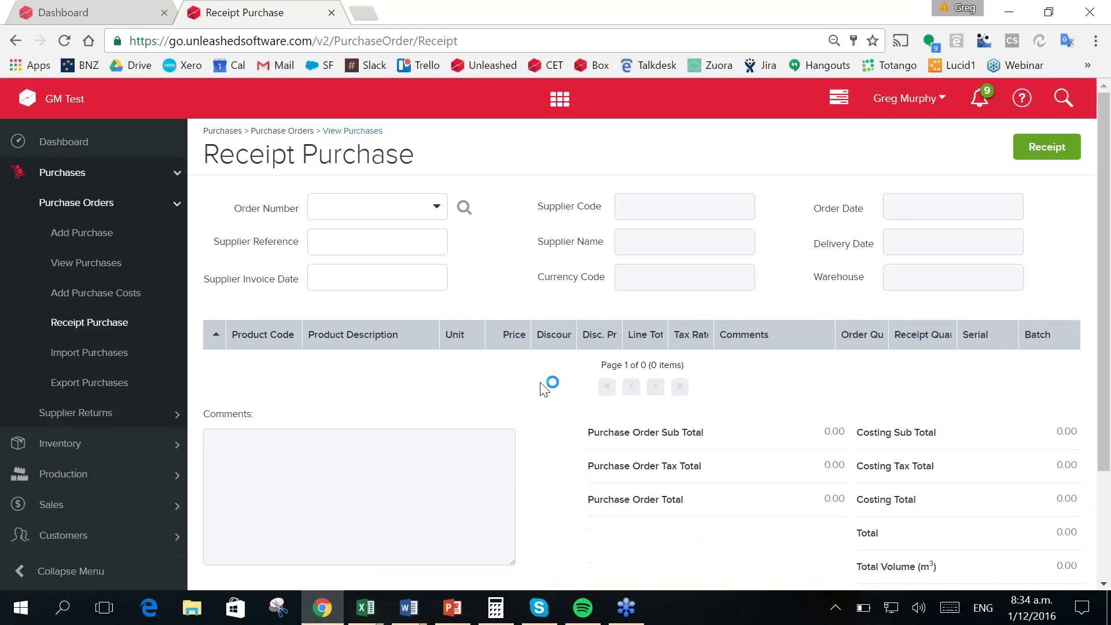
left_click(437, 208)
scroll(499, 367, "down", 2)
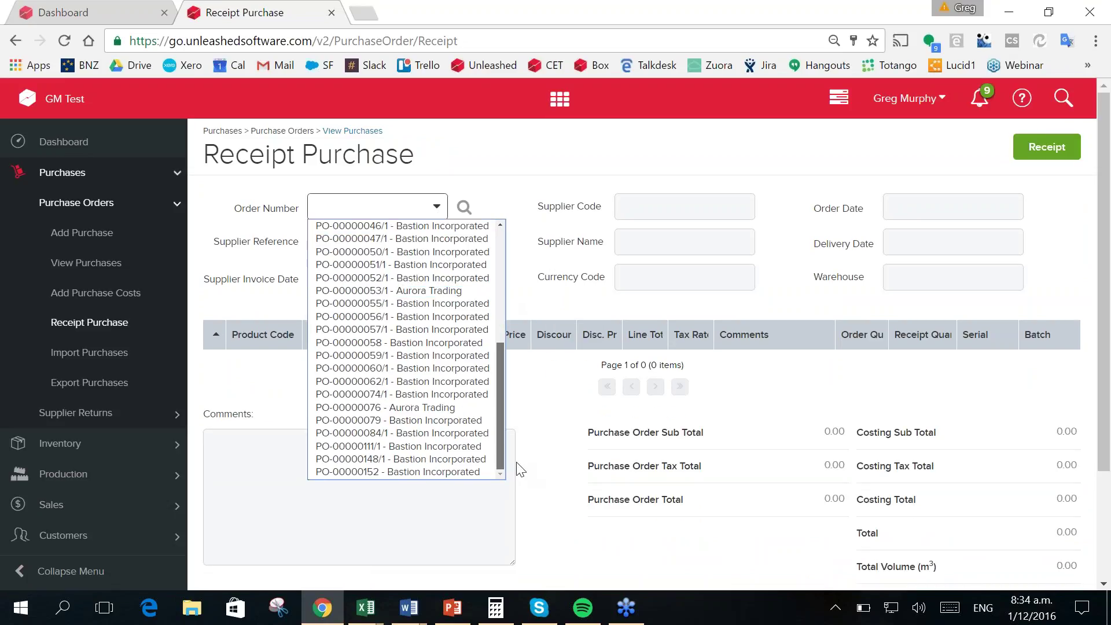
scroll(417, 463, "down", 5)
left_click(381, 468)
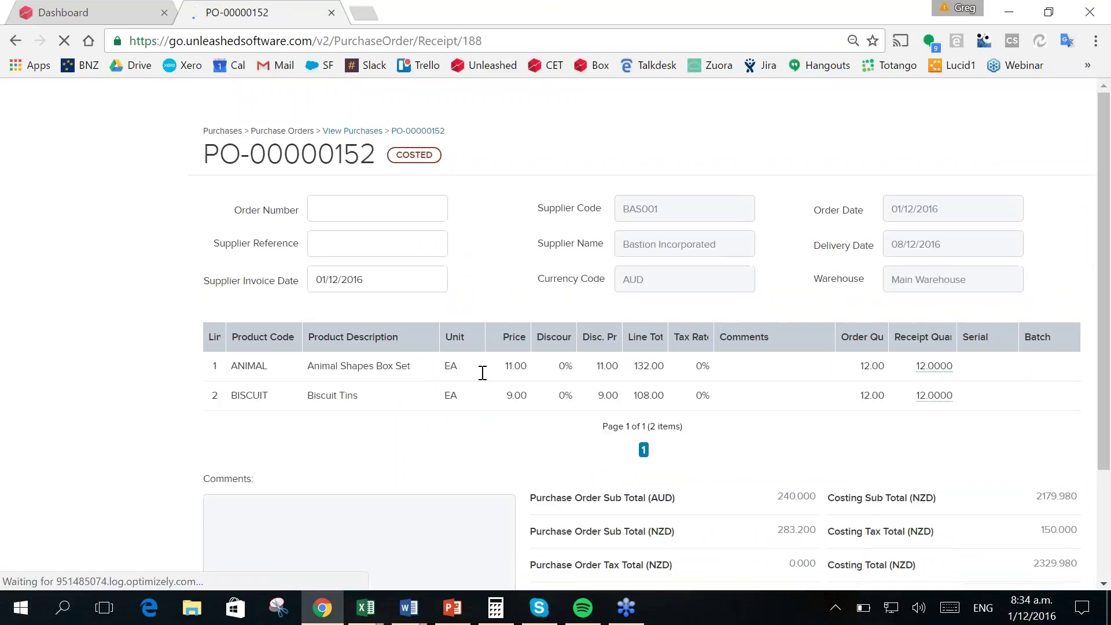
left_click(386, 243)
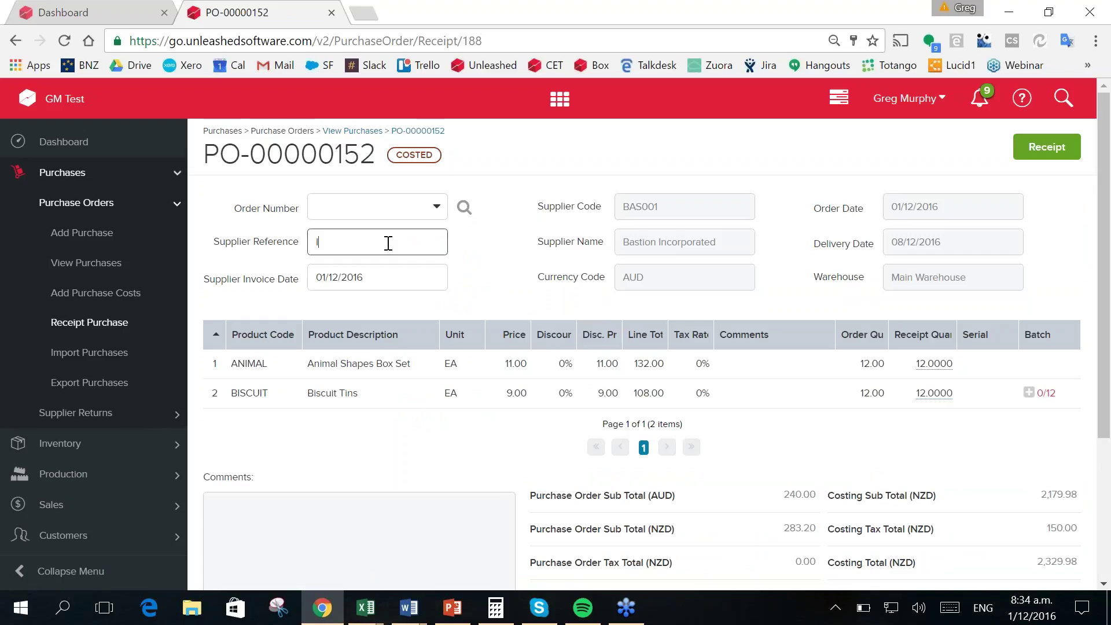
type("Inv 5673")
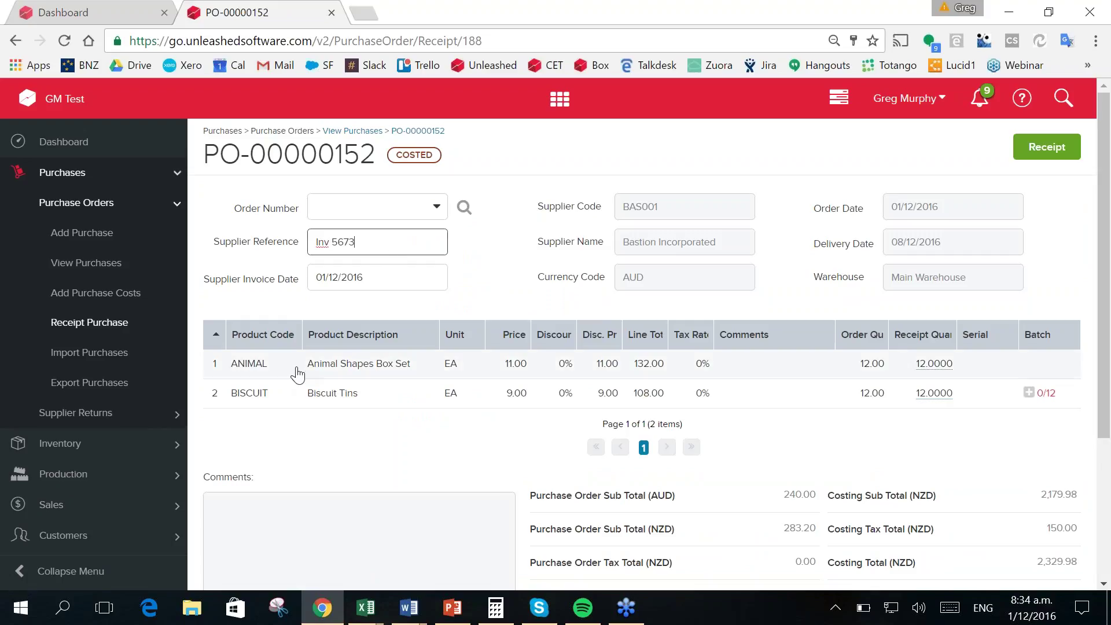
- Add batch retterterte to the BISCUIT line with expiry date 22/12/2016 and quantity 12
left_click(1044, 399)
left_click(325, 327)
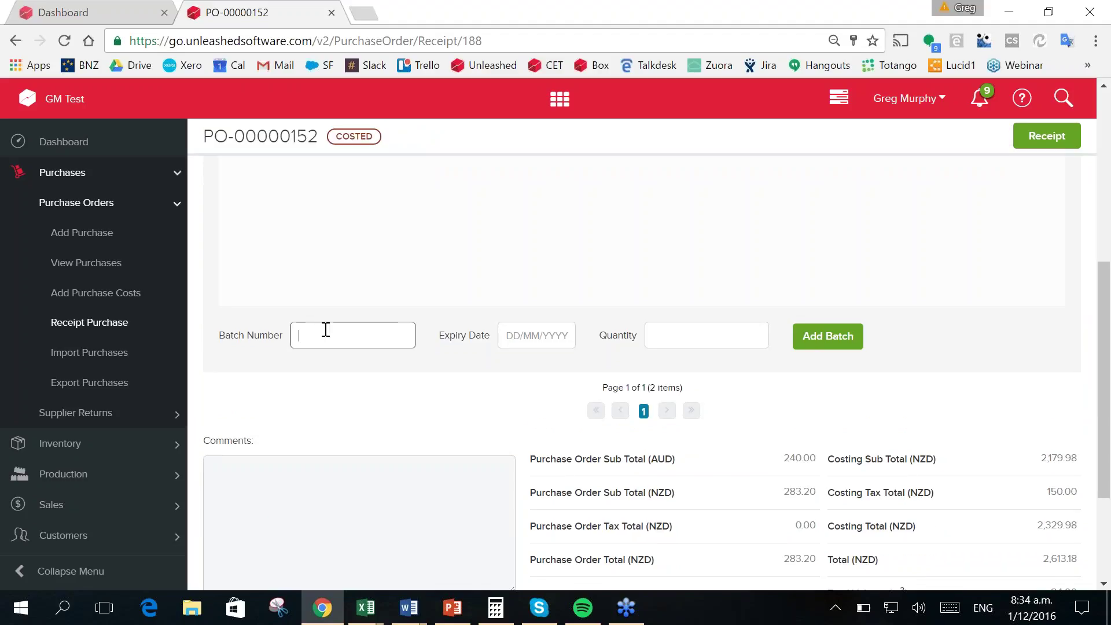
type("retterterte")
left_click(544, 334)
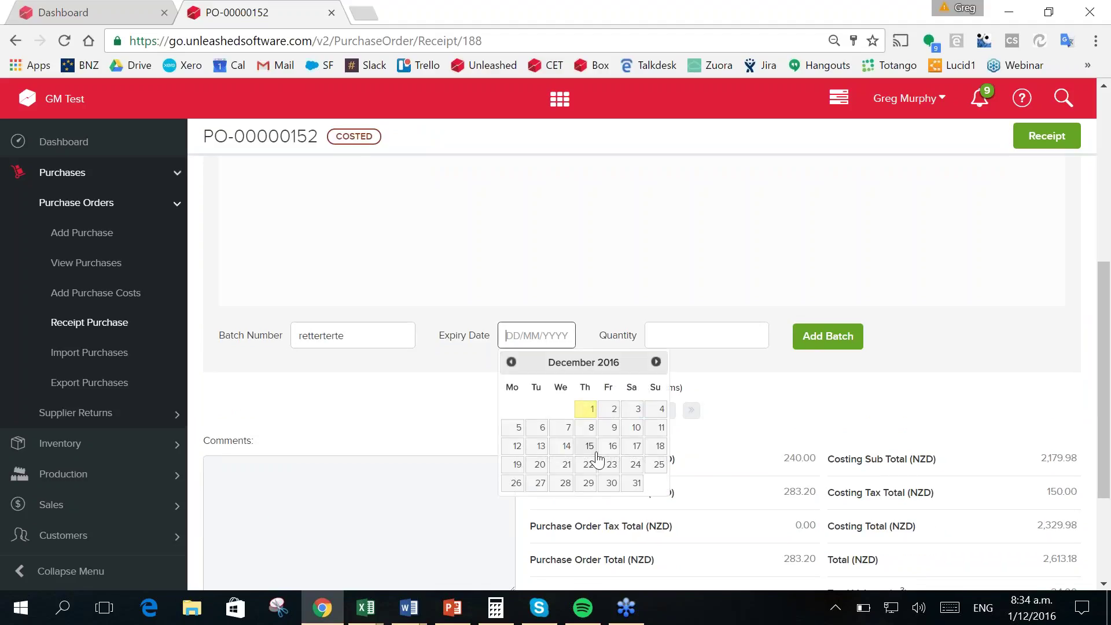
left_click(589, 465)
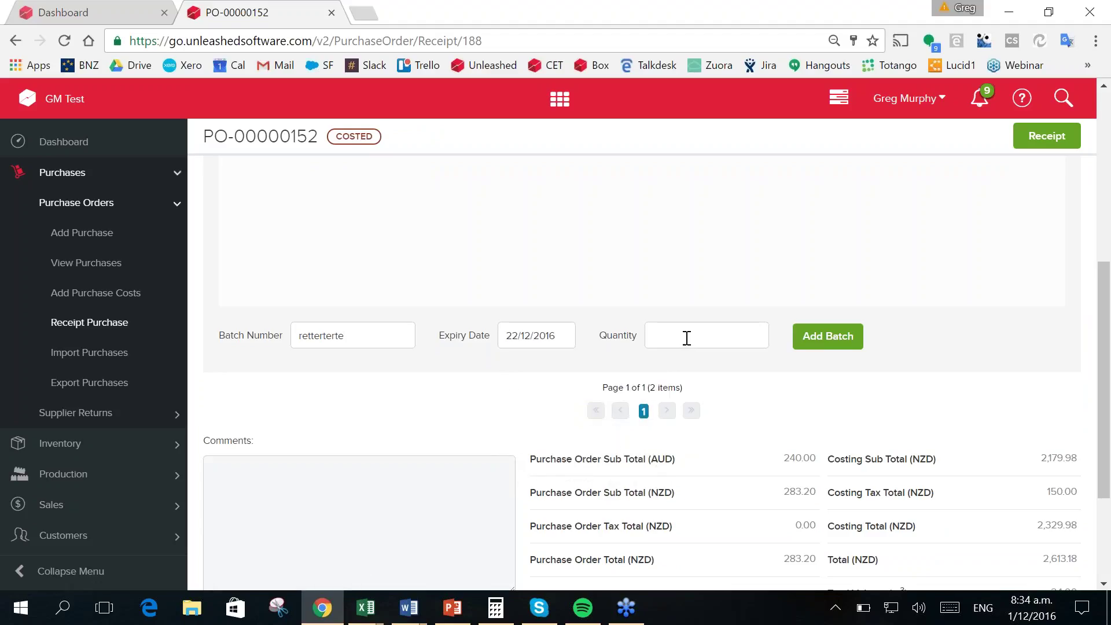
left_click(687, 337)
type("12")
left_click(835, 342)
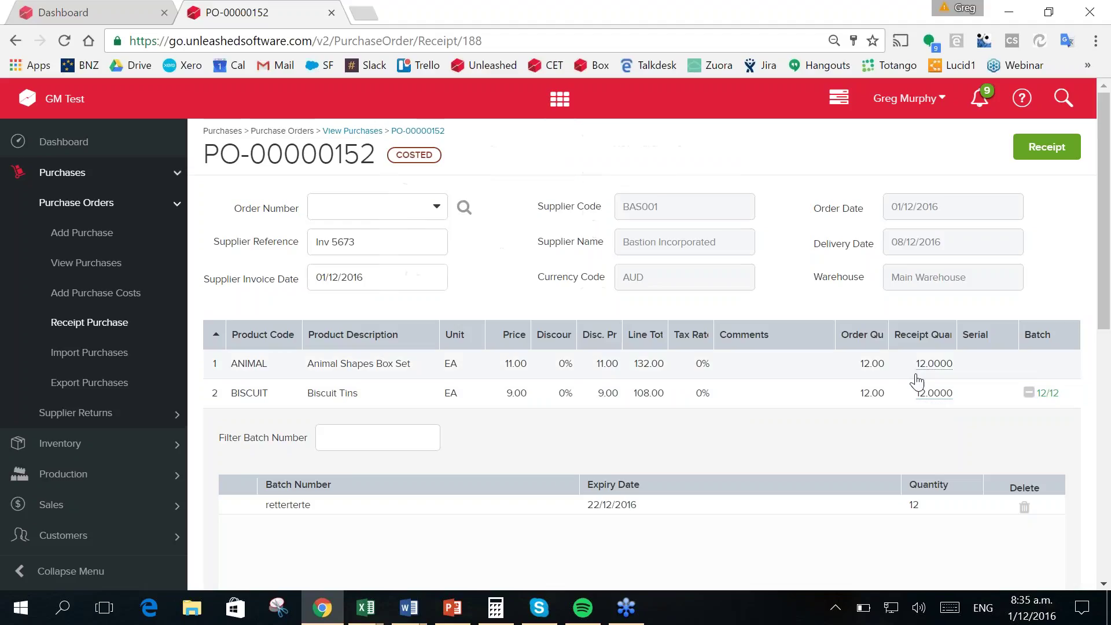
- Receipt the full purchase order and look over its lines and totals
left_click(1046, 147)
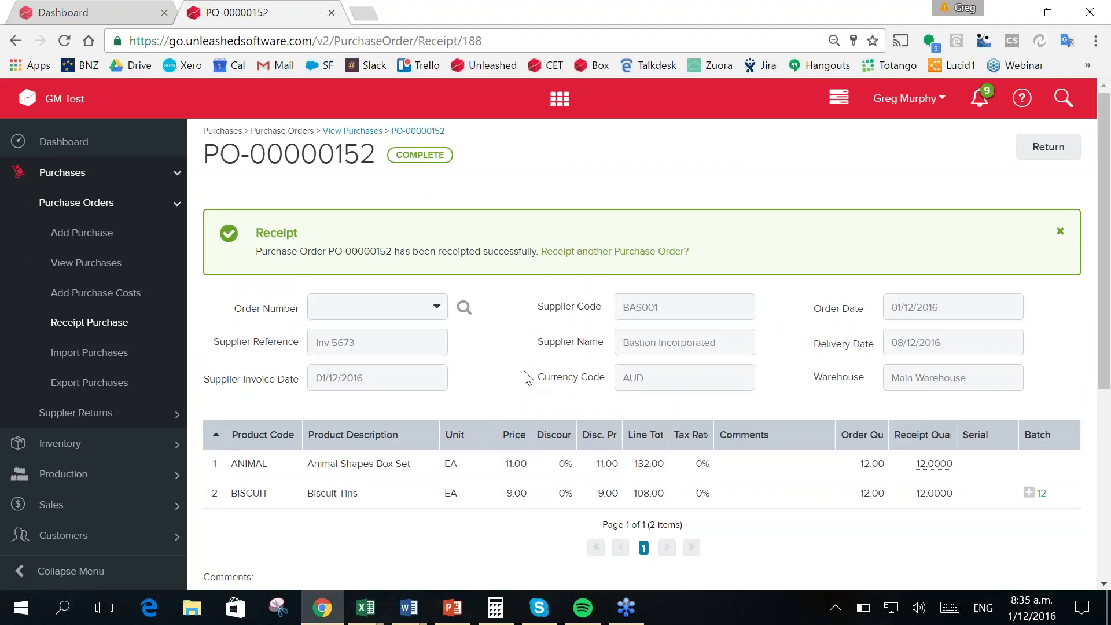
scroll(579, 382, "down", 2)
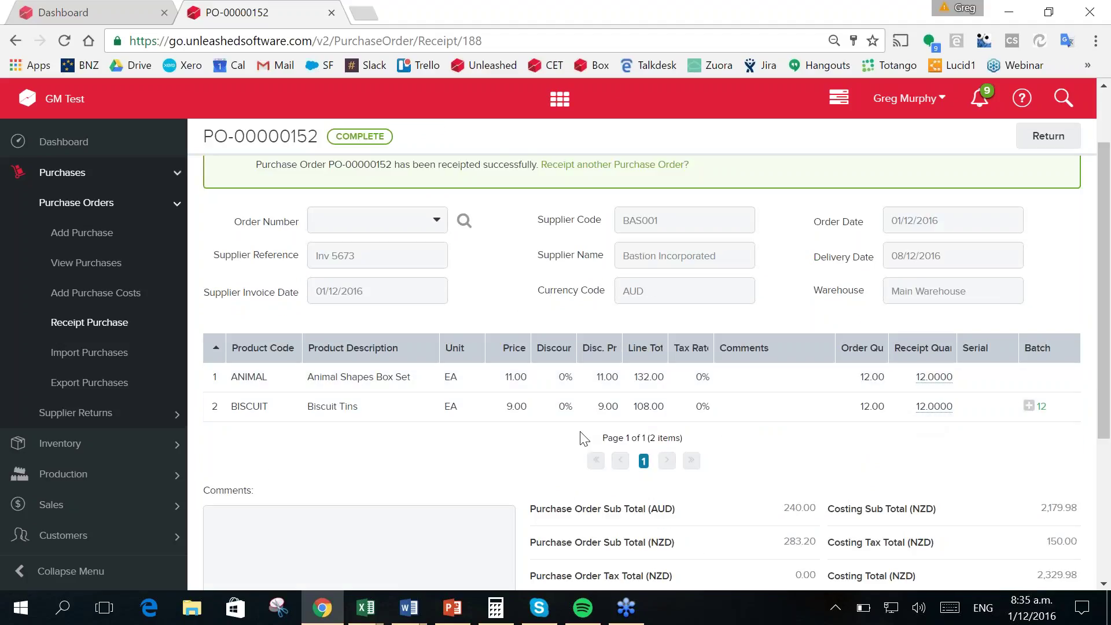
scroll(484, 432, "up", 2)
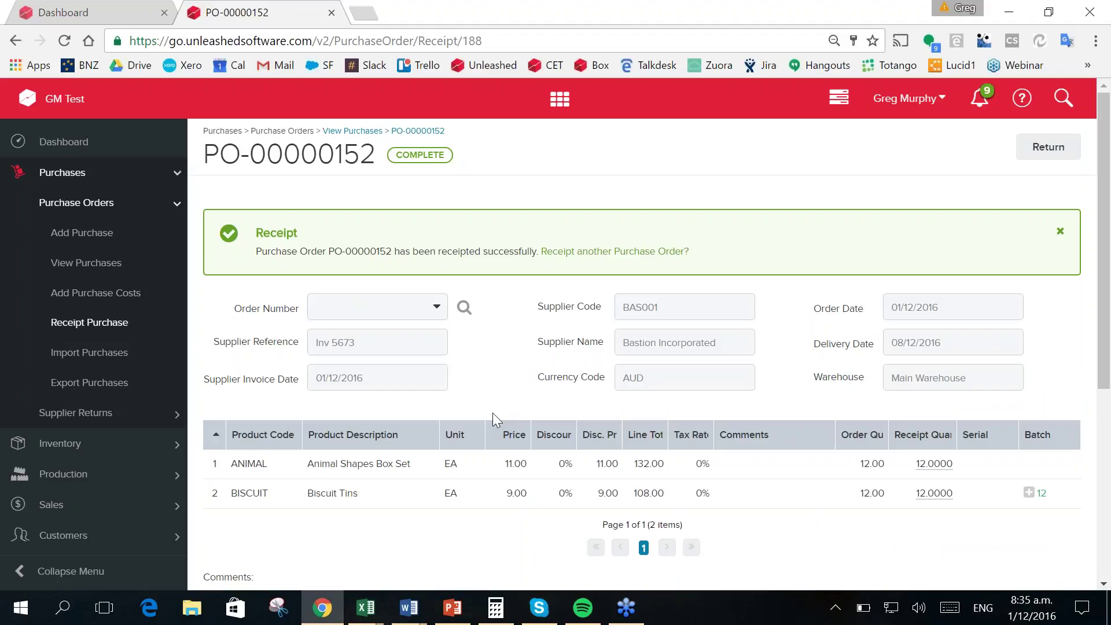
- Collapse the Purchases navigation and switch to the webinar presentation in PowerPoint
left_click(176, 207)
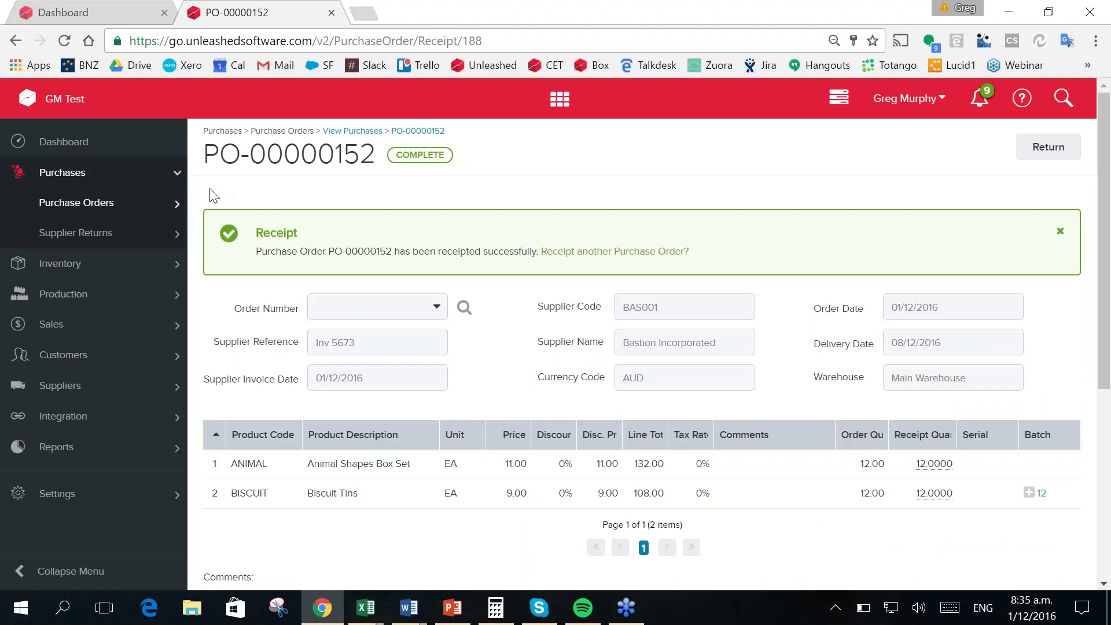
left_click(177, 173)
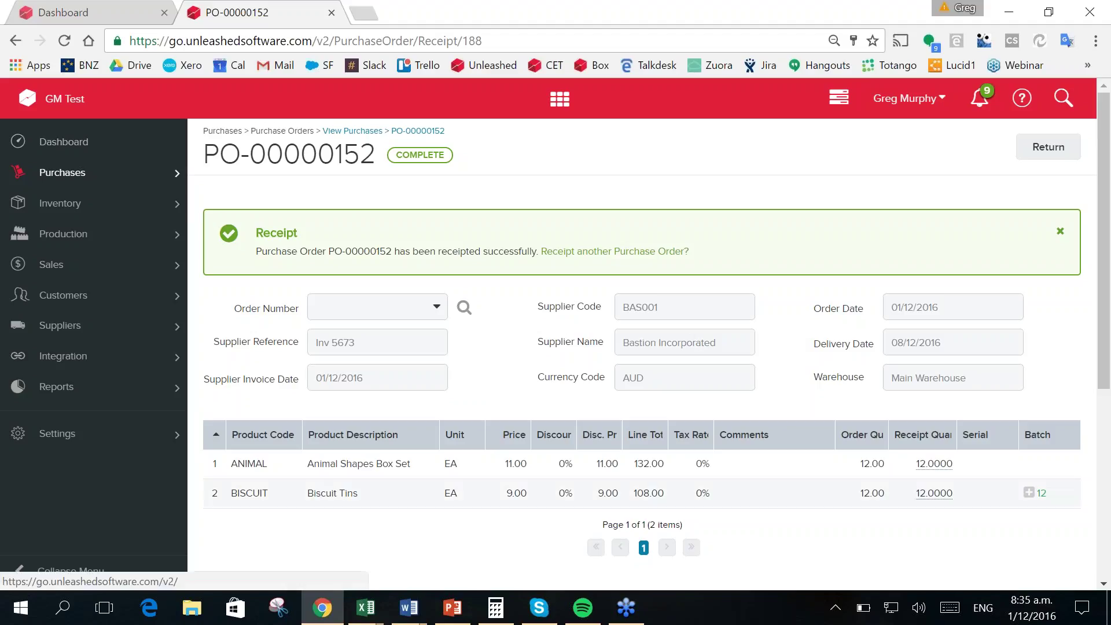
left_click(454, 619)
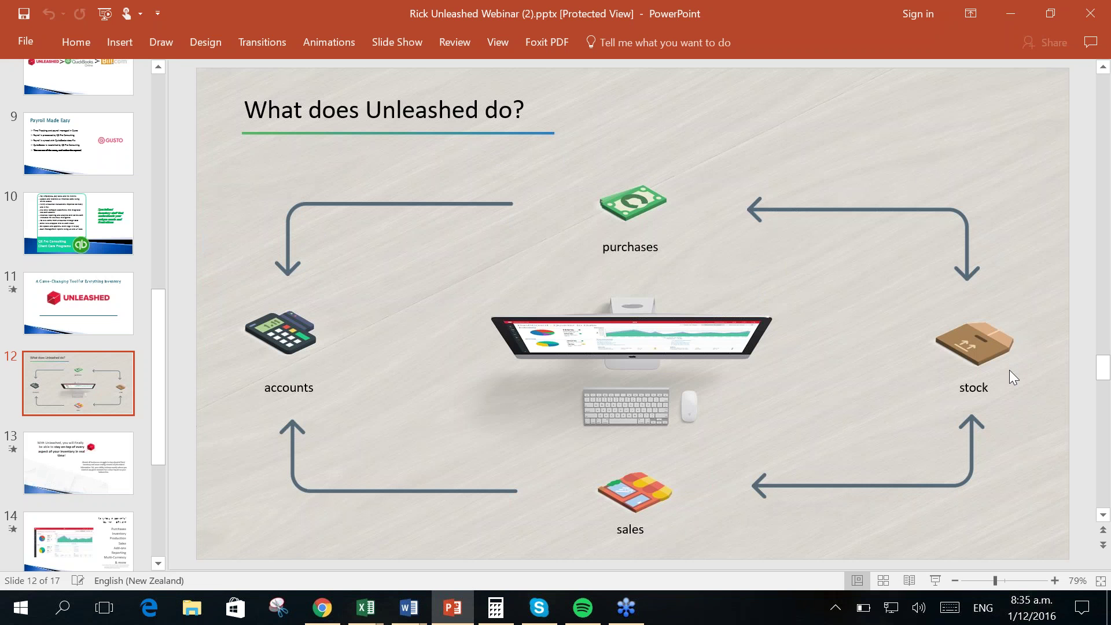
- Switch back to Unleashed in Chrome and look over the available inventory transaction types
left_click(1011, 14)
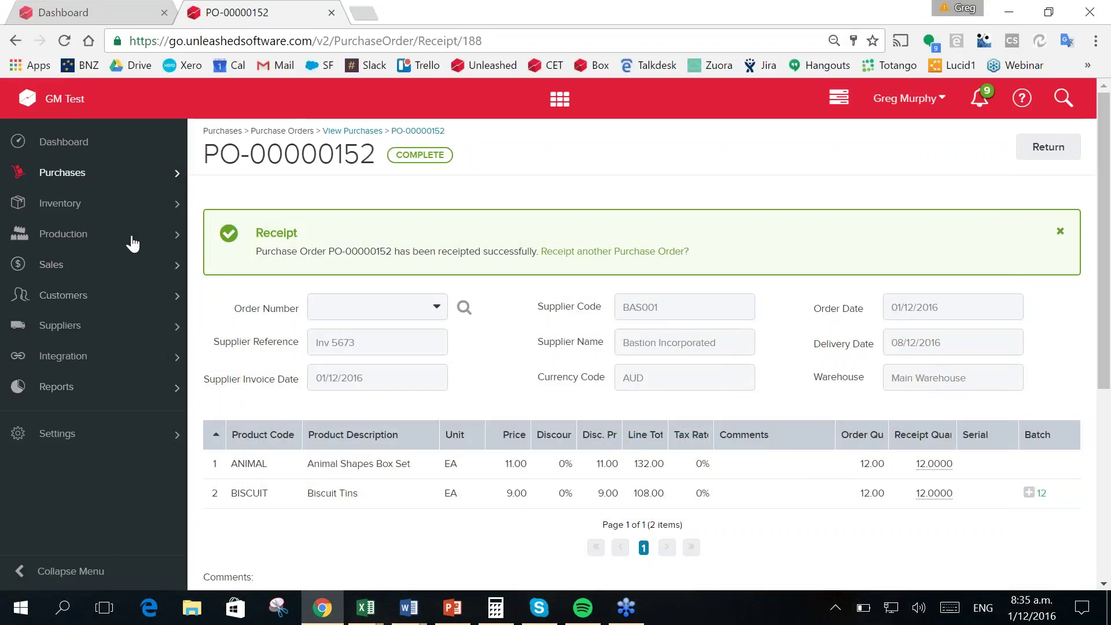
left_click(149, 215)
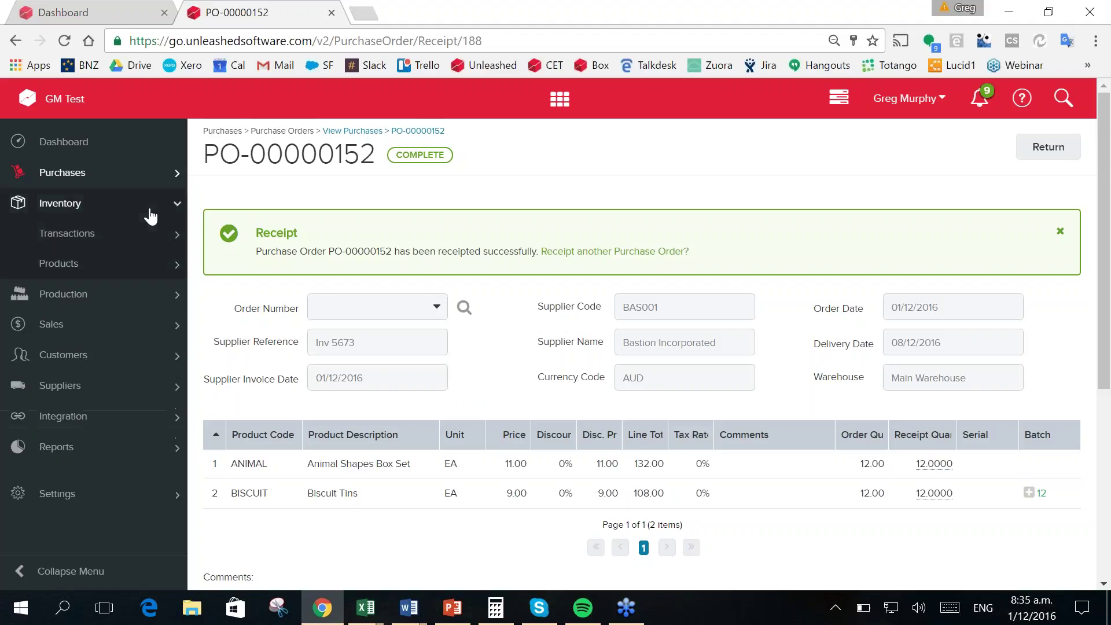
left_click(105, 236)
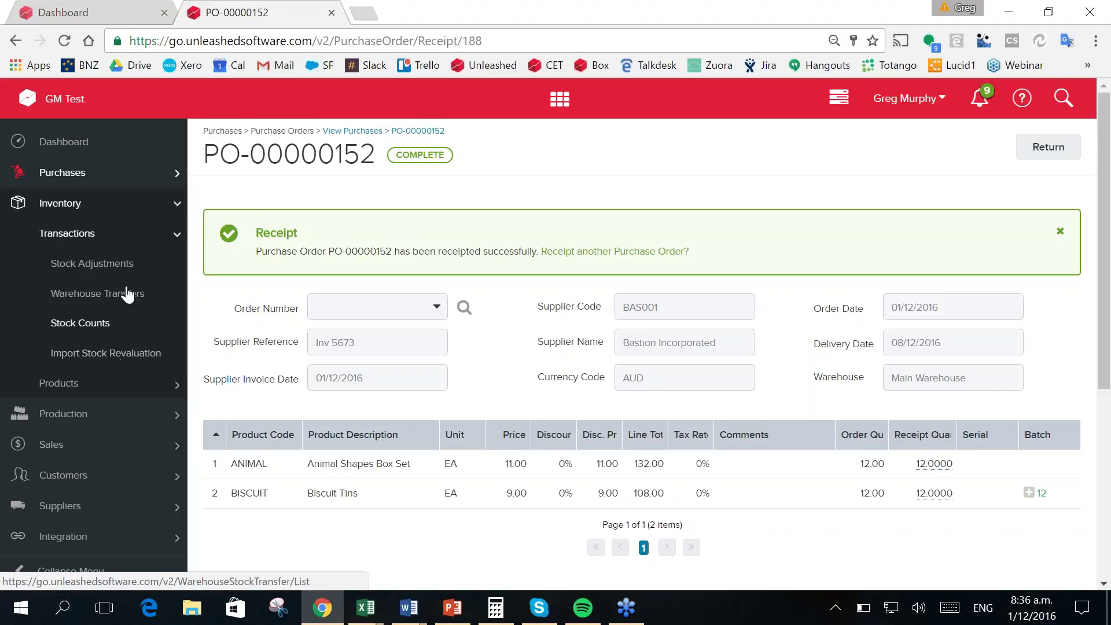
left_click(177, 239)
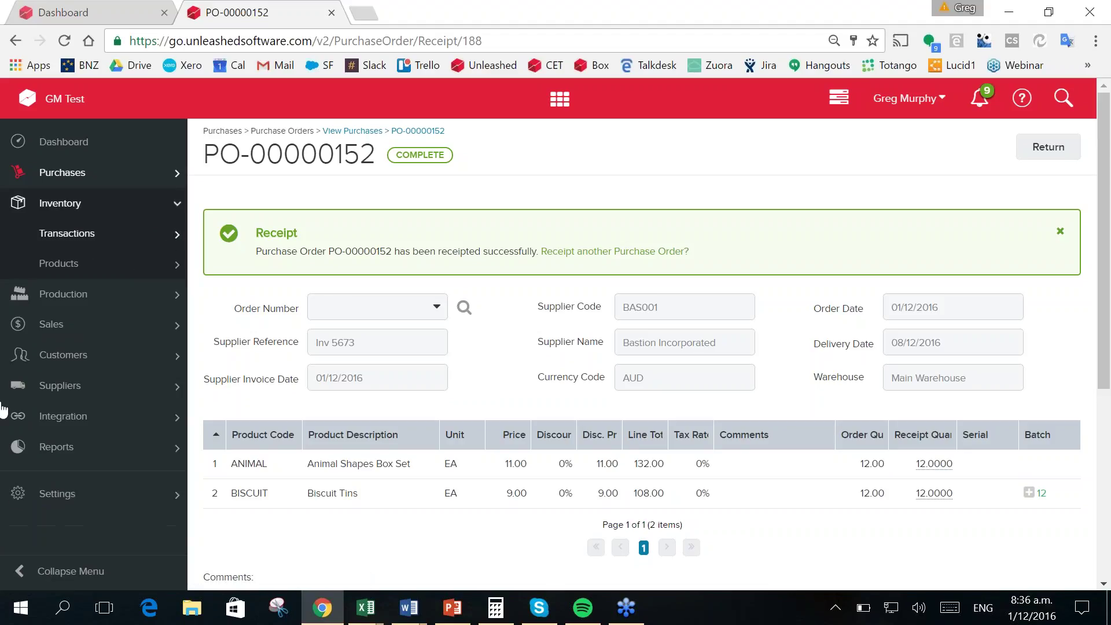
left_click(174, 207)
- Open the production list of bills of materials in a new browser tab and switch to it
left_click(69, 237)
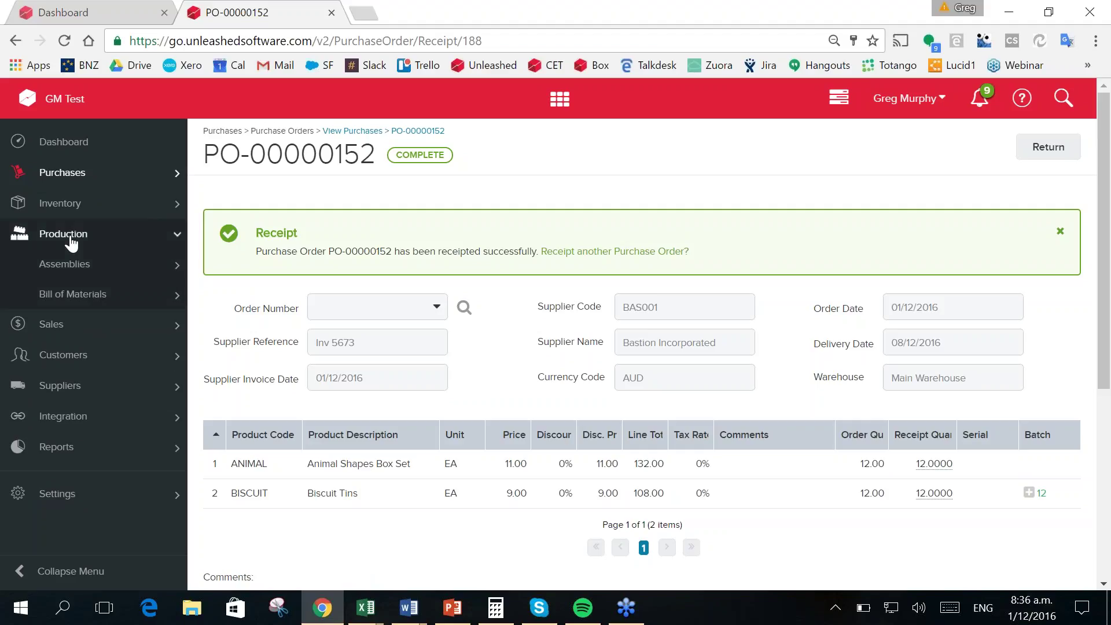
left_click(108, 298)
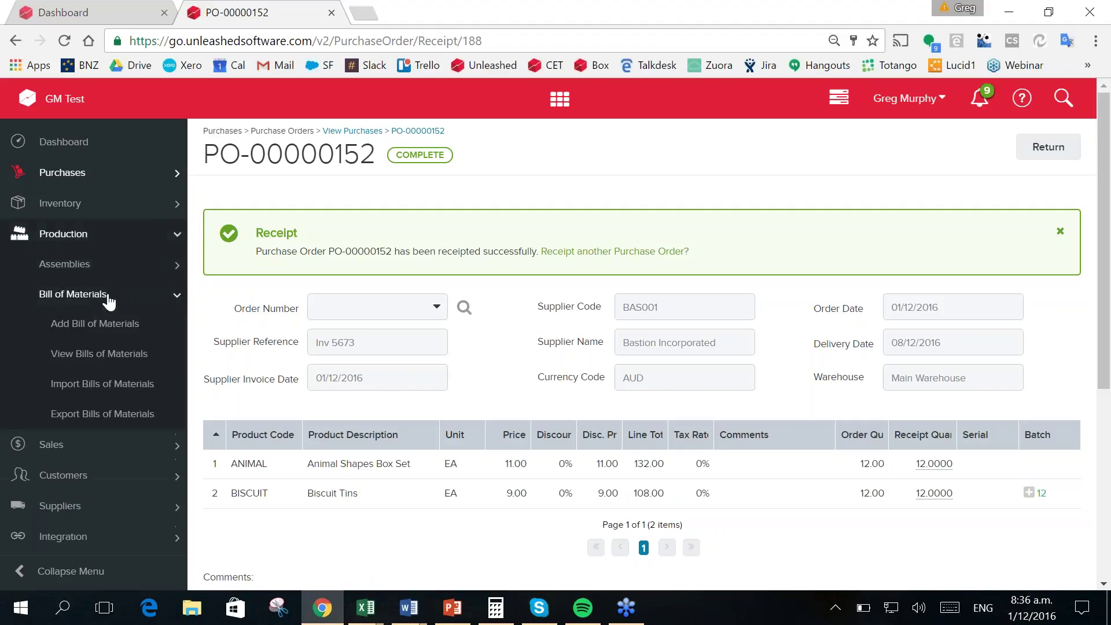
right_click(84, 356)
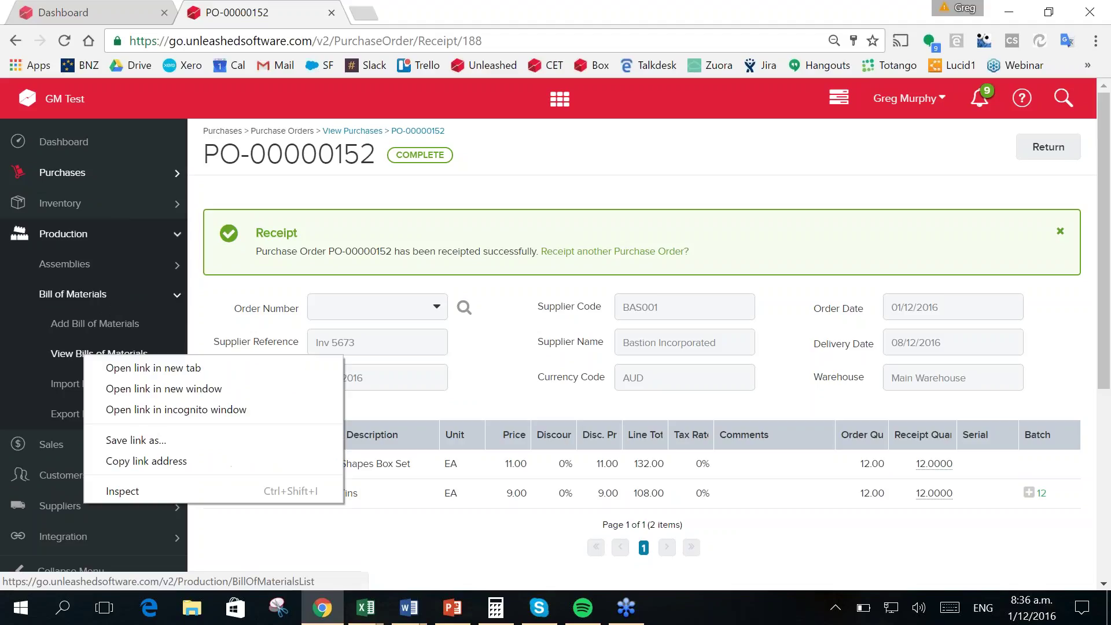
left_click(152, 370)
key("ctrl+Tab")
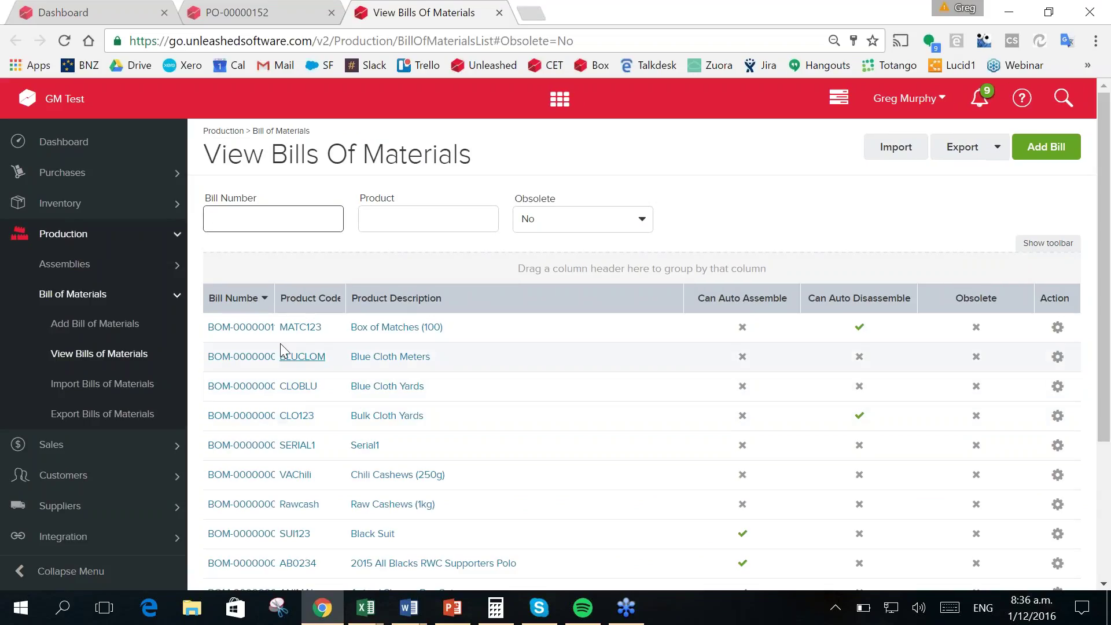
- Open the bill of materials for the Animal Shapes Box Set and examine its components and total cost
scroll(396, 242, "down", 2)
left_click(254, 506)
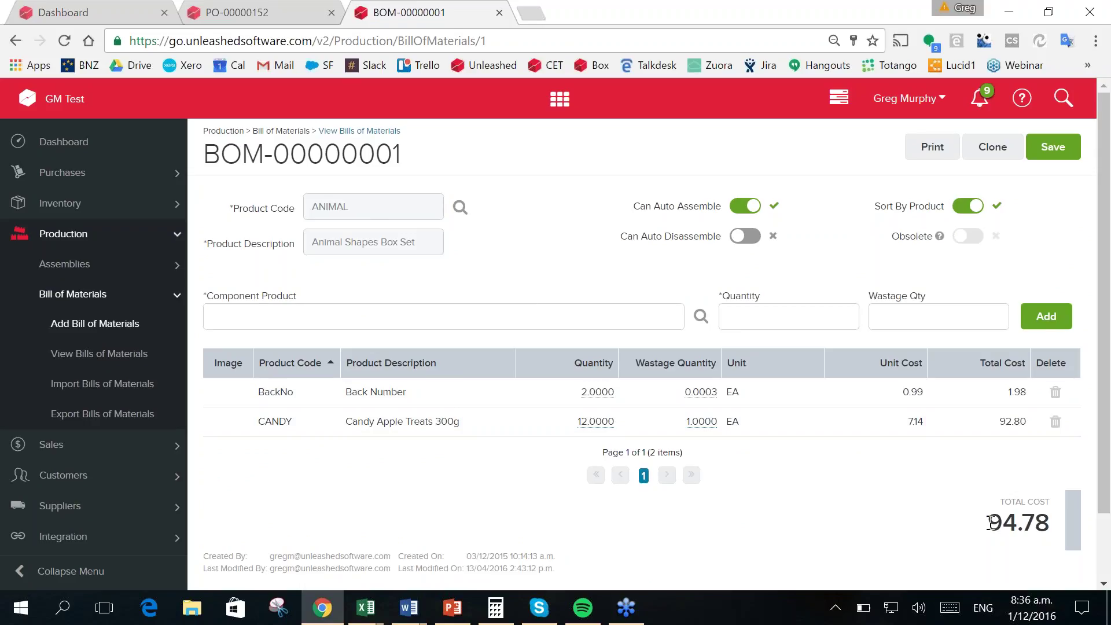
left_click_drag(992, 523, 1049, 522)
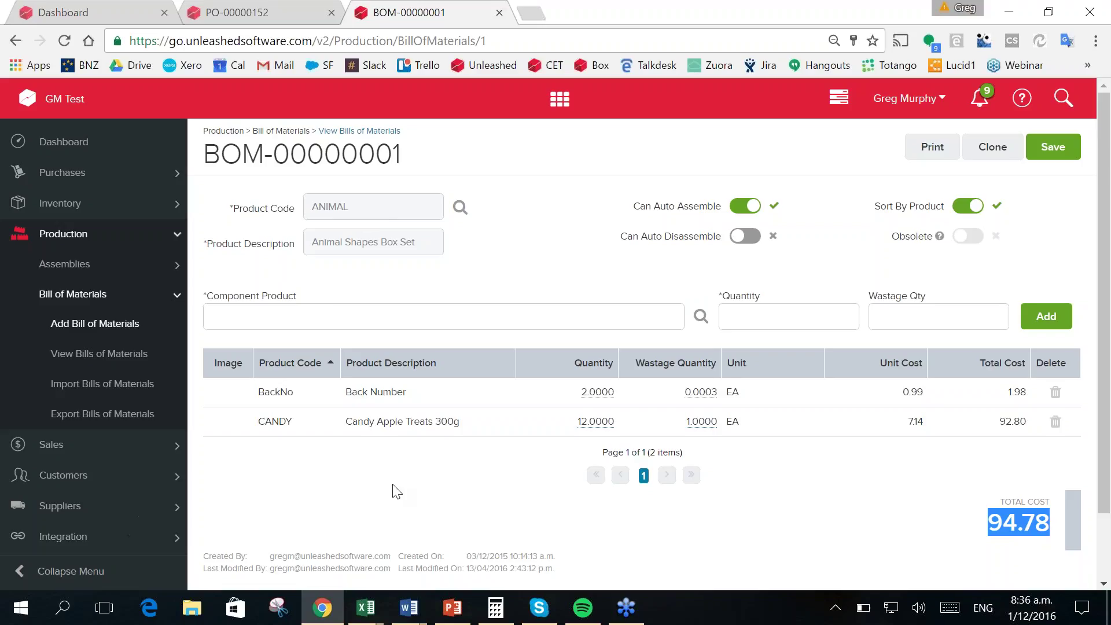
- Start a new assembly in the Main Warehouse for product ANIMAL, the Animal Shapes Box Set
left_click(169, 275)
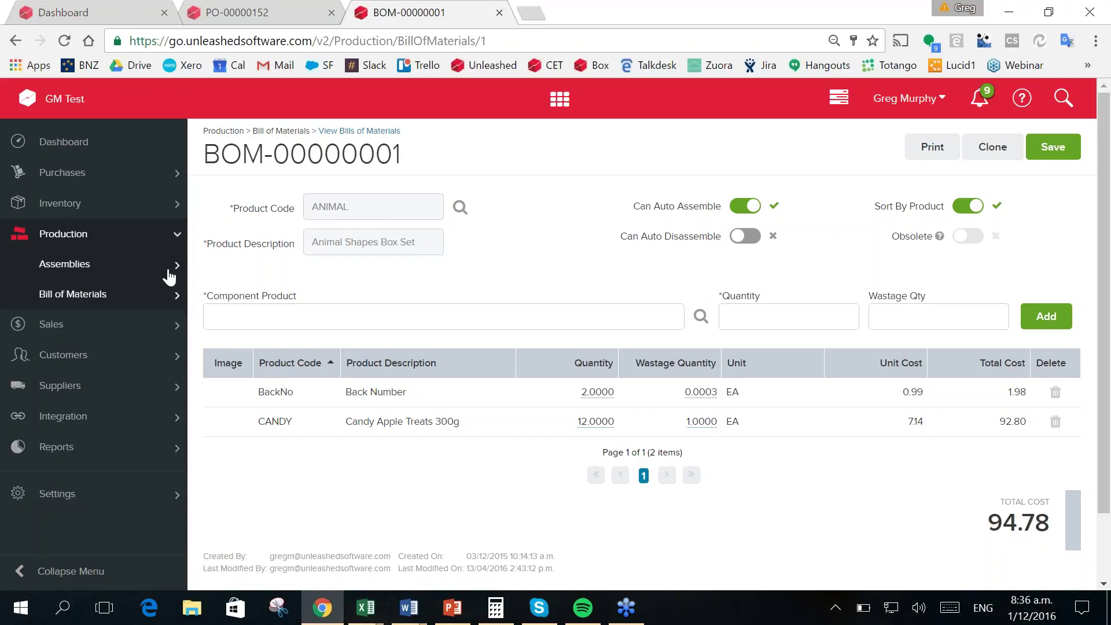
left_click(96, 296)
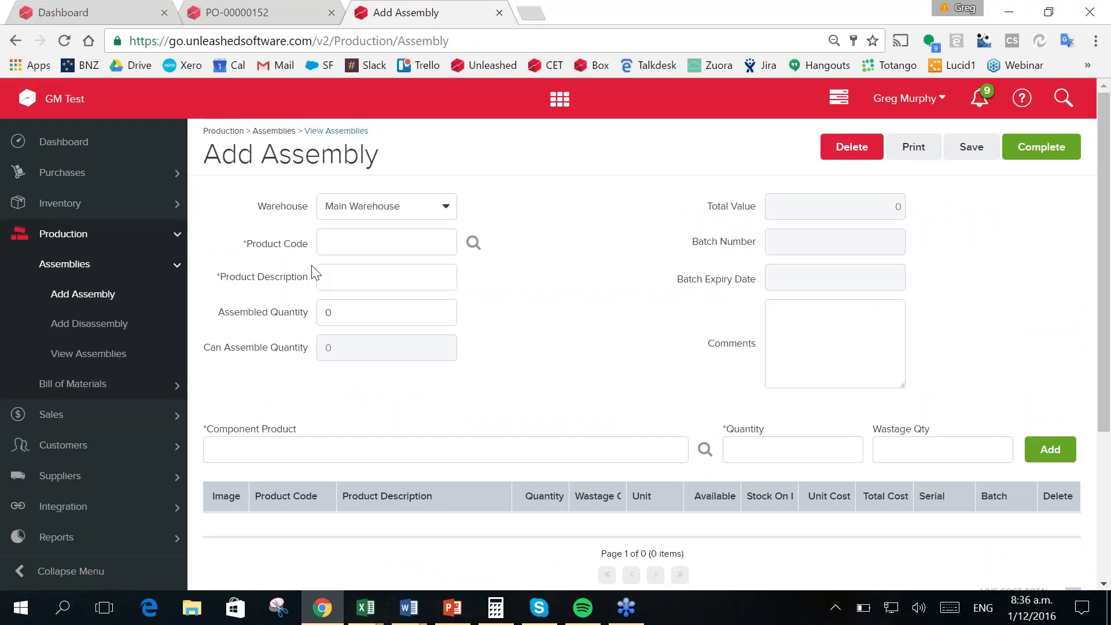
left_click(342, 241)
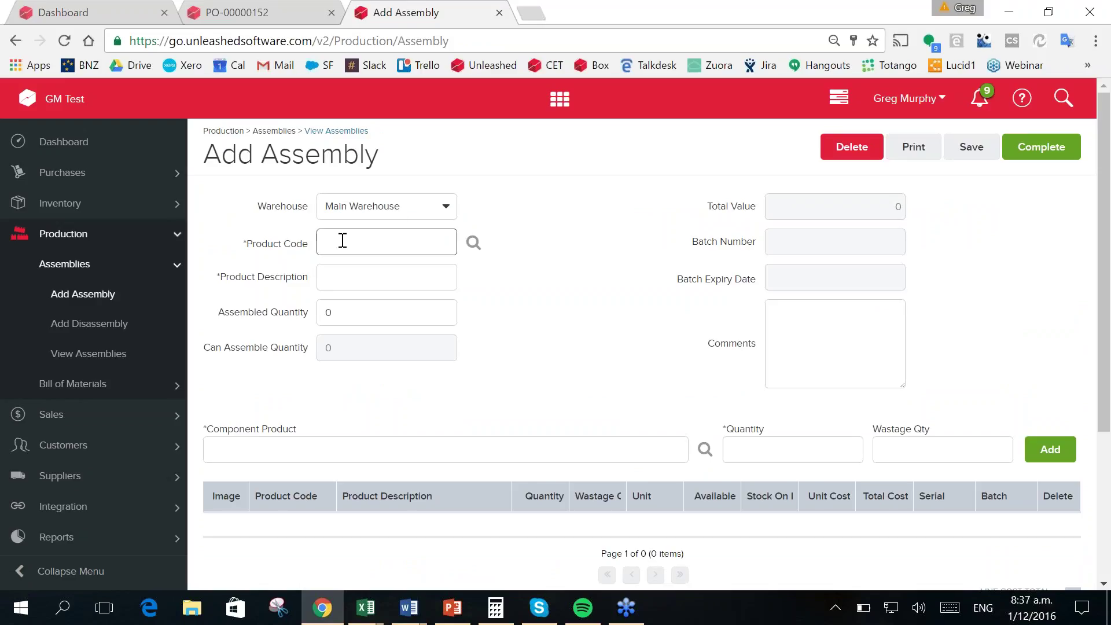
type("an")
left_click(376, 267)
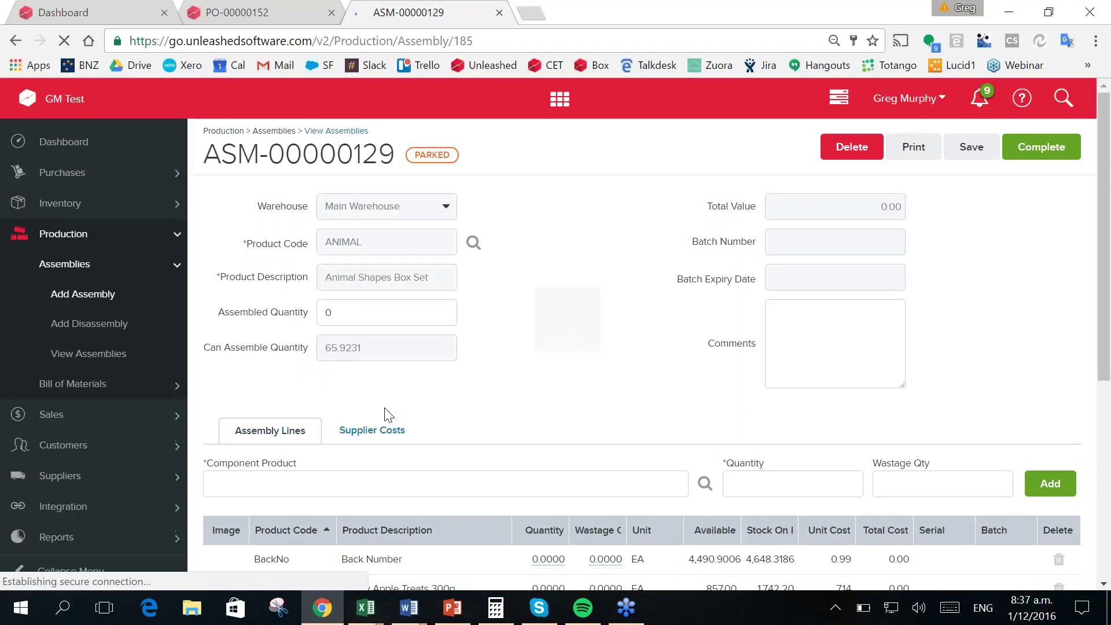
- Review the assembly's component lines and set the assembled quantity to 5
scroll(394, 275, "down", 2)
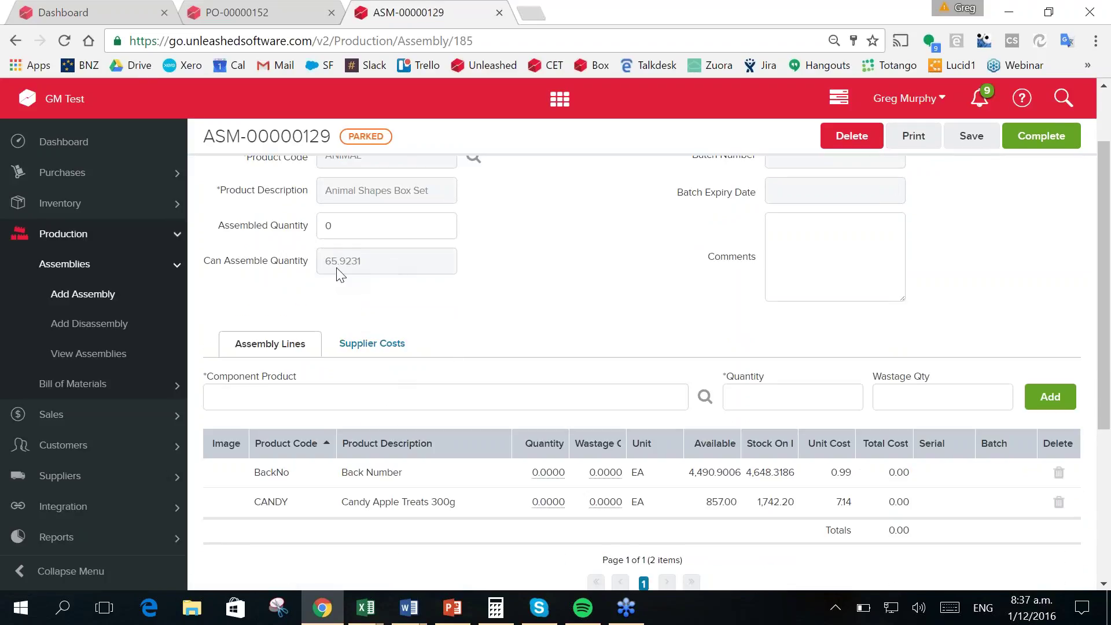
scroll(380, 239, "up", 2)
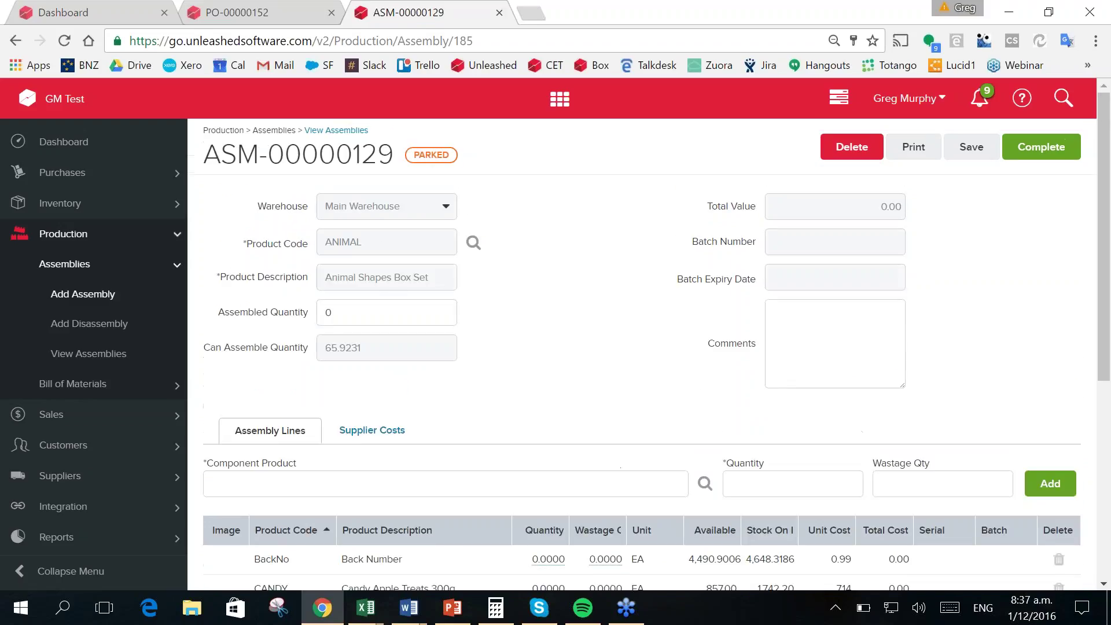
left_click(380, 313)
type("5")
key("Tab")
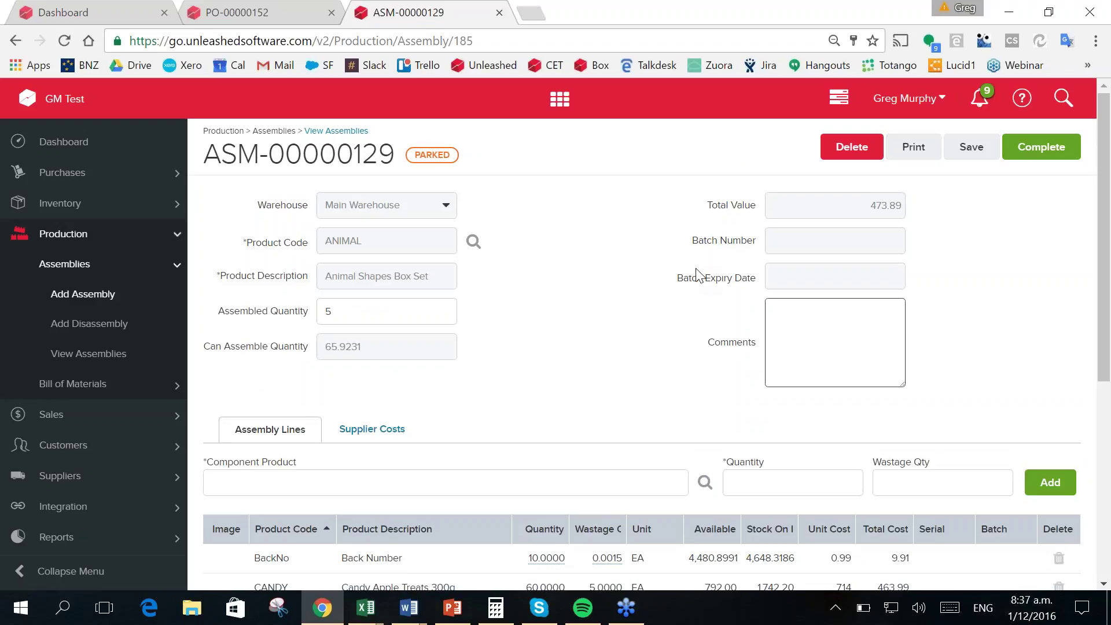
- Check the component quantities and stock levels, and set the CANDY line's wastage quantity to 0
scroll(718, 277, "down", 2)
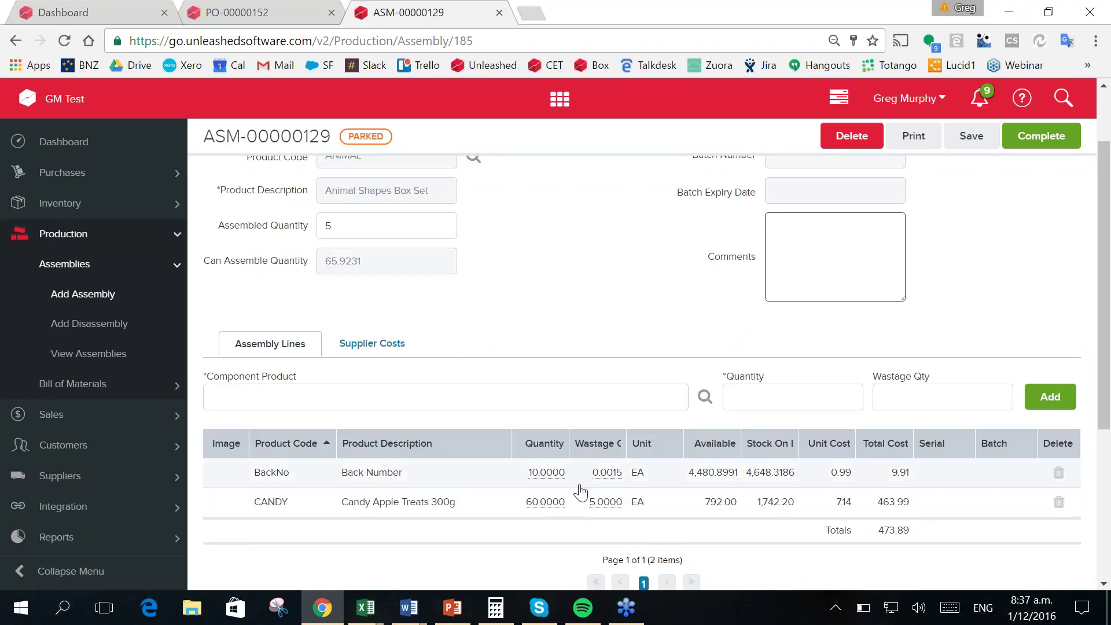
scroll(588, 301, "down", 2)
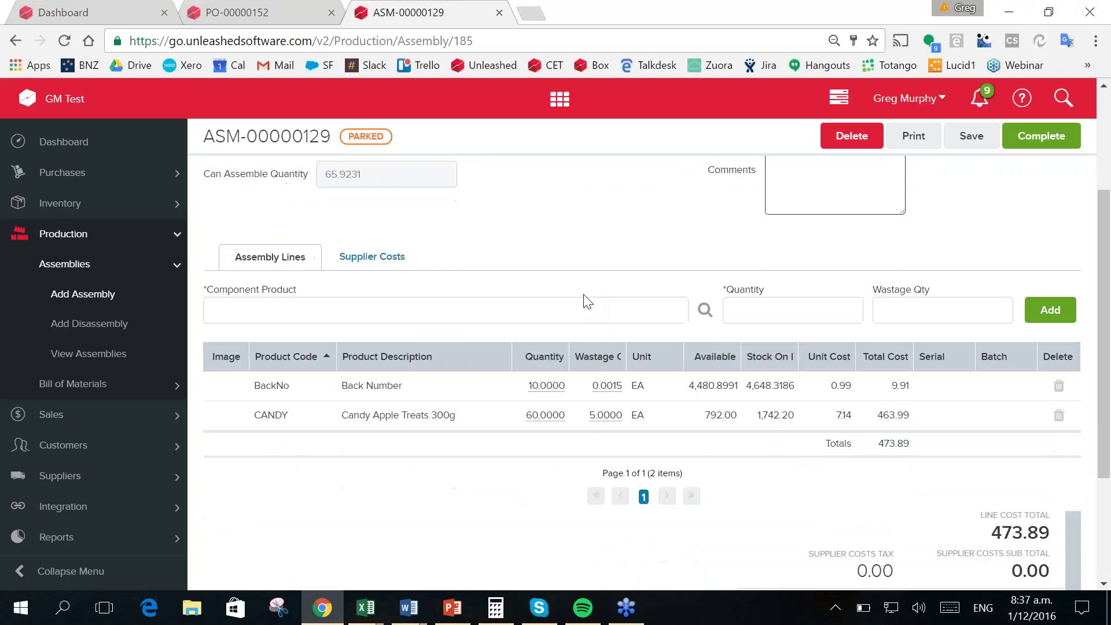
scroll(588, 302, "up", 4)
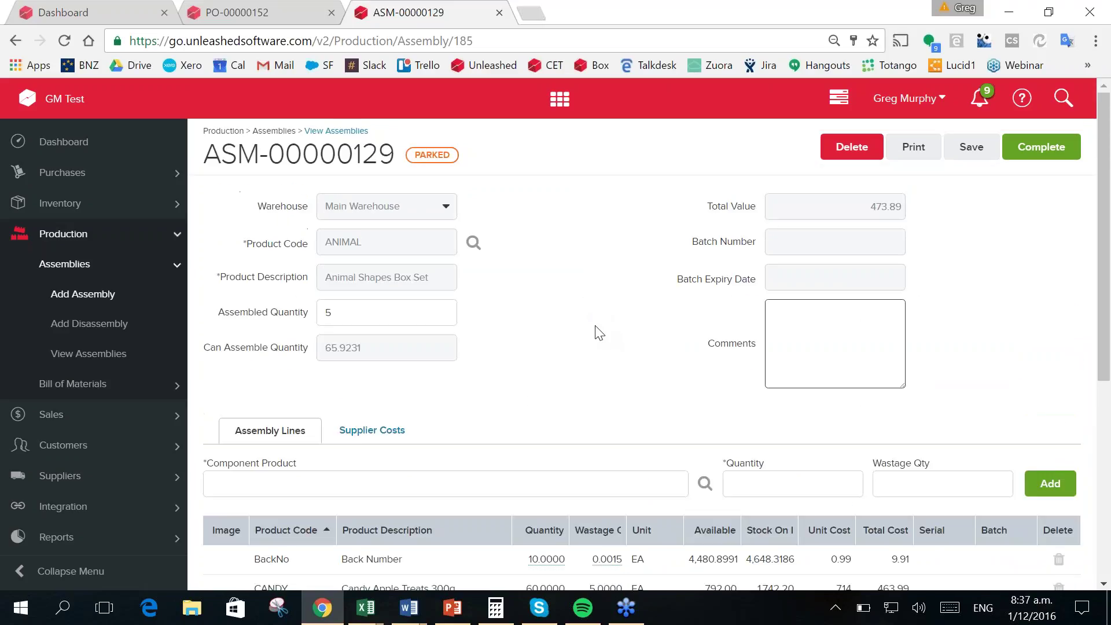
scroll(600, 334, "down", 2)
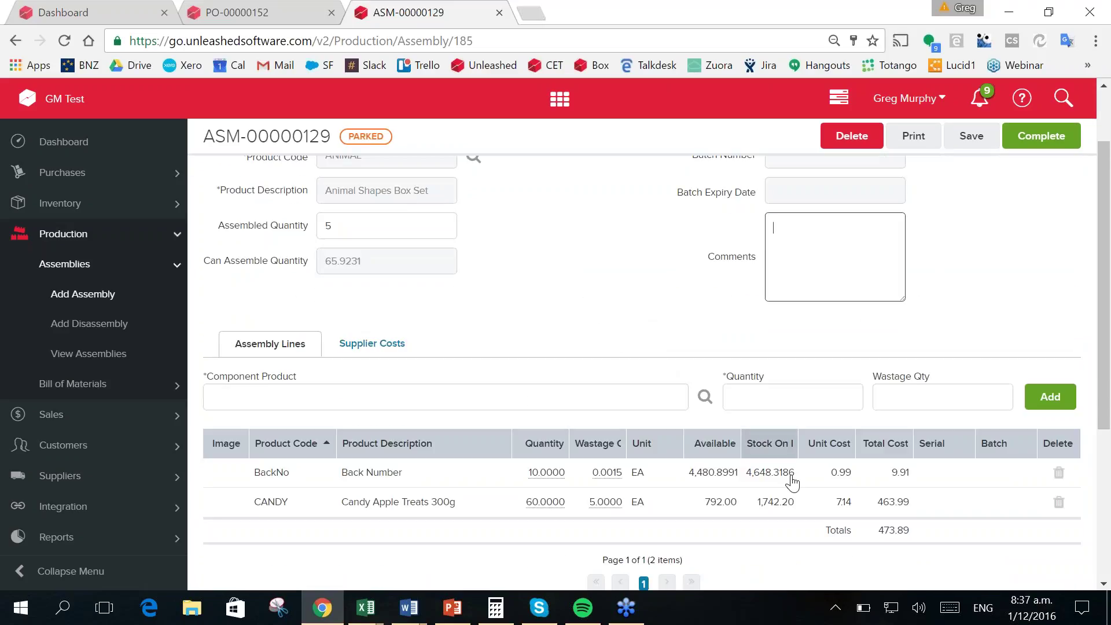
left_click(602, 504)
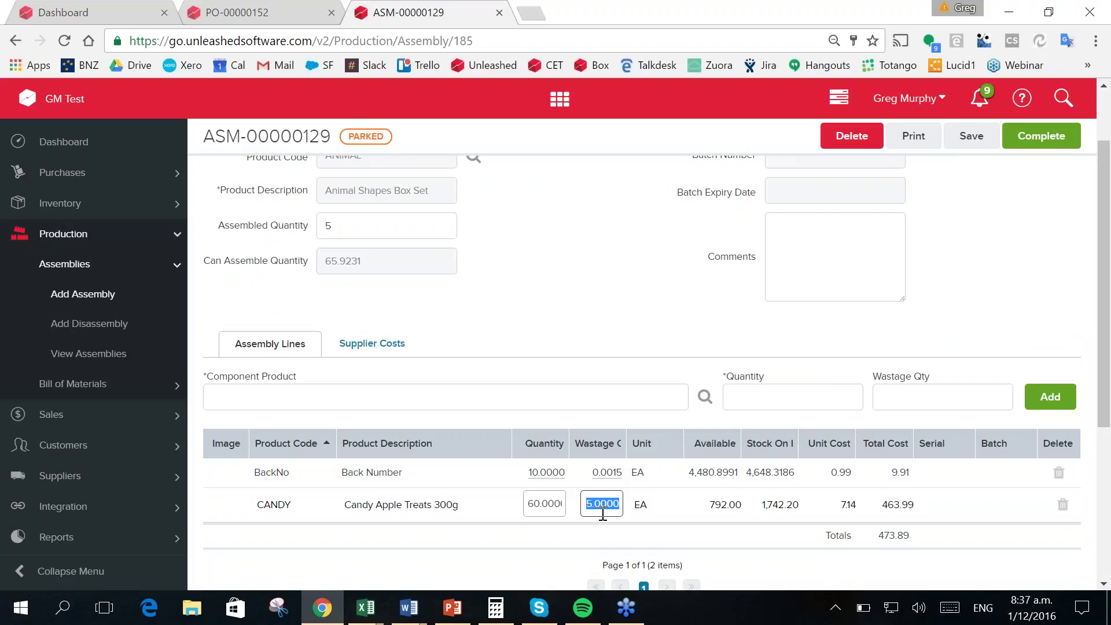
type("0")
key("Return")
scroll(907, 222, "up", 2)
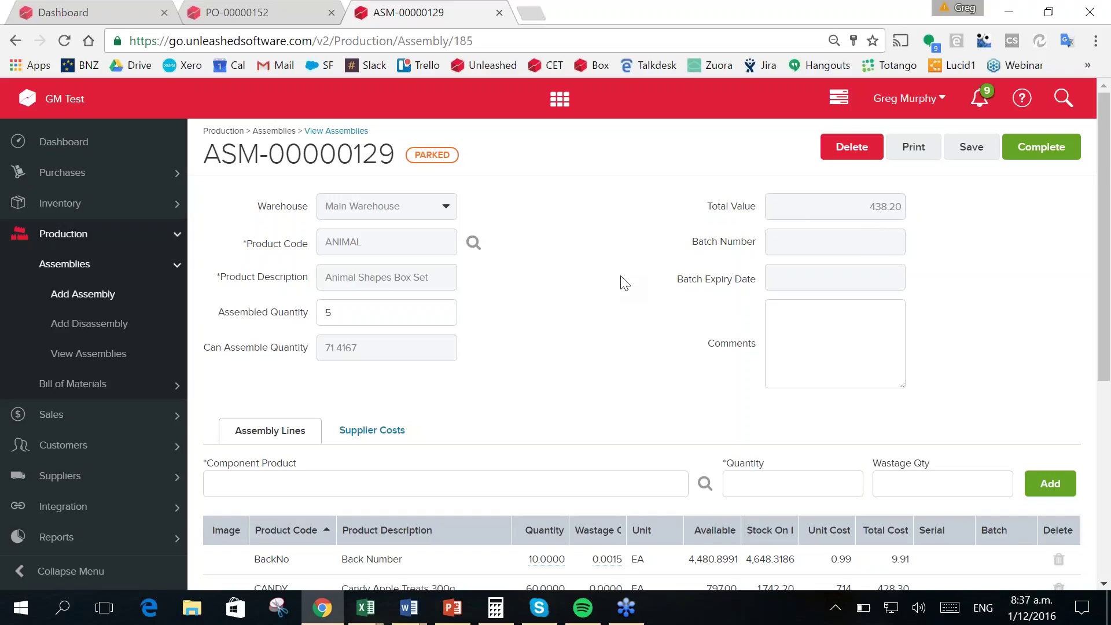
- Add a taxable supplier cost of 1000 from AUR001 to the assembly with the comment Bottling
left_click(370, 441)
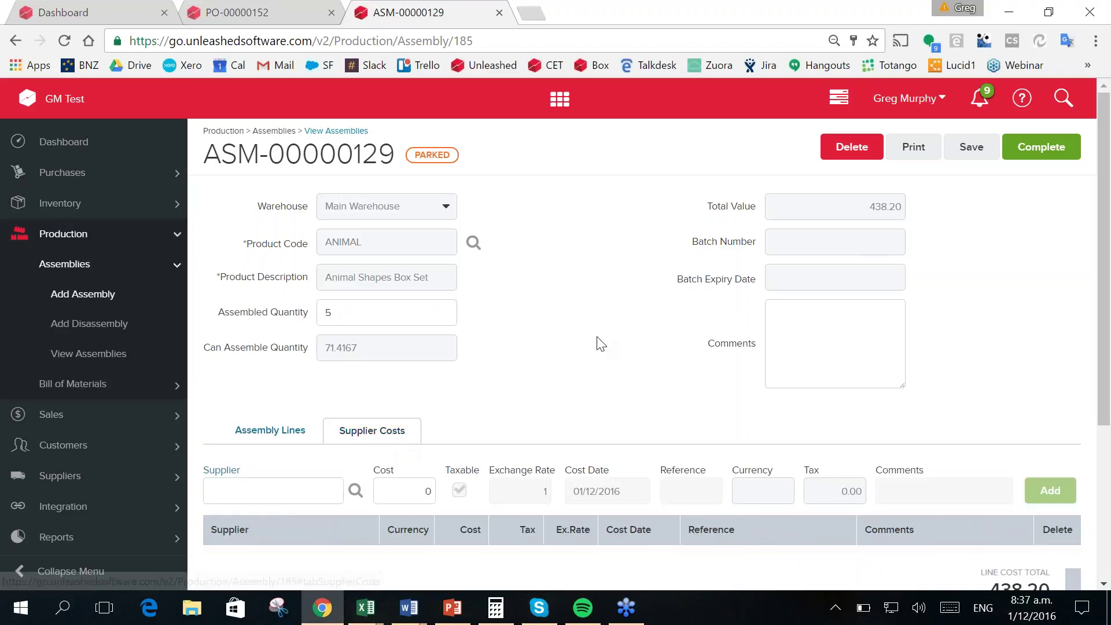
scroll(595, 343, "down", 2)
left_click(250, 403)
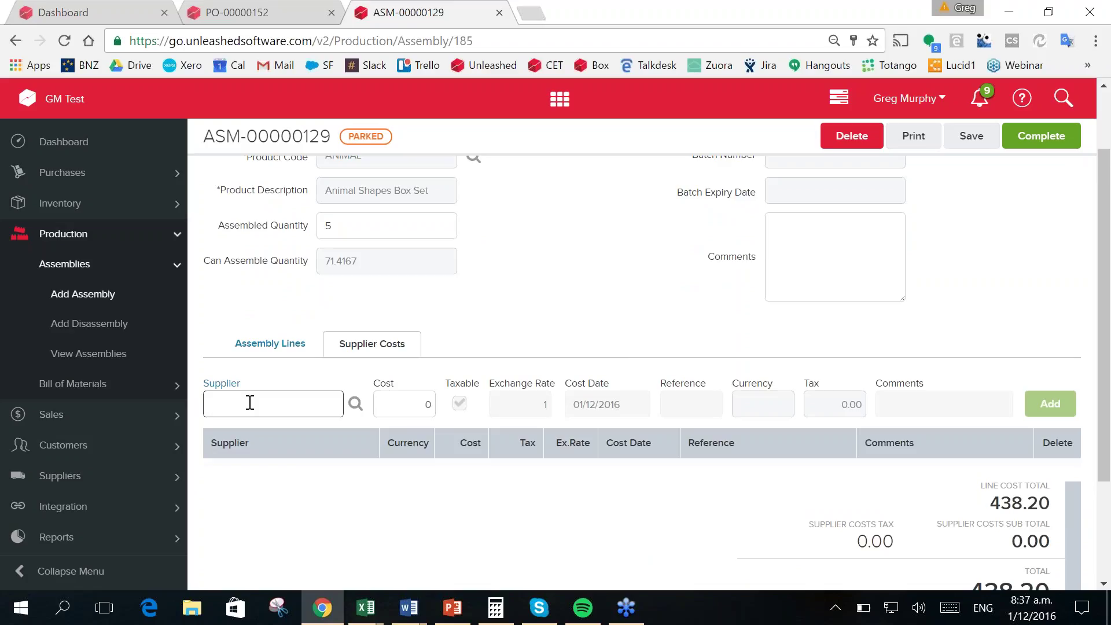
type("a")
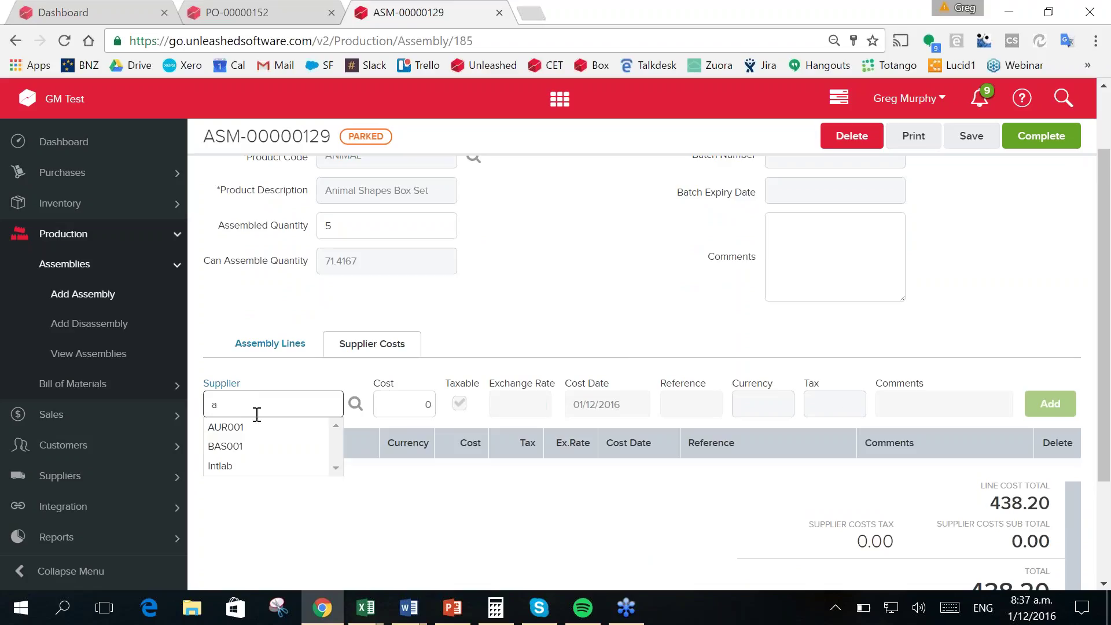
left_click(226, 426)
left_click(410, 407)
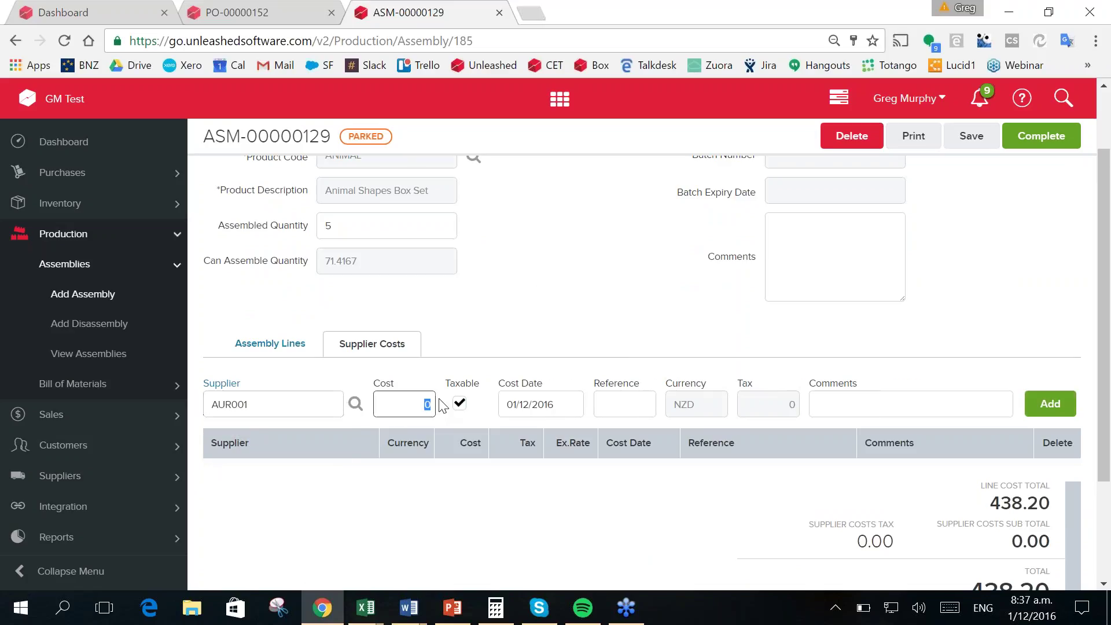
type("1000")
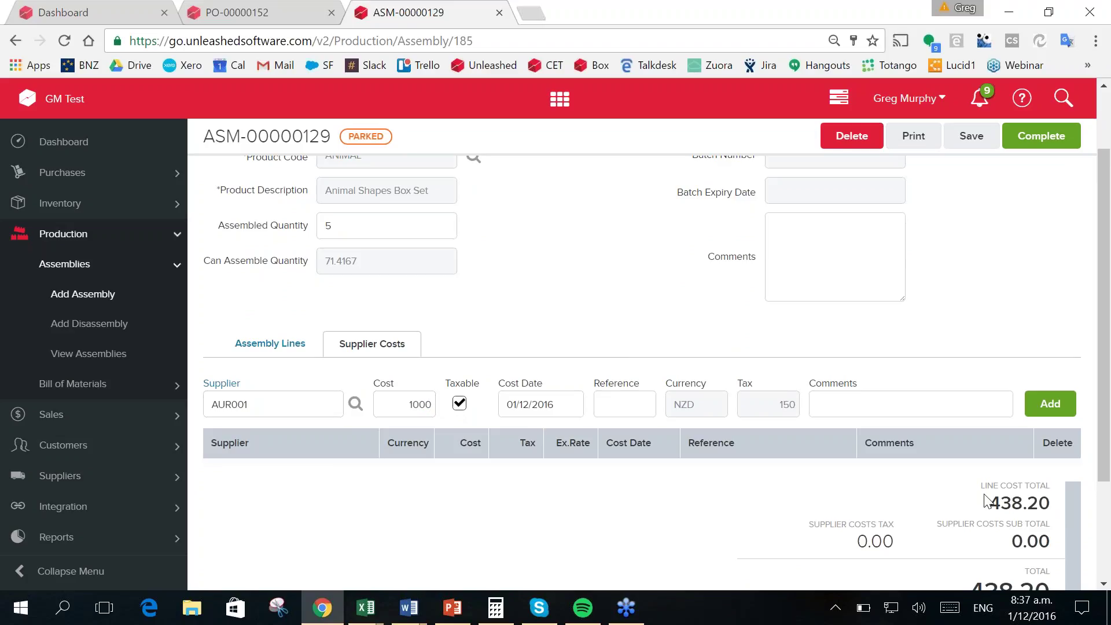
left_click(904, 416)
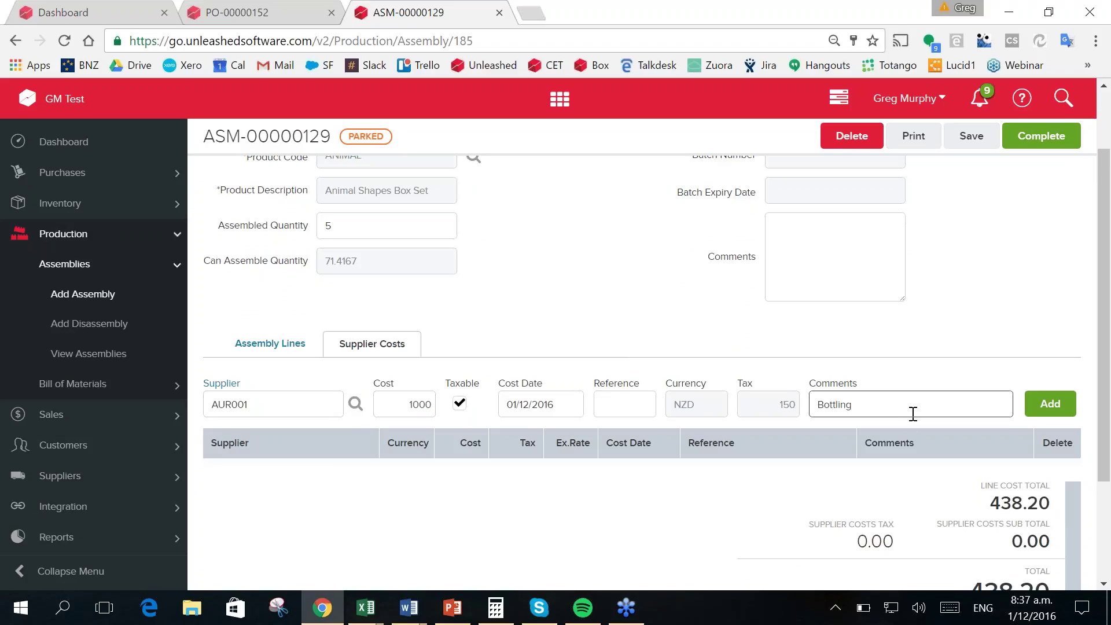
key("Tab")
key("Return")
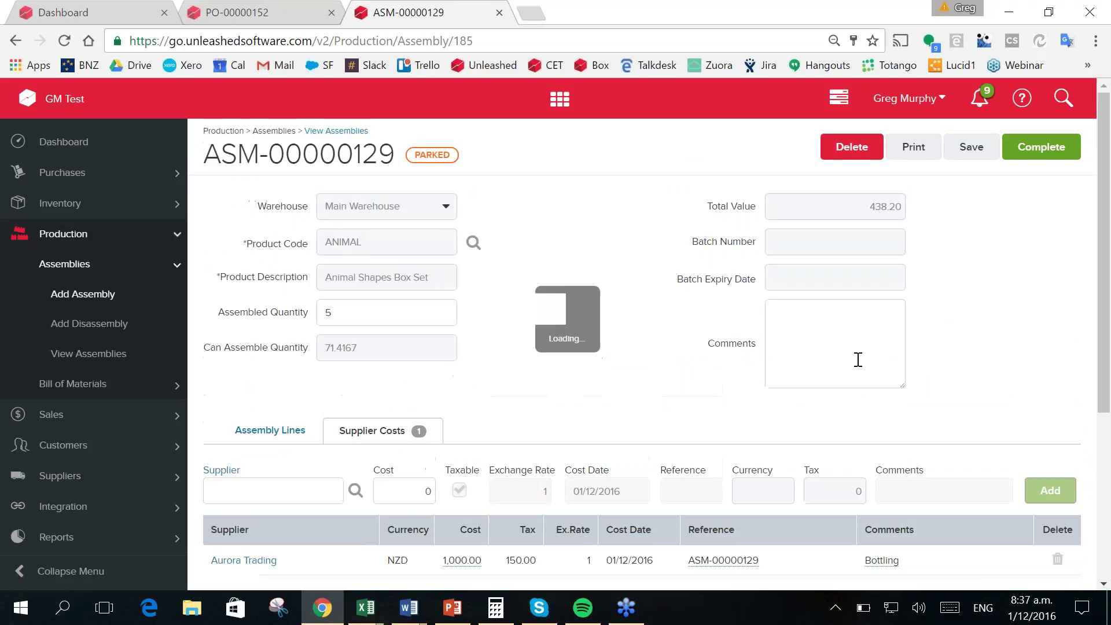
- Review the assembly's supplier cost and totals, complete the assembly, and print it to a PDF
scroll(900, 347, "down", 3)
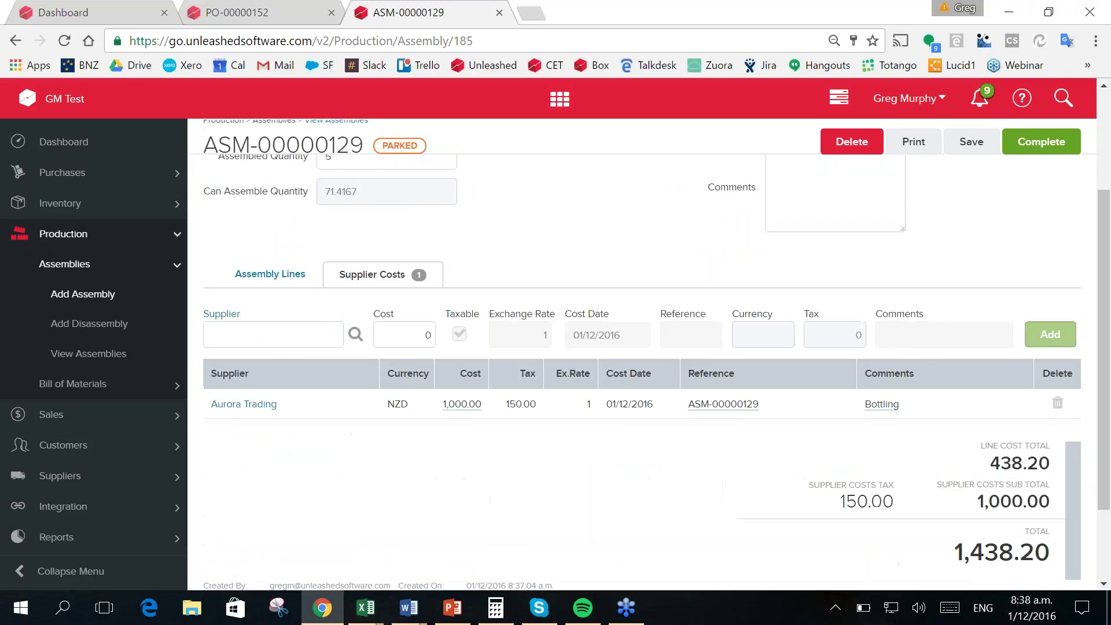
scroll(884, 214, "up", 3)
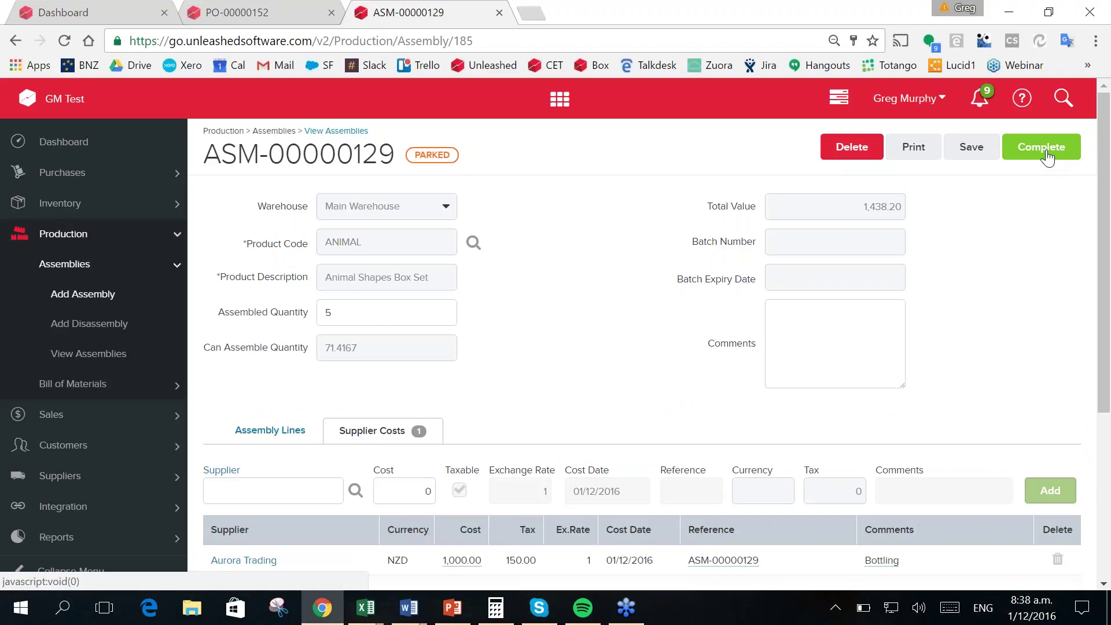
scroll(670, 363, "down", 2)
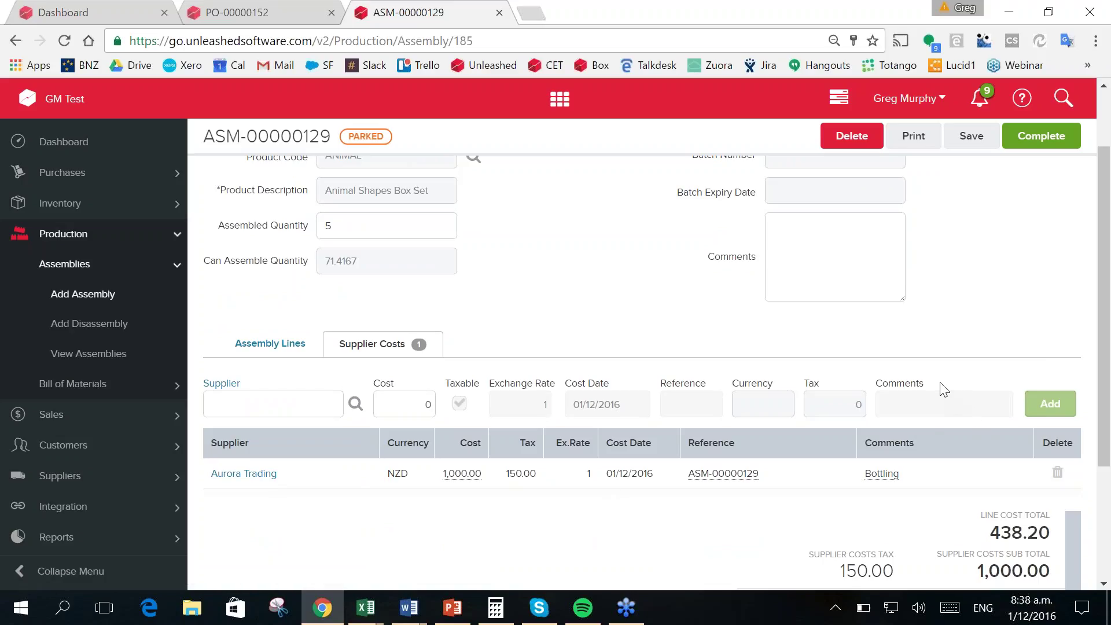
scroll(942, 389, "up", 2)
left_click(1047, 156)
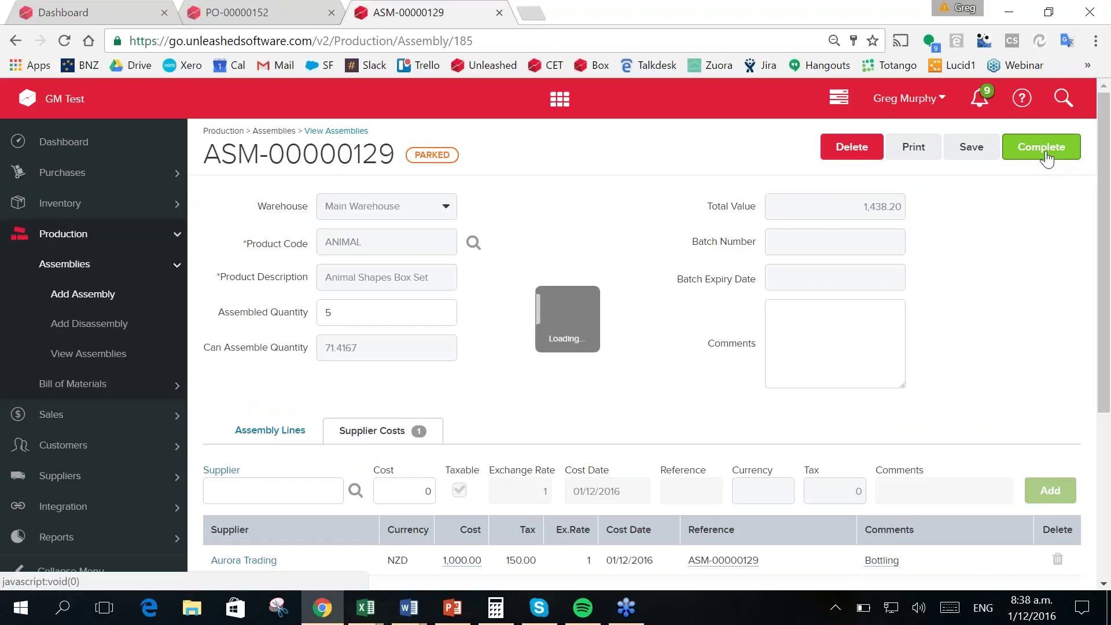
left_click(1047, 148)
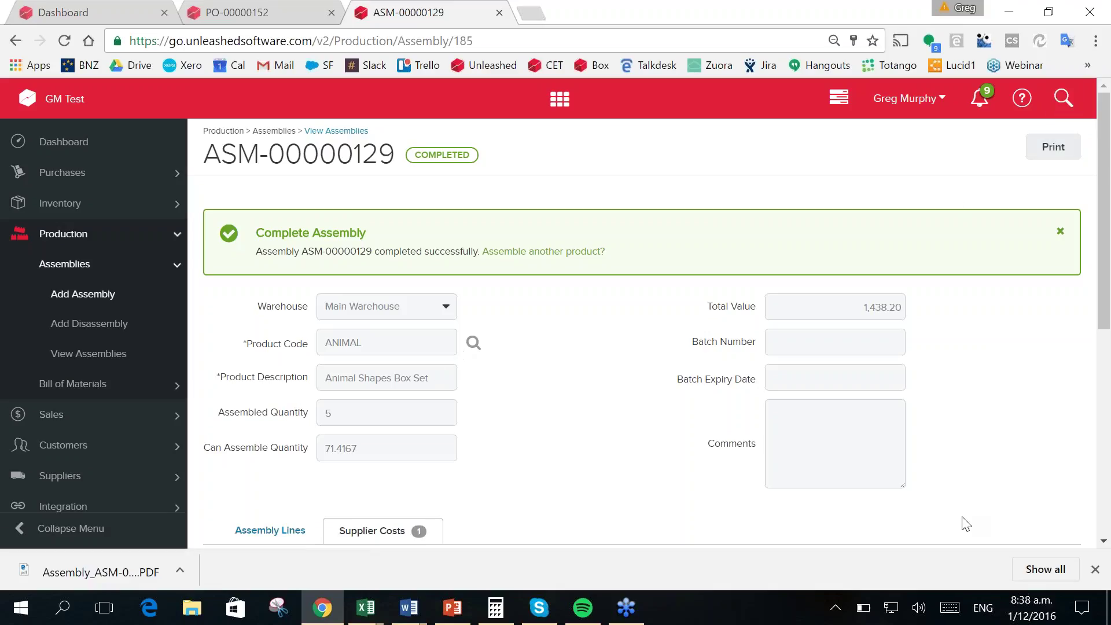
- Dismiss the downloaded file notice and start a new sales order
left_click(1094, 570)
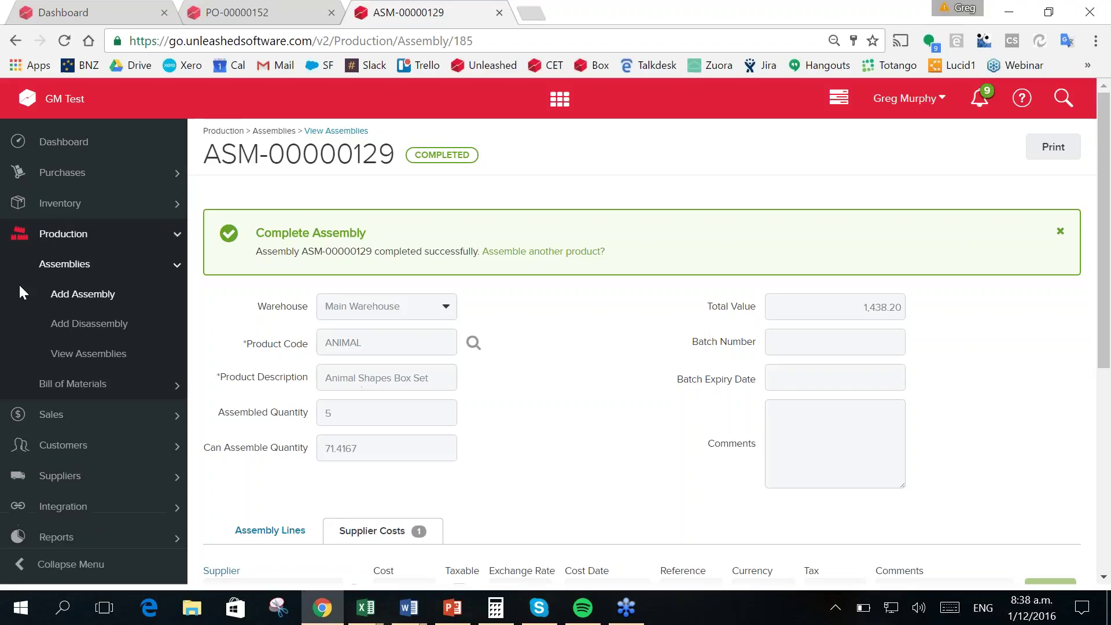
left_click(176, 271)
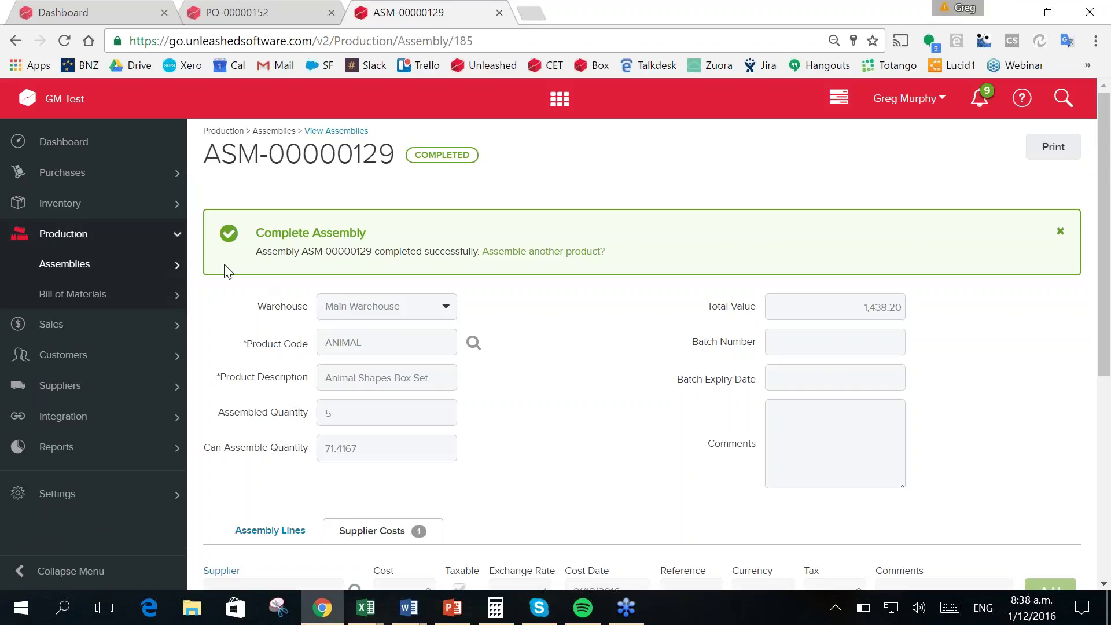
left_click(175, 237)
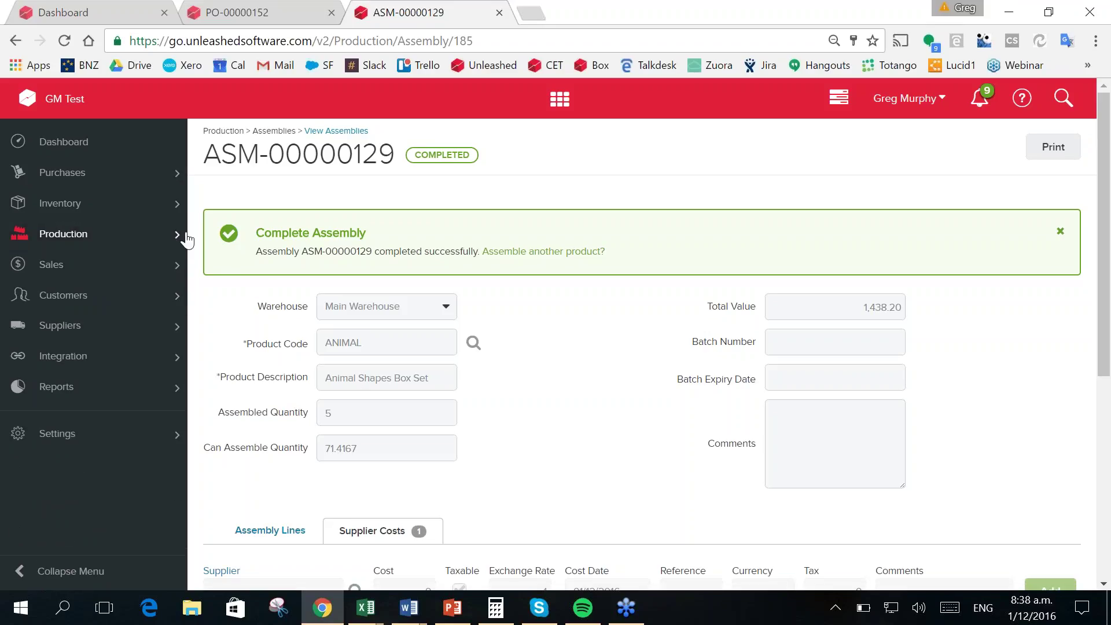
left_click(71, 269)
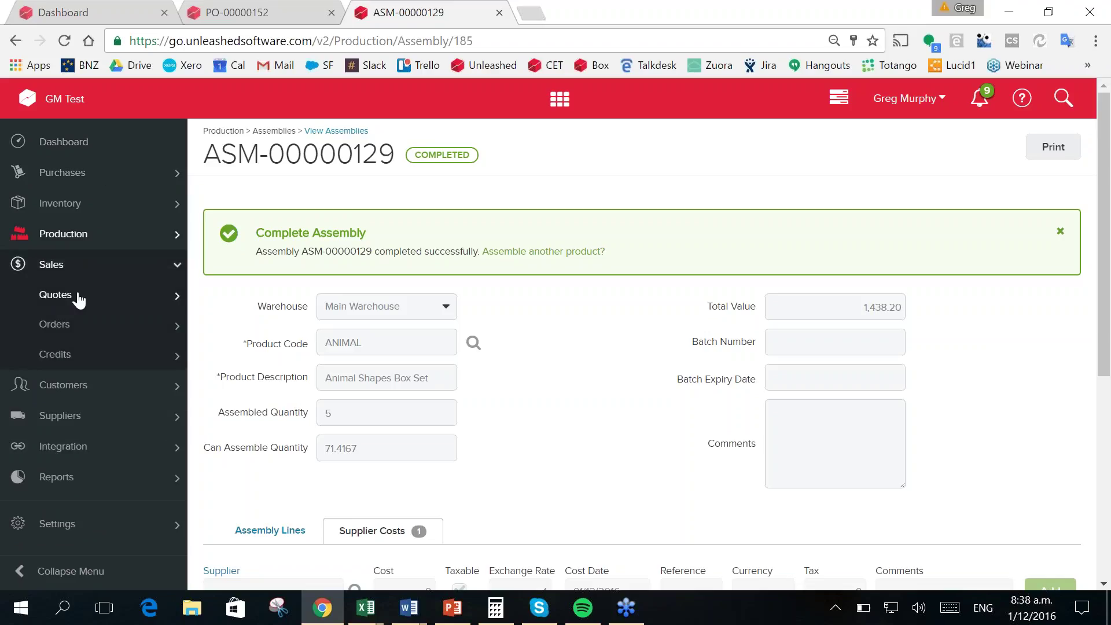
left_click(69, 326)
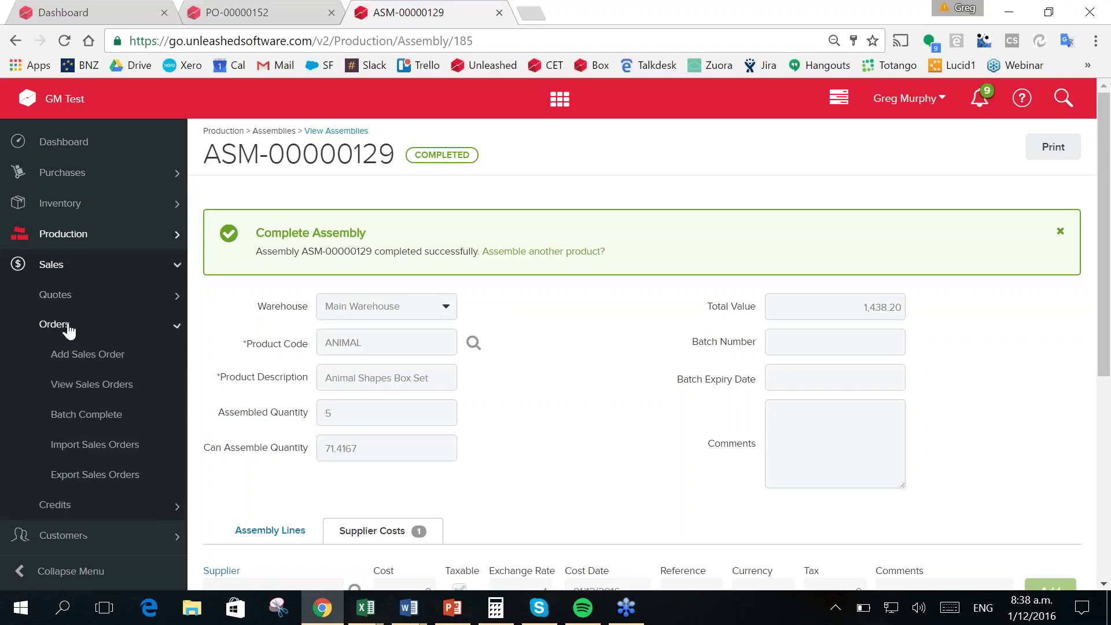
left_click(87, 354)
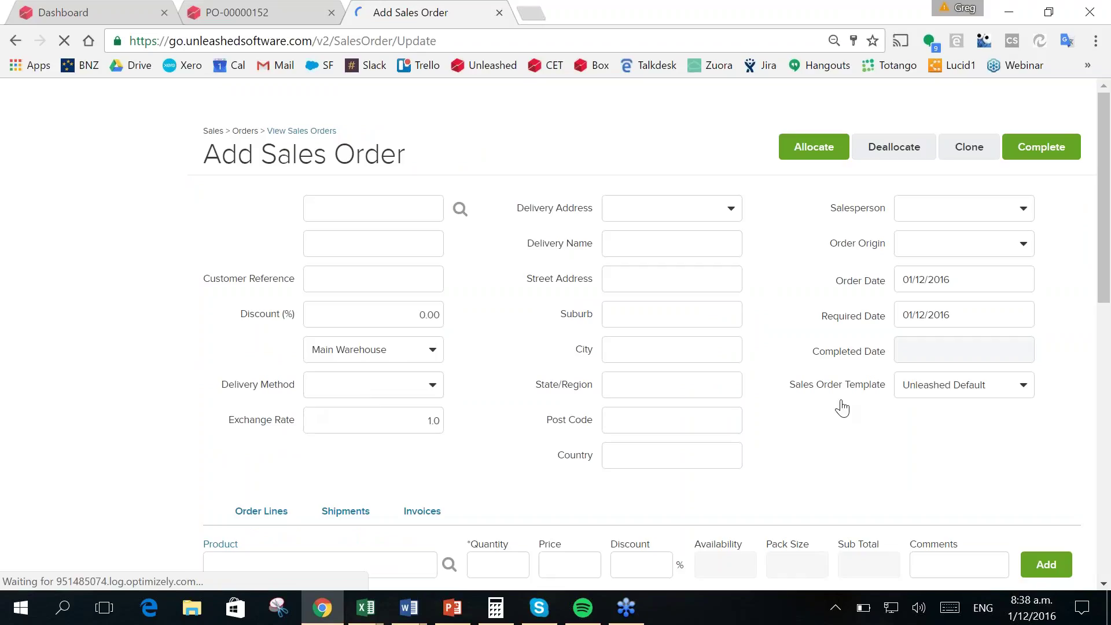
- Assign customer code ACE001 to the new sales order
scroll(585, 287, "down", 3)
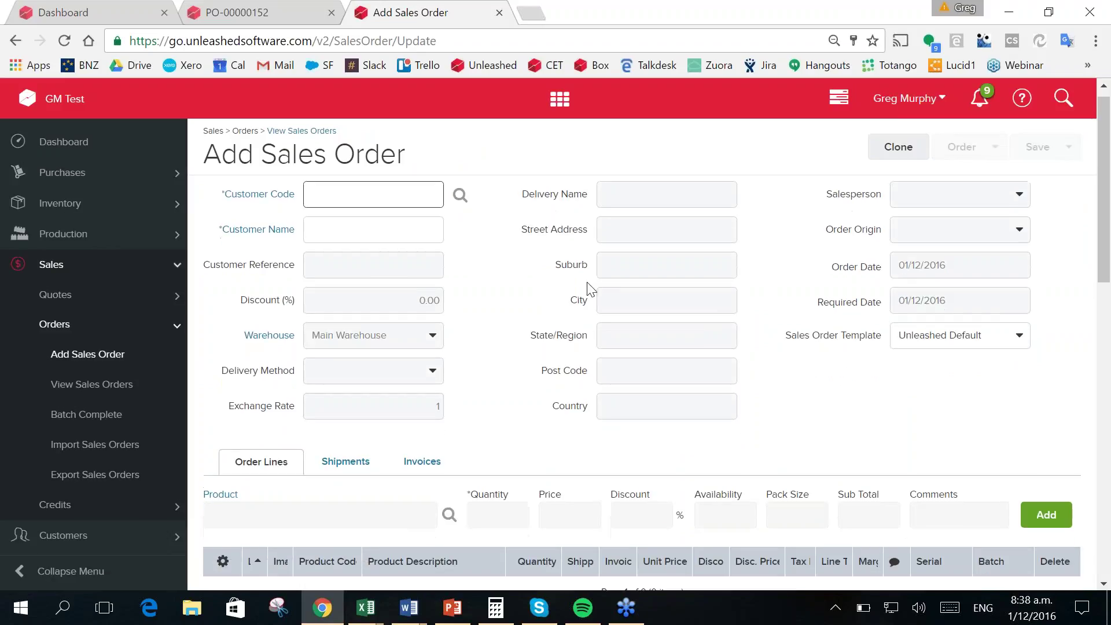
scroll(435, 299, "up", 3)
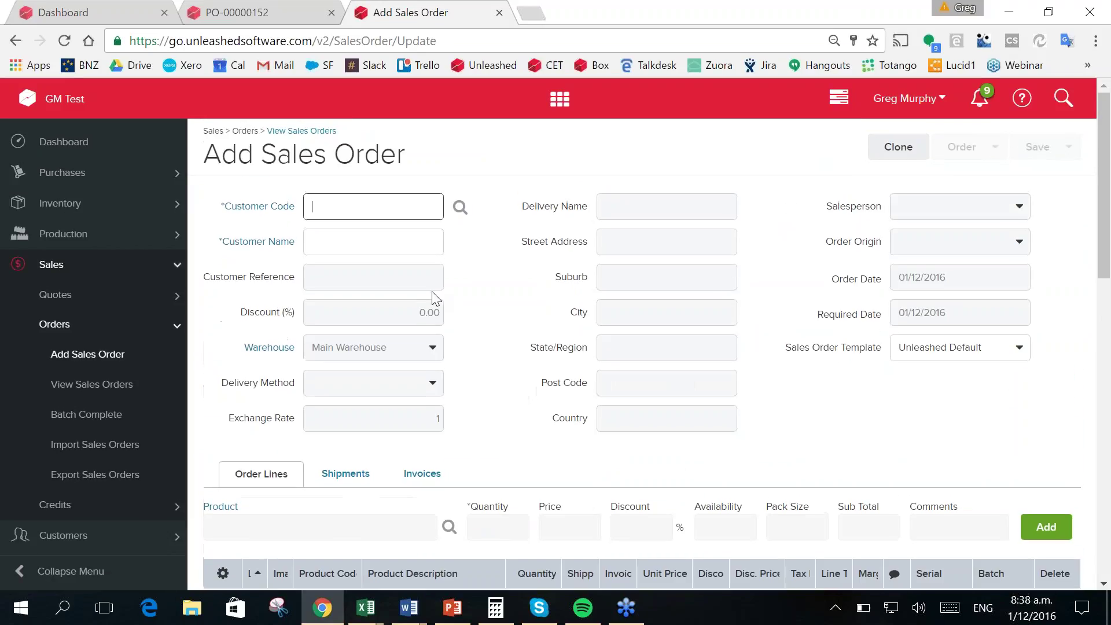
type("a")
key("BackSpace")
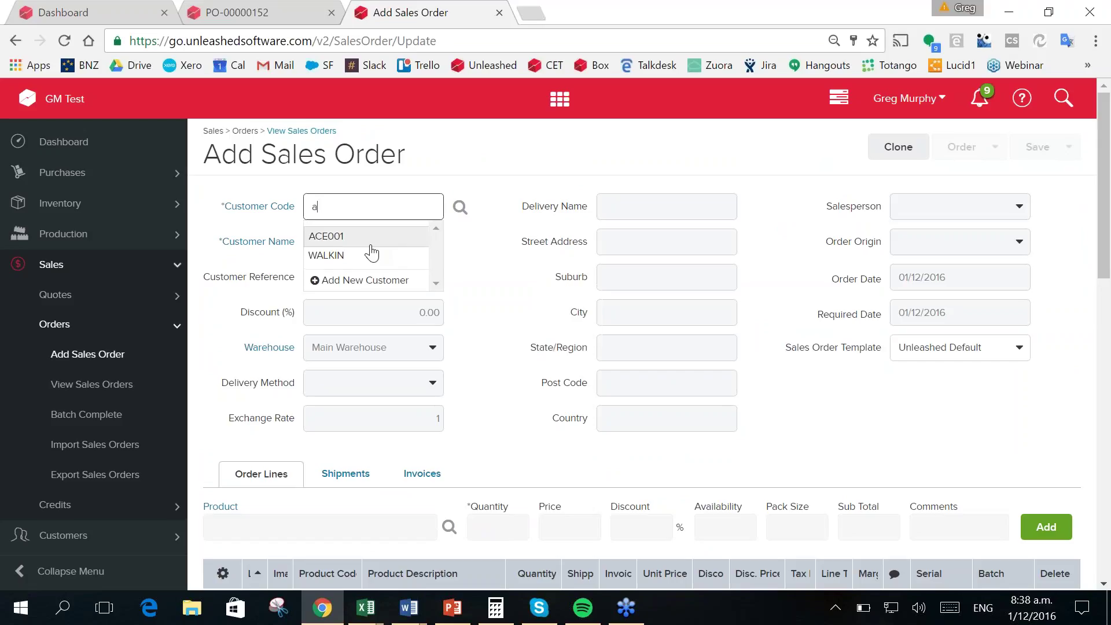
key("Return")
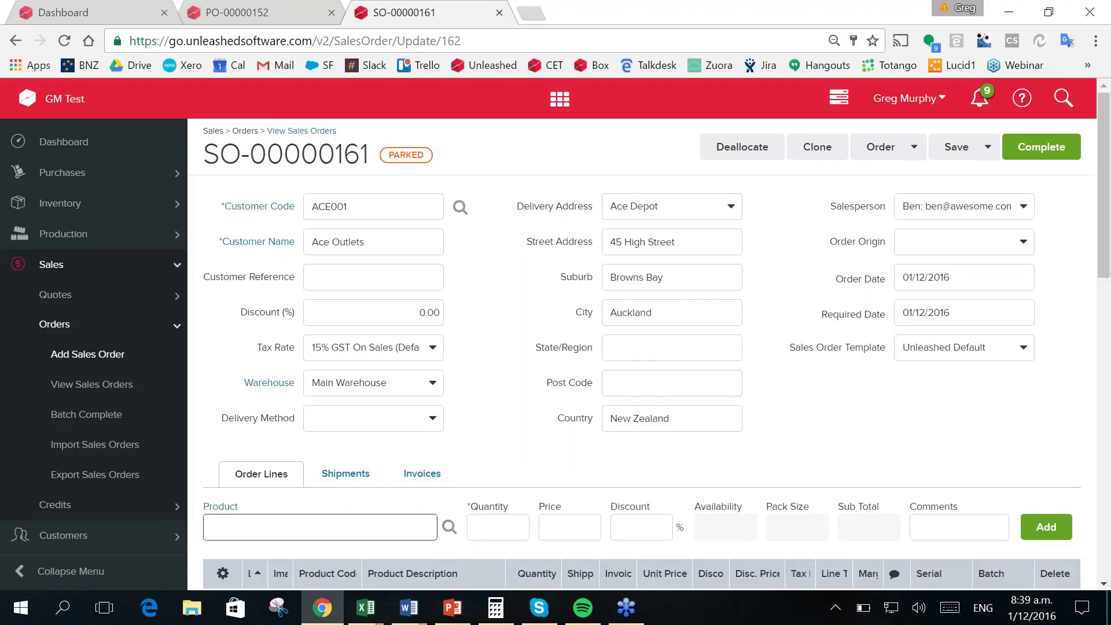
- Enter the customer's purchase order number as the sales order's customer reference
left_click(336, 277)
type("PO")
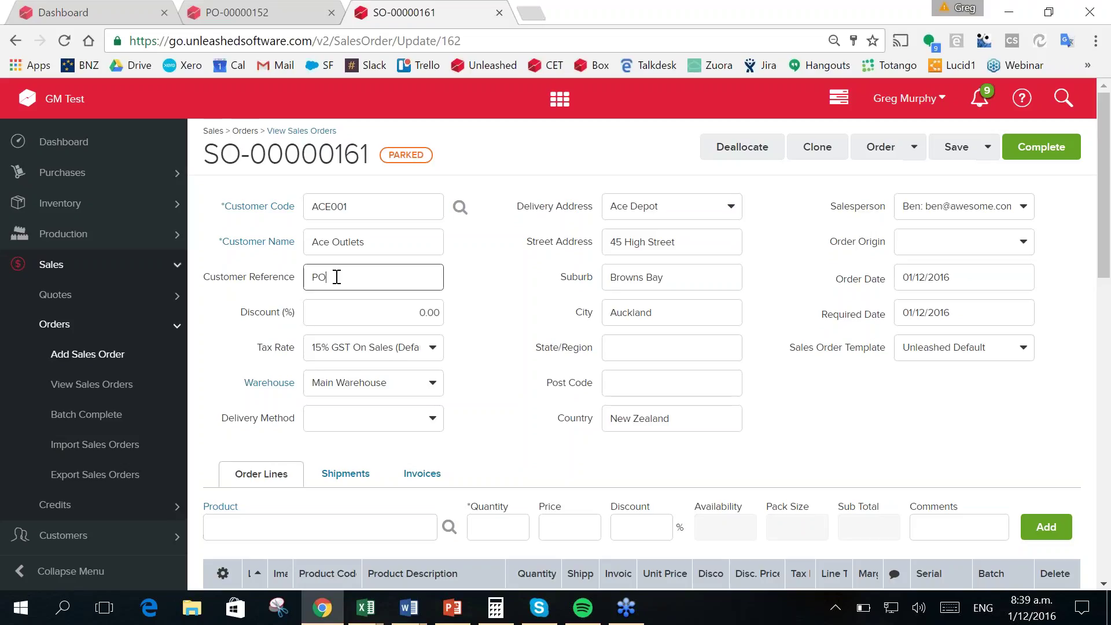
type("45546546")
- Set the sales order's delivery method to Courier and its delivery address to Ace Outlets
left_click(432, 418)
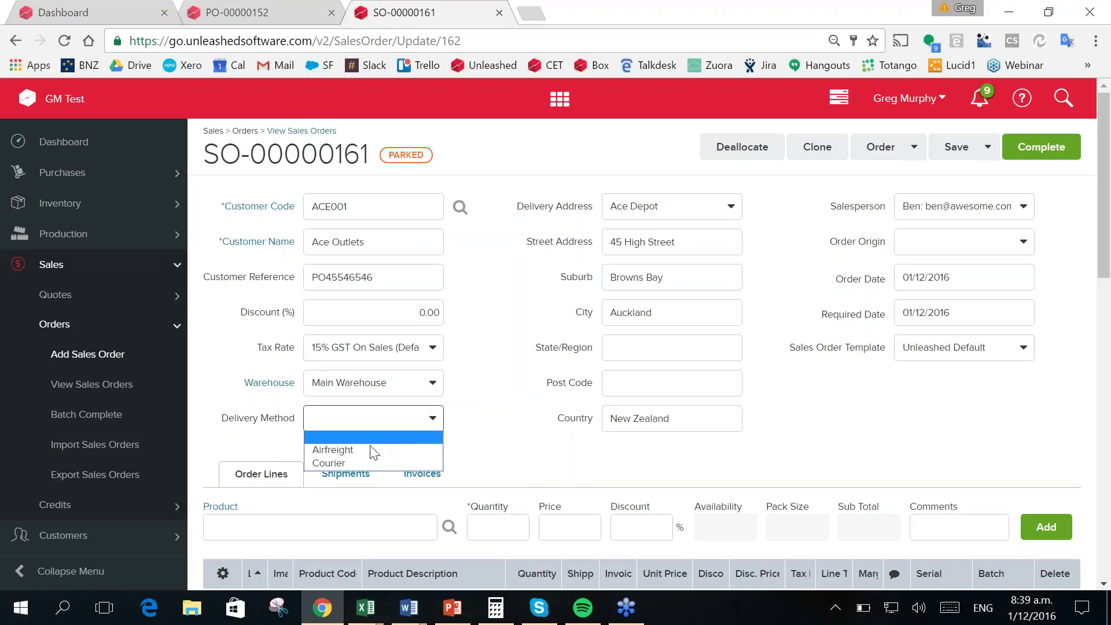
left_click(350, 462)
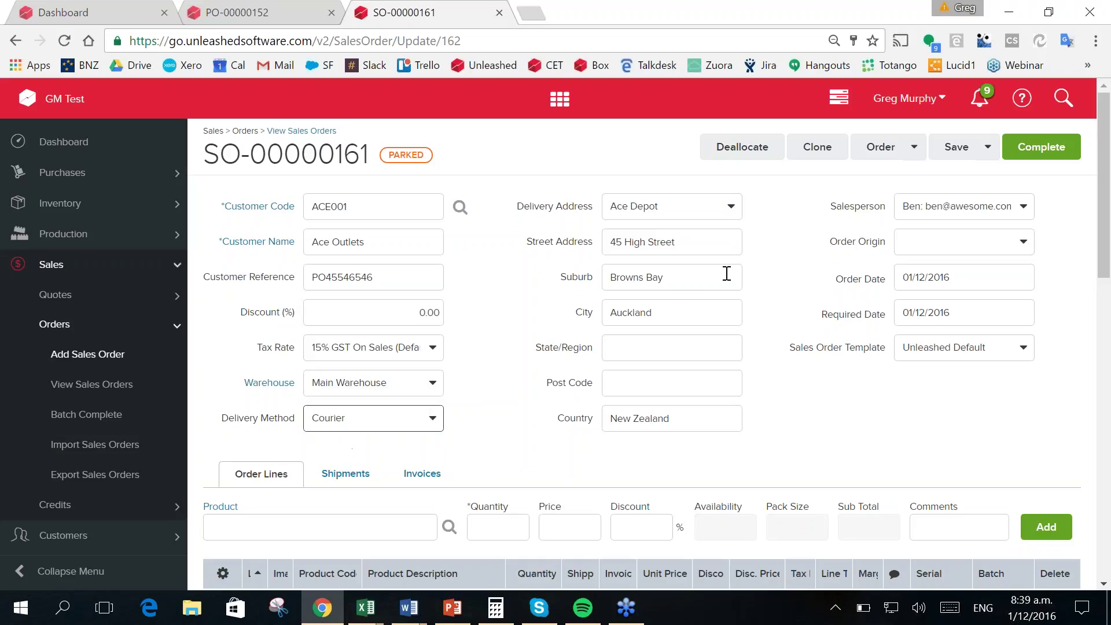
left_click(731, 212)
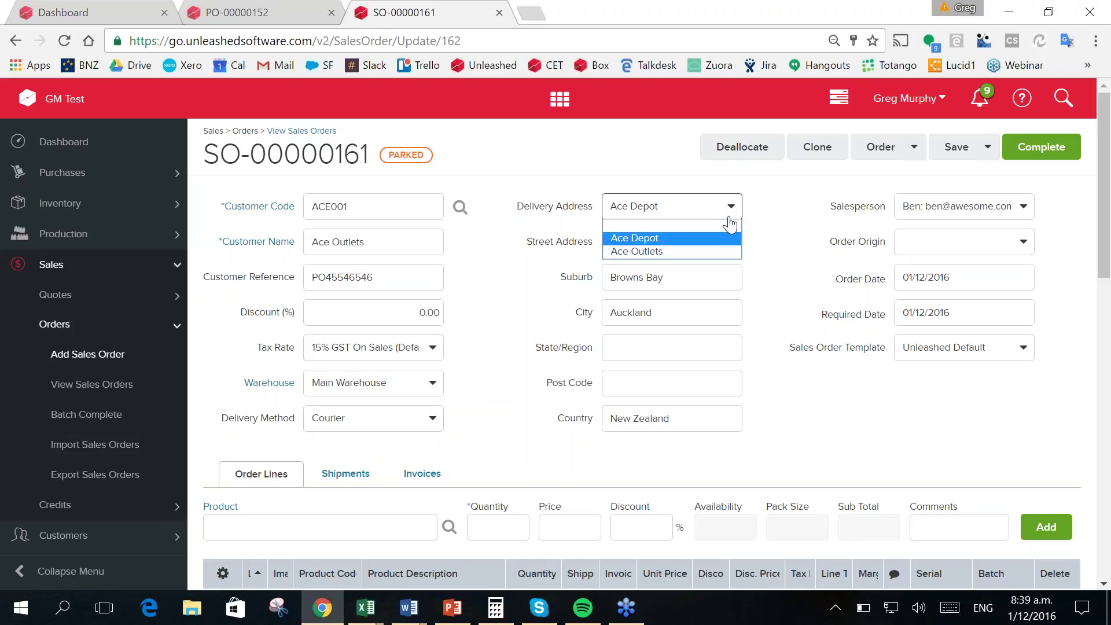
left_click(682, 250)
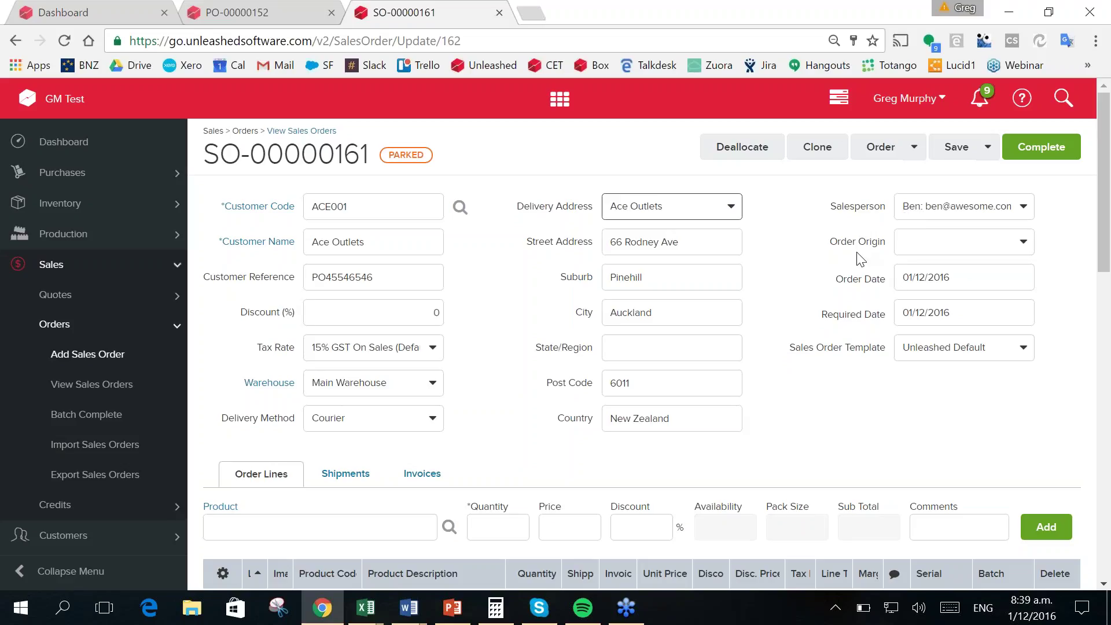
- Set the order origin to Radio and the required date to 02/12/2016
left_click(1023, 248)
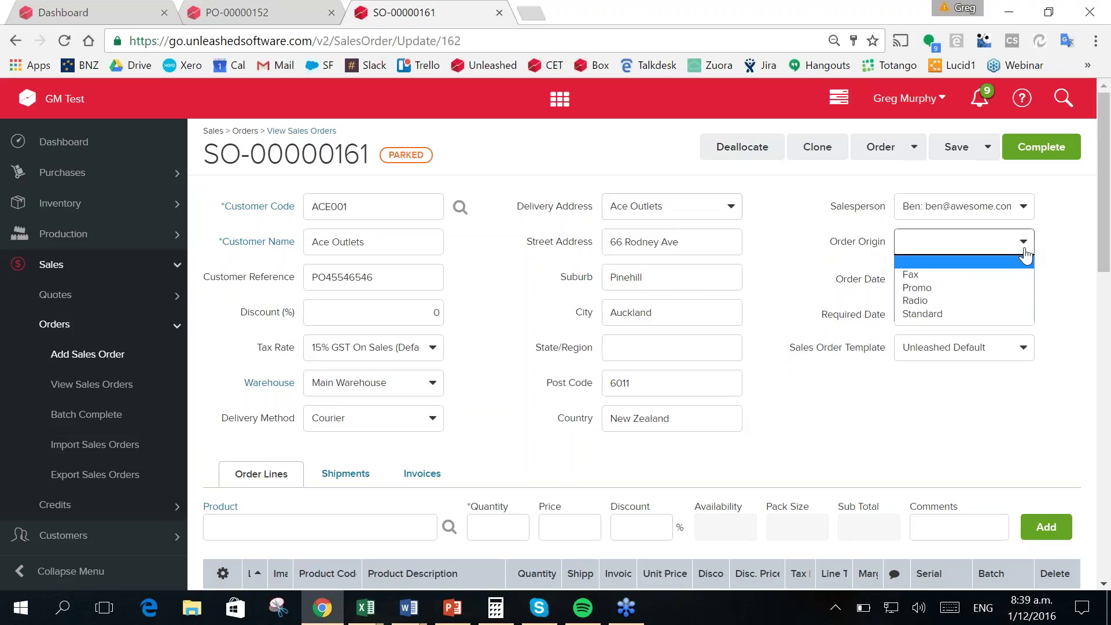
left_click(929, 303)
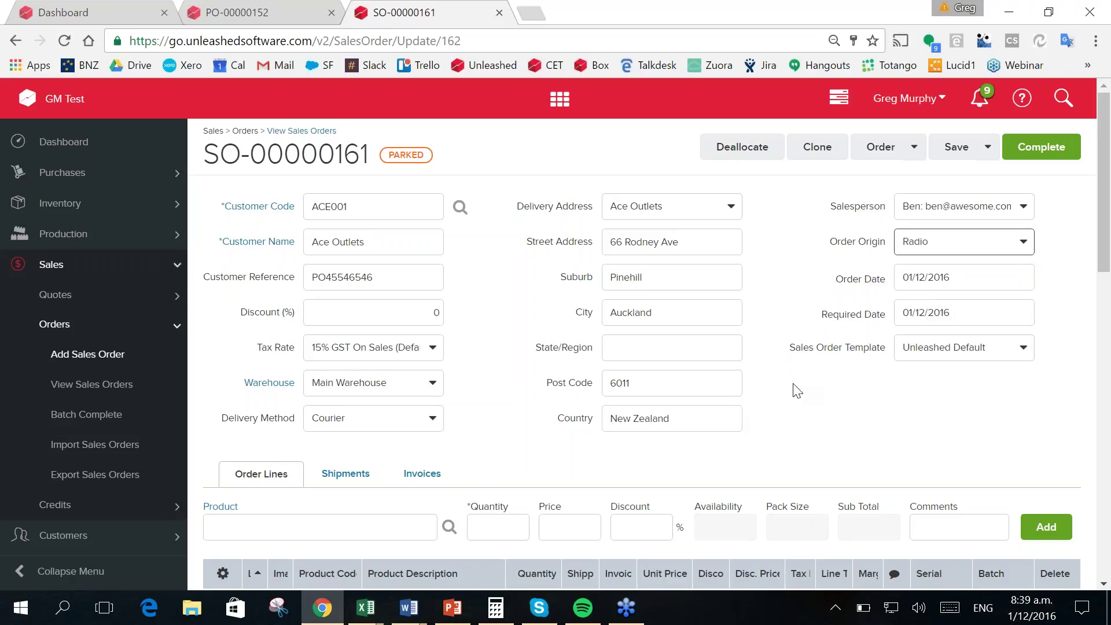
left_click(973, 312)
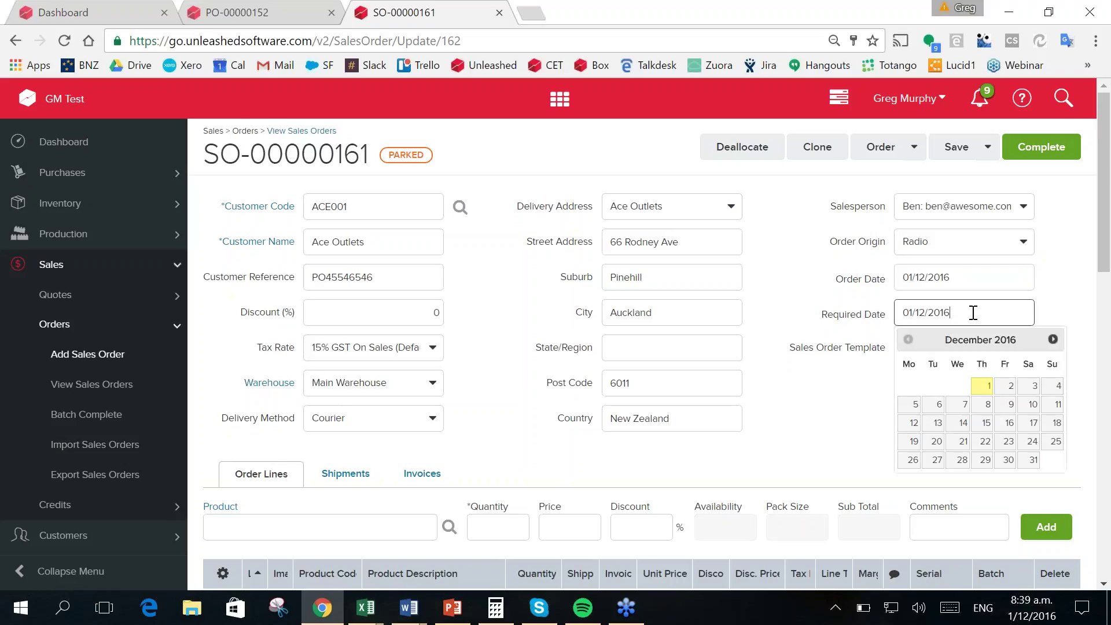
left_click(1009, 387)
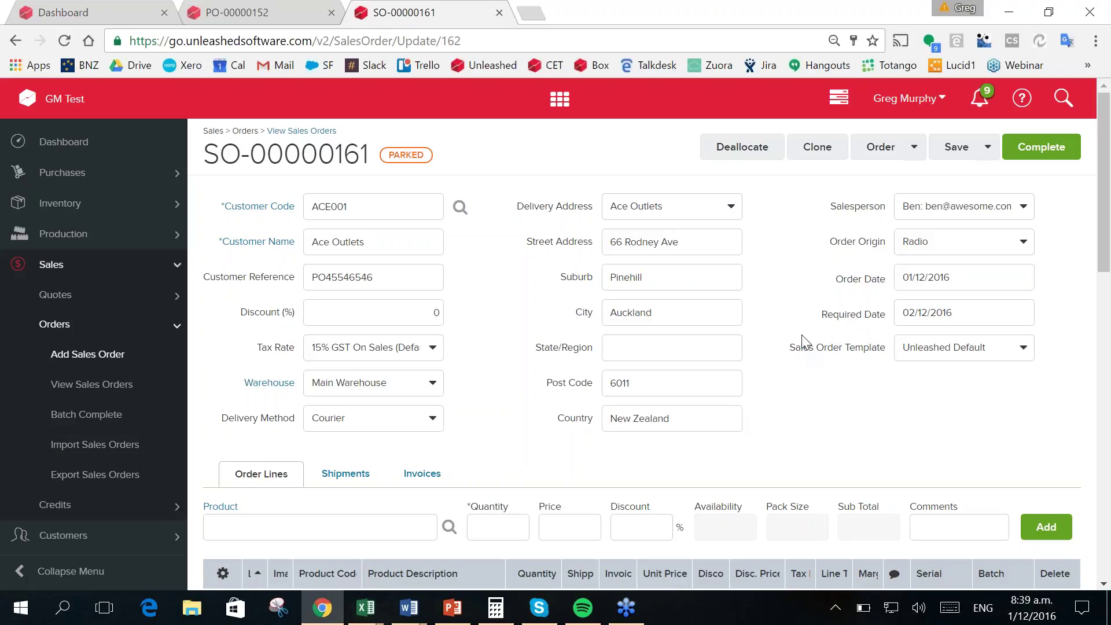
- Choose the ANIMAL Animal Shapes Box Set product for a new order line and enter a quantity of 11
scroll(801, 340, "down", 1)
left_click(276, 438)
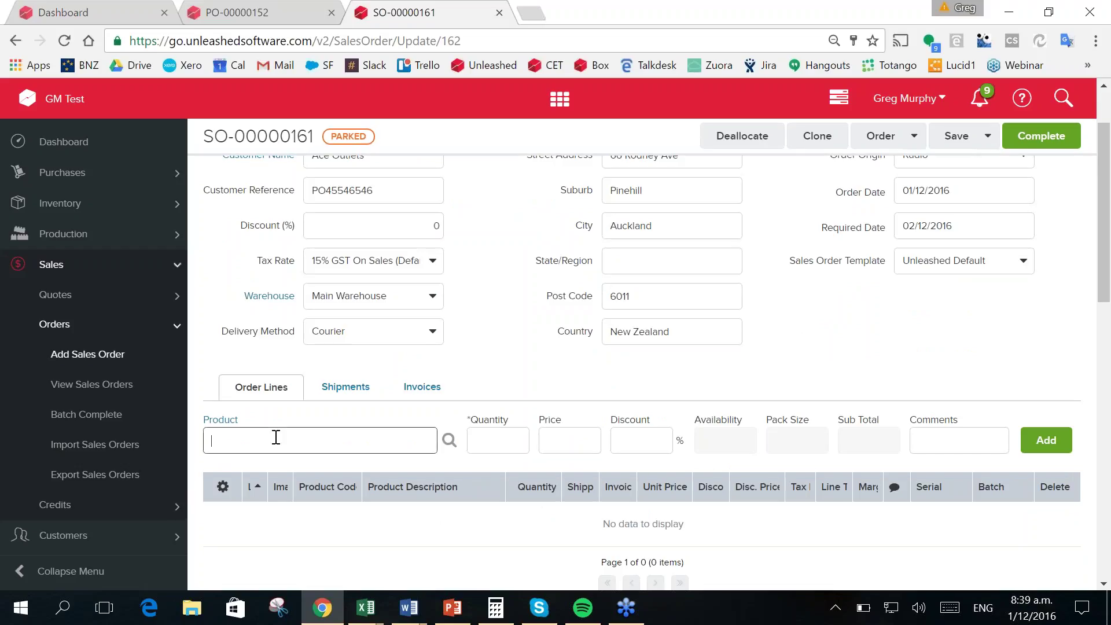
type("a")
left_click(305, 479)
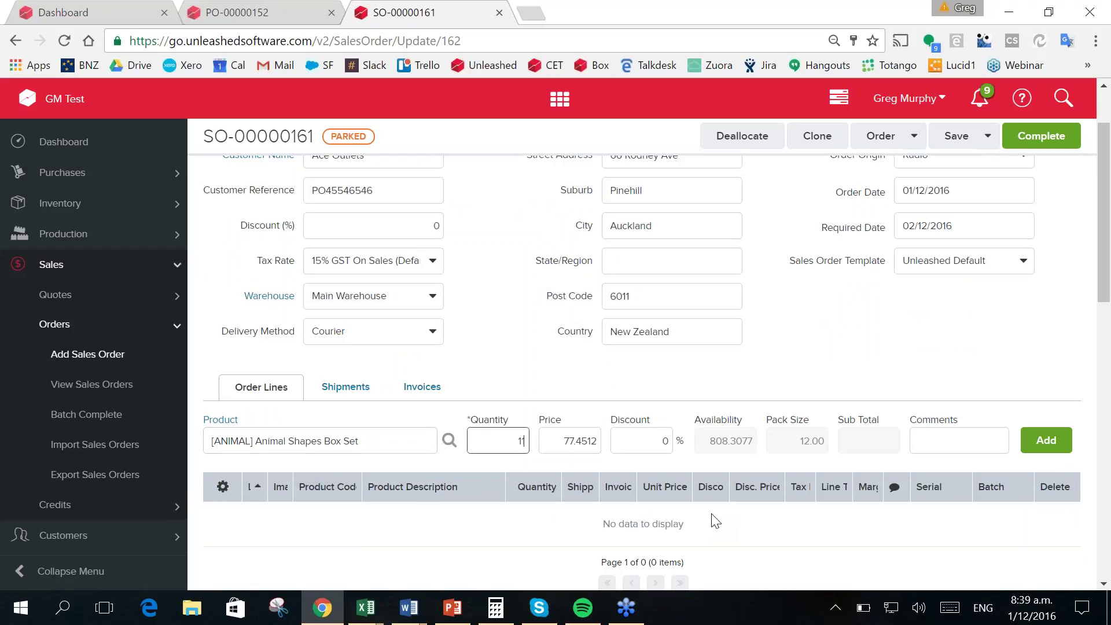
type("11")
key("Tab")
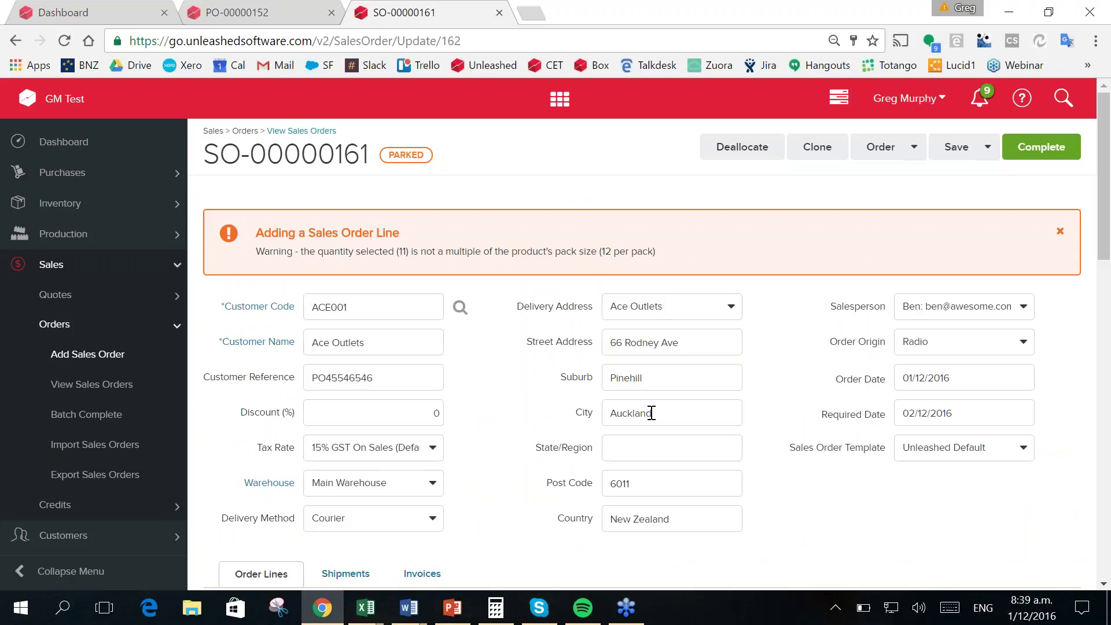
- Change the Animal Shapes Box Set quantity to 12 and add the line to the order
scroll(505, 541, "down", 1)
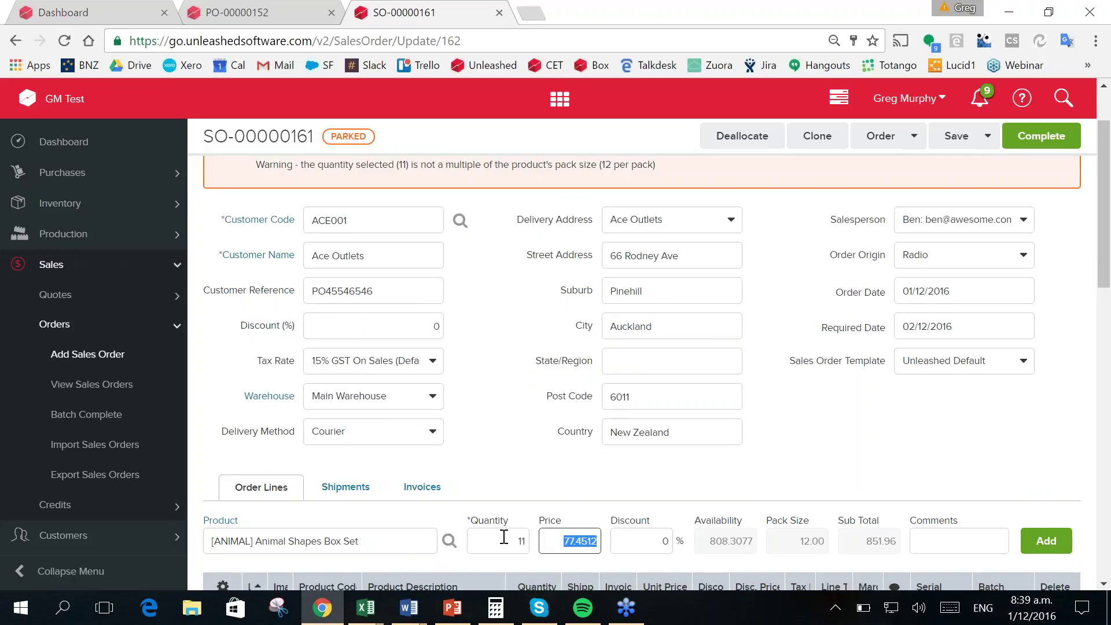
left_click(517, 541)
key("BackSpace")
type("2")
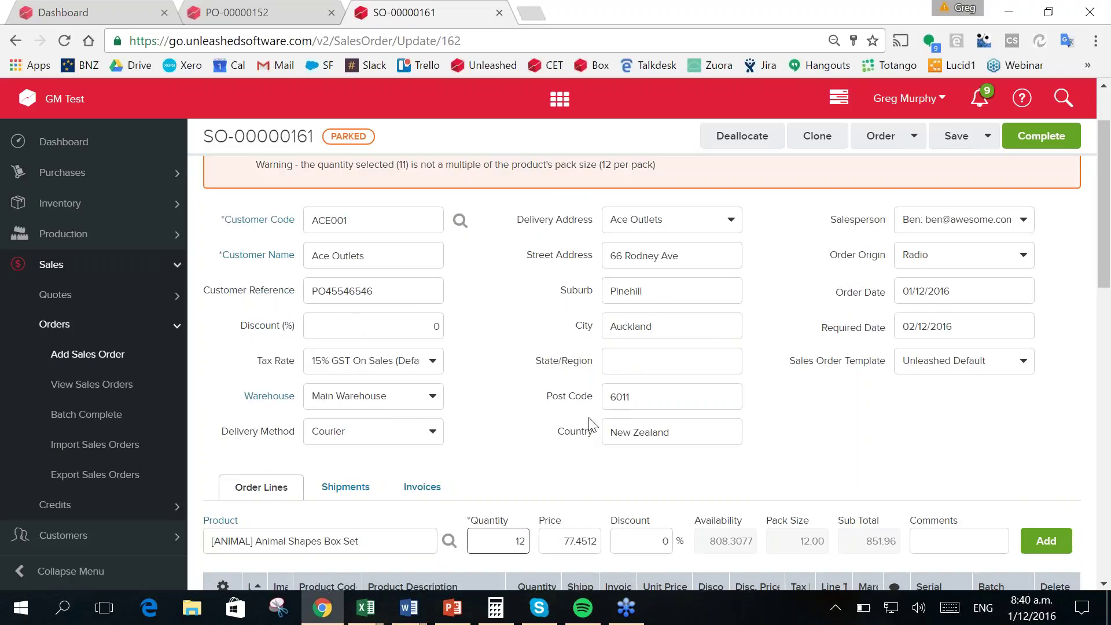
key("Tab")
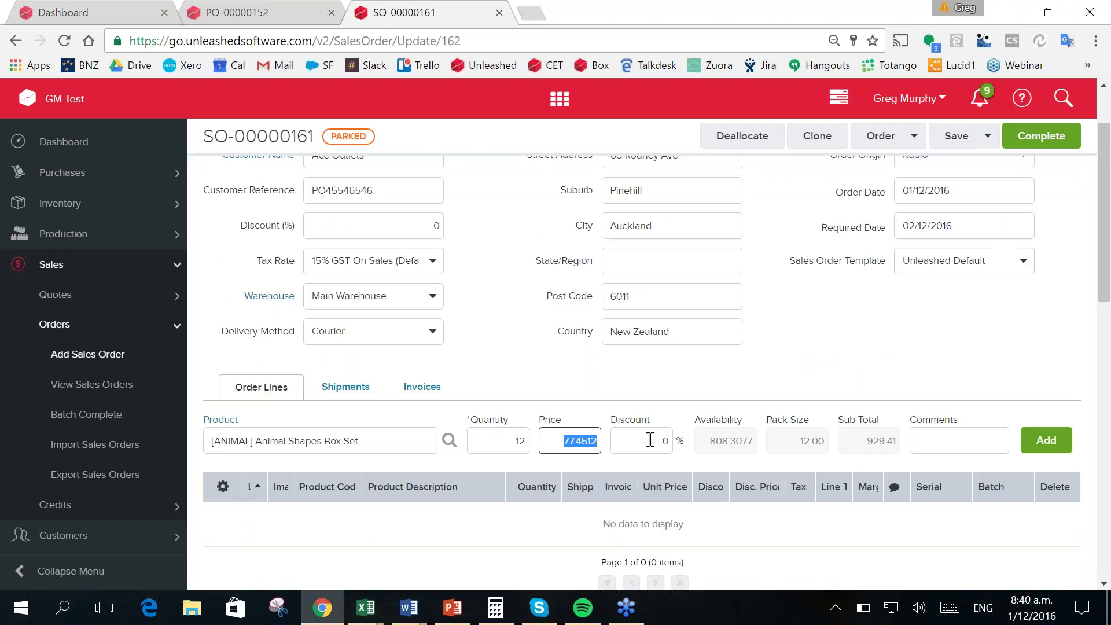
left_click(1043, 441)
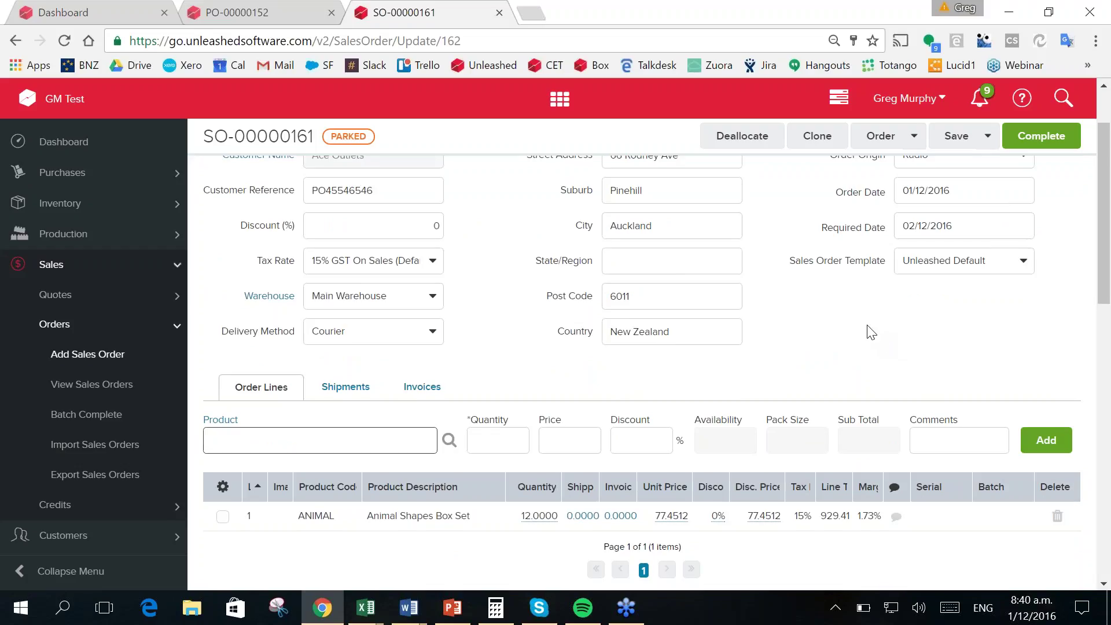
- Check the order totals and add a charge named My time priced at 100 to sales account 260, Other Revenue
scroll(871, 333, "down", 10)
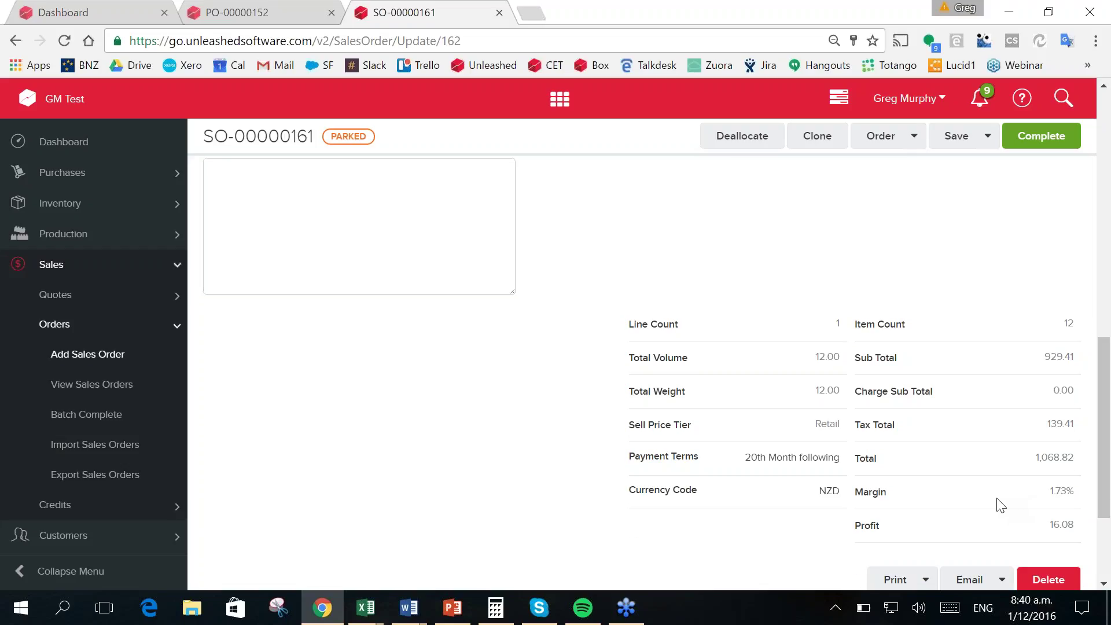
scroll(1001, 506, "up", 6)
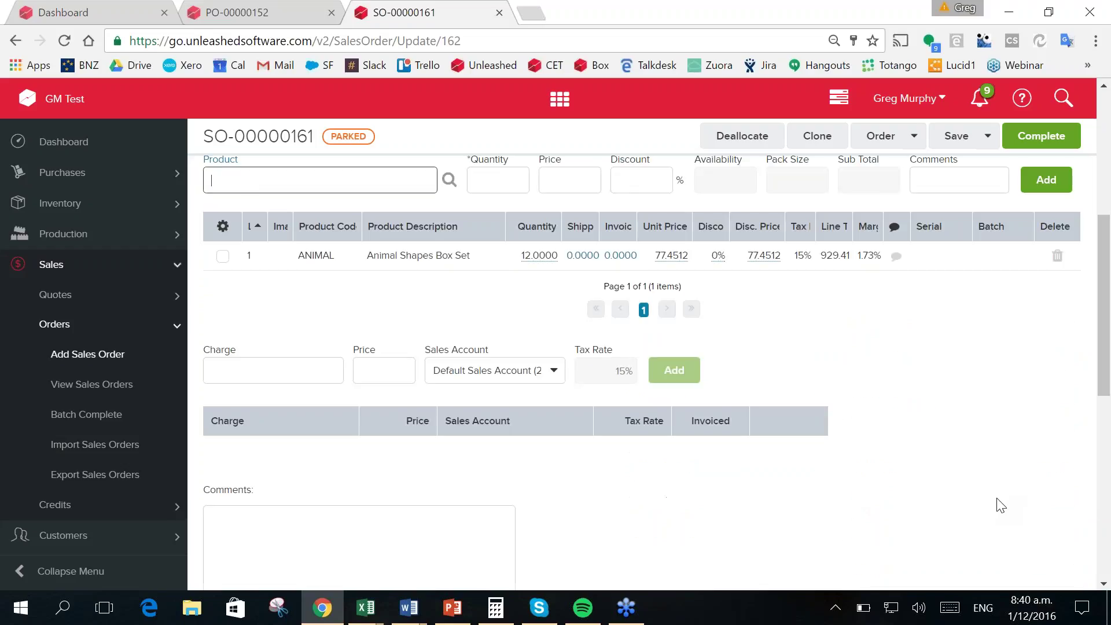
left_click(248, 372)
type("My tim")
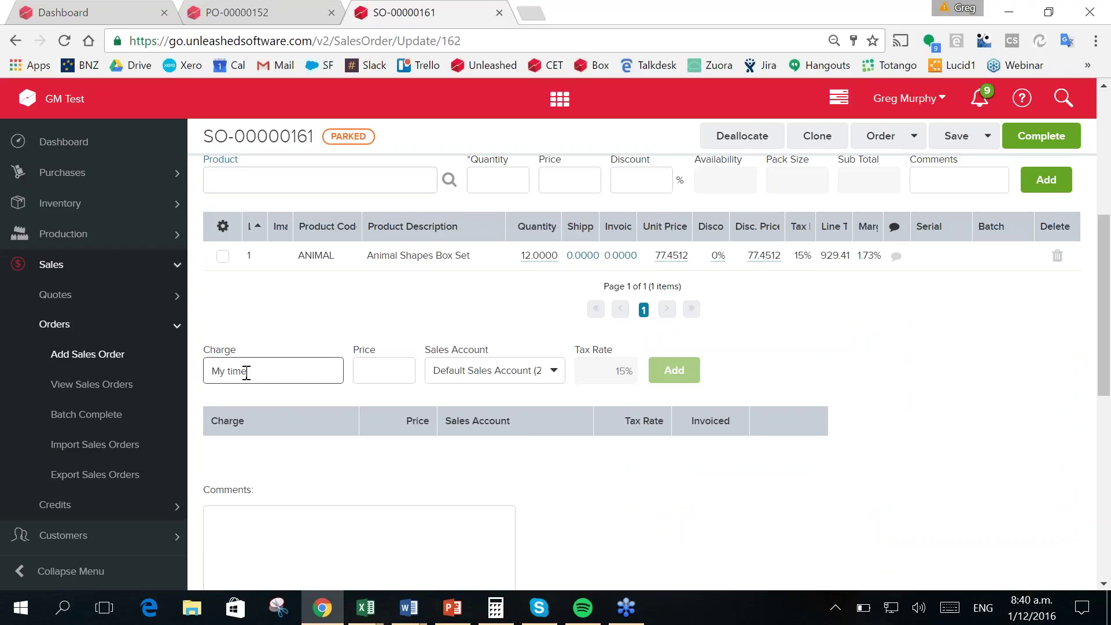
type("e")
left_click(403, 368)
type("100")
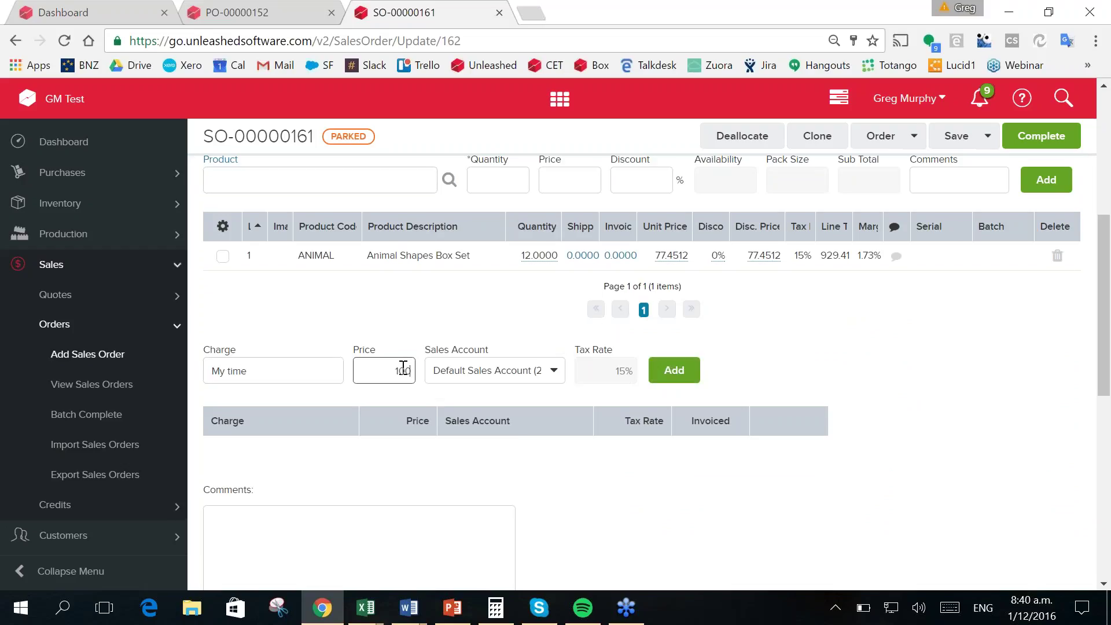
left_click(553, 372)
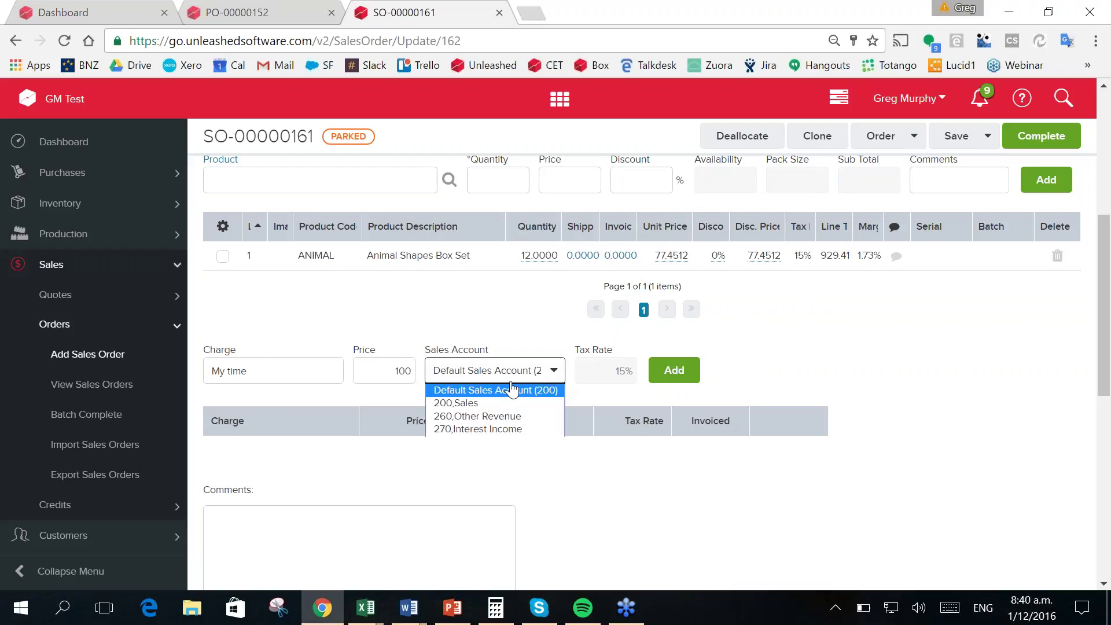
left_click(505, 418)
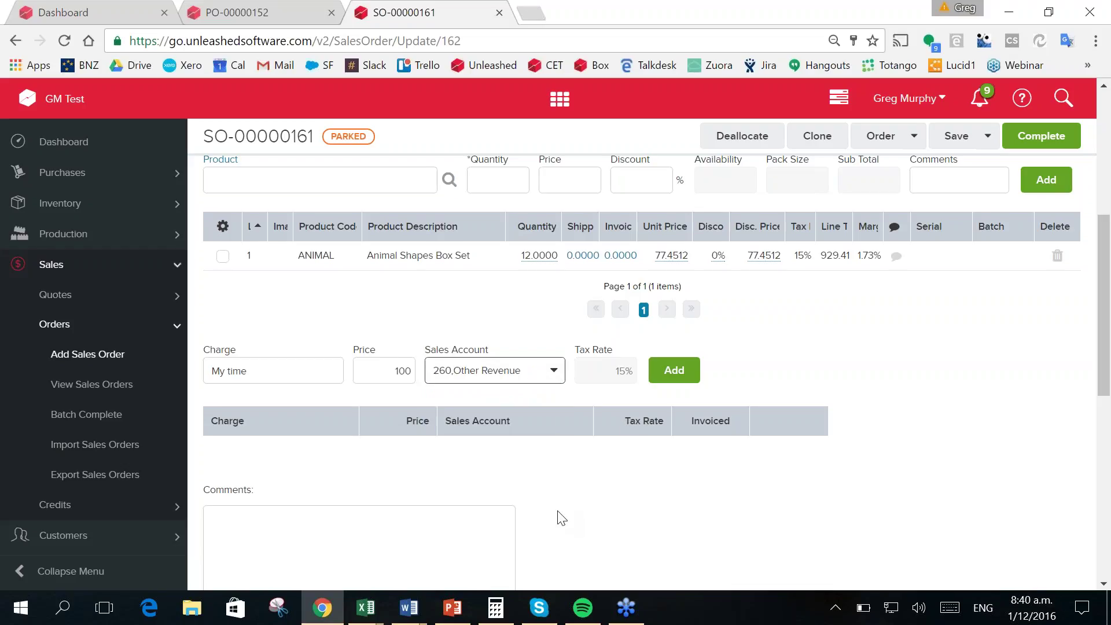
left_click(676, 379)
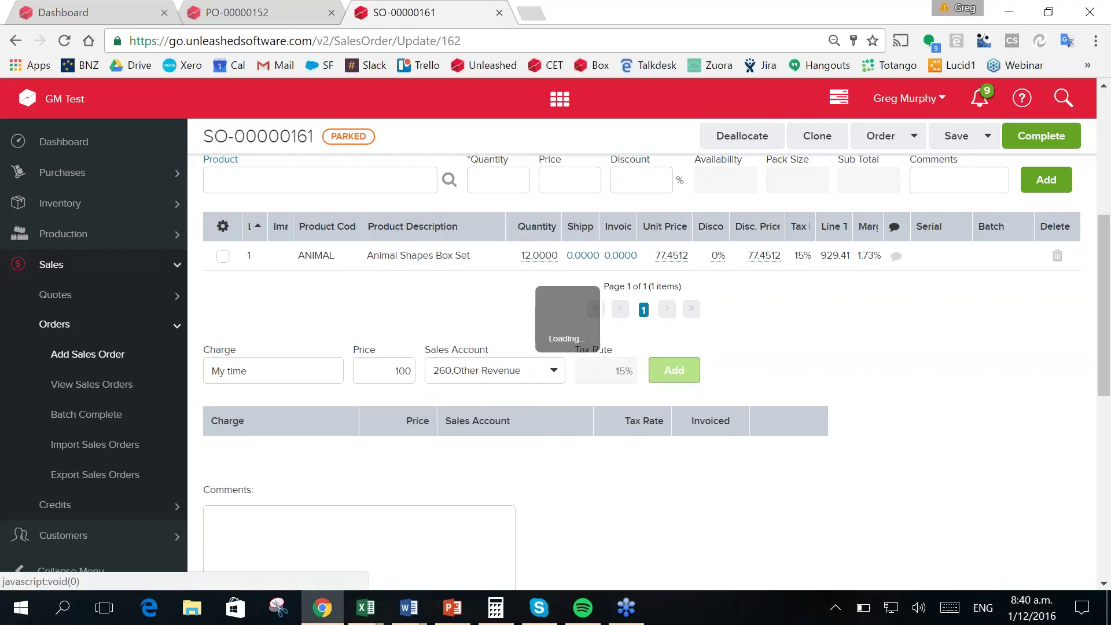
- Complete the Ace Outlets sales order and check the shipped and invoiced quantities on its order line
scroll(570, 507, "up", 6)
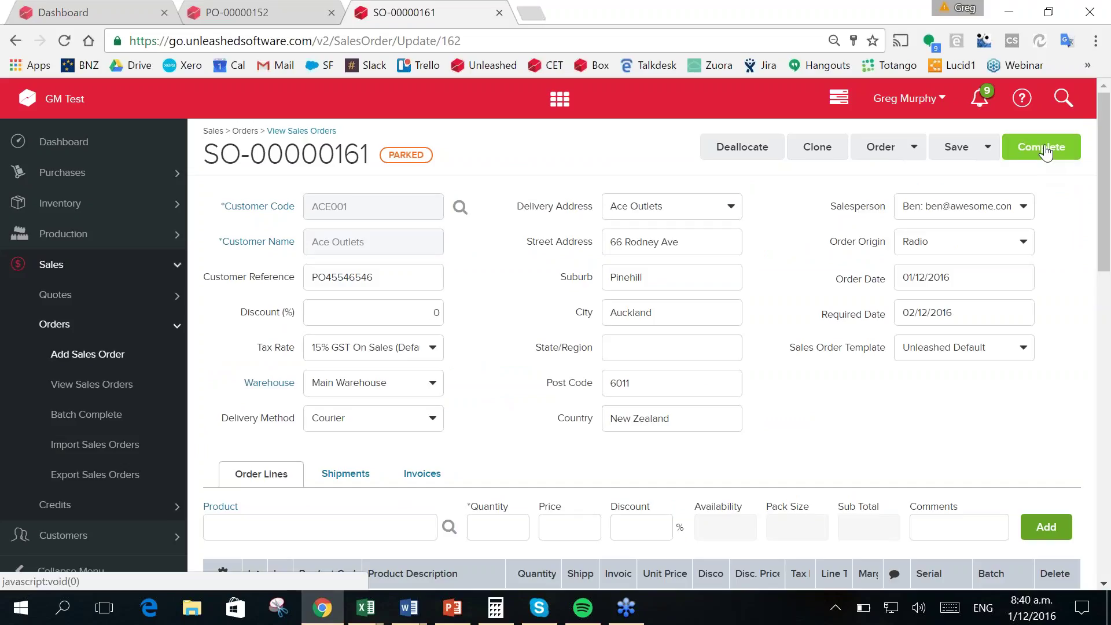
left_click(915, 147)
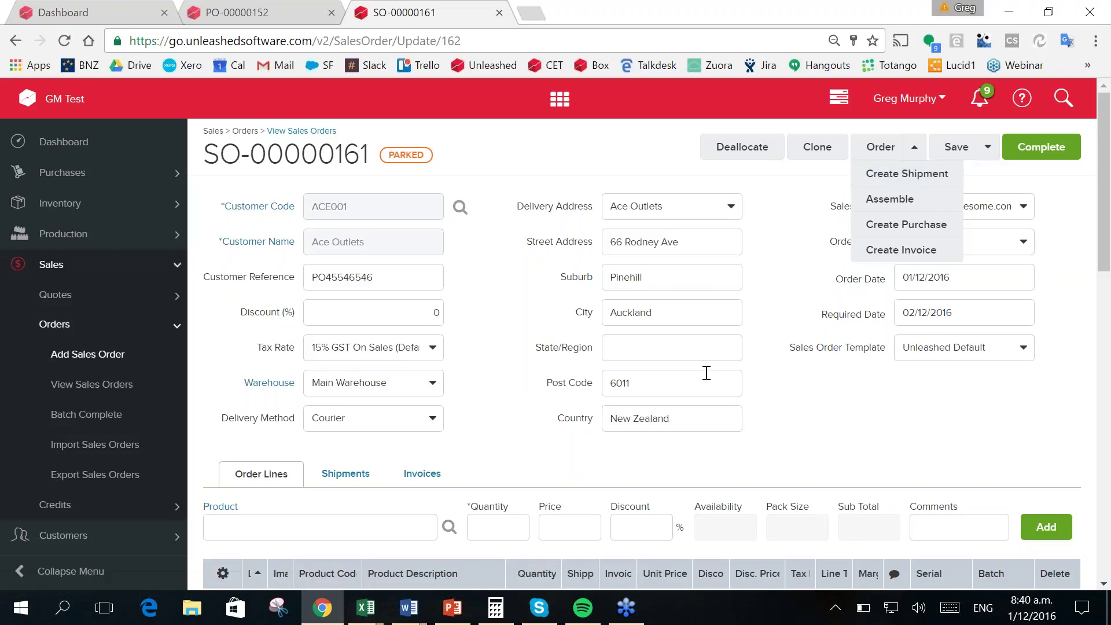
left_click(910, 229)
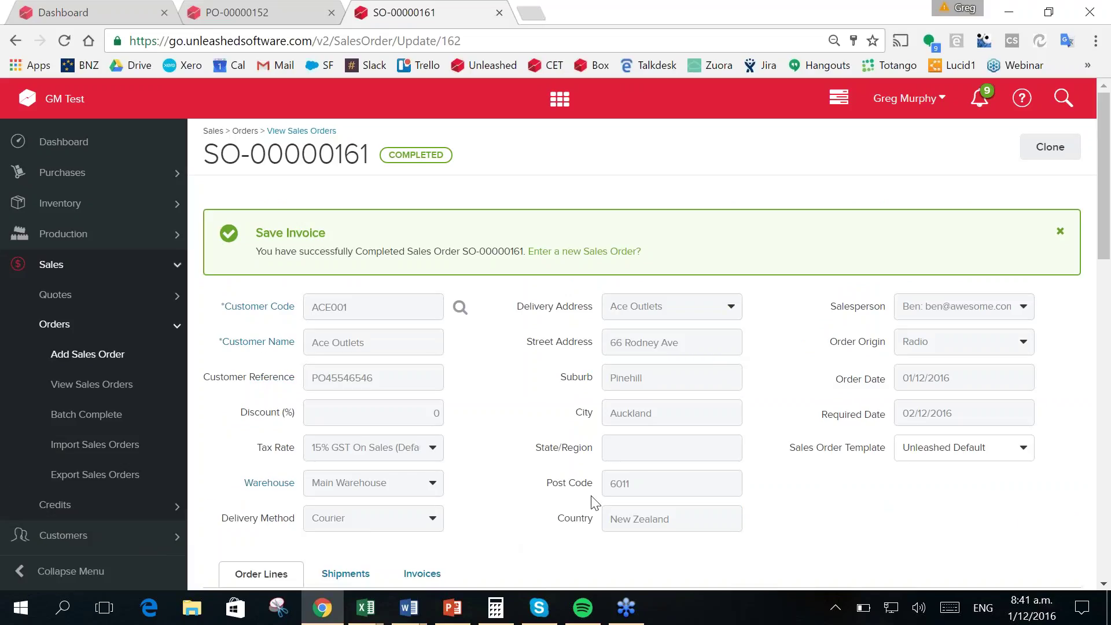
scroll(862, 366, "down", 5)
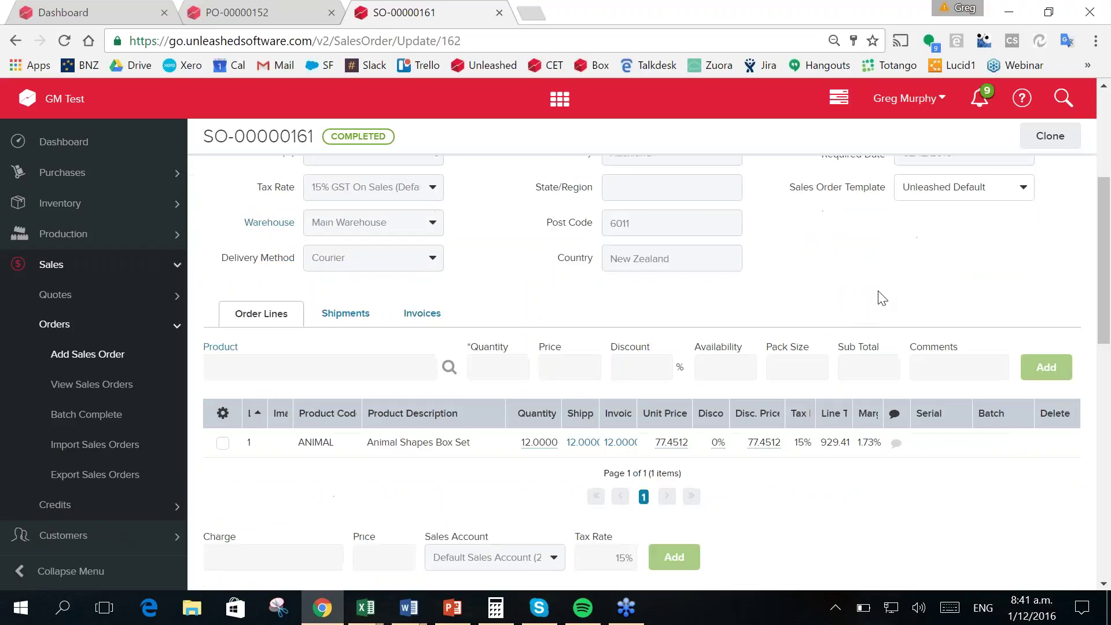
scroll(735, 412, "up", 5)
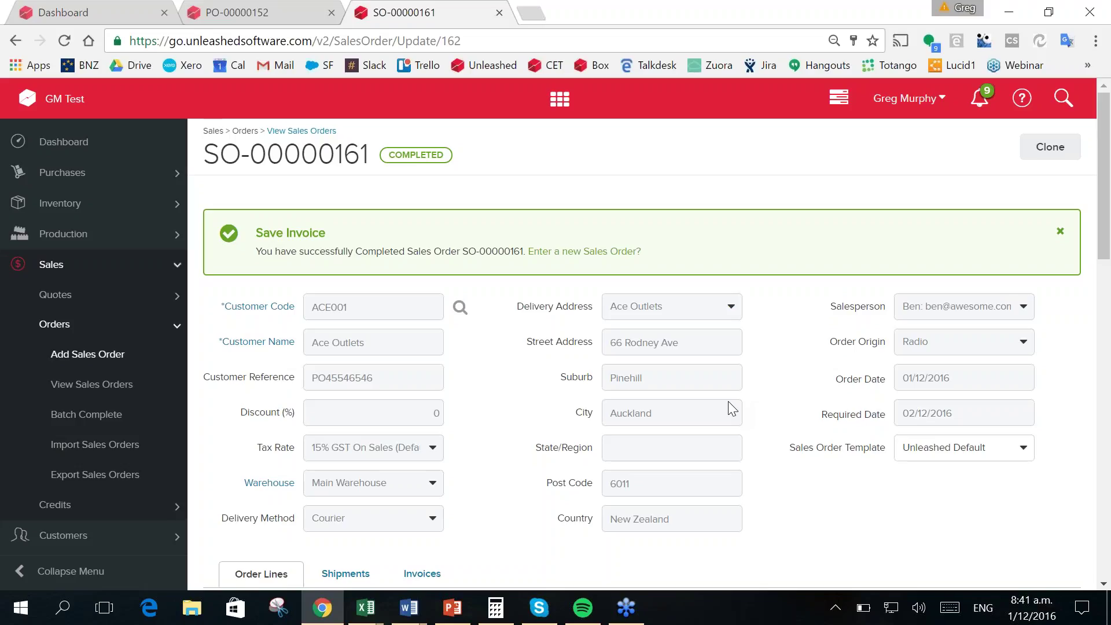
- Switch to PowerPoint to view the "What does Unleashed do?" slide and return to the completed sales order
left_click(167, 329)
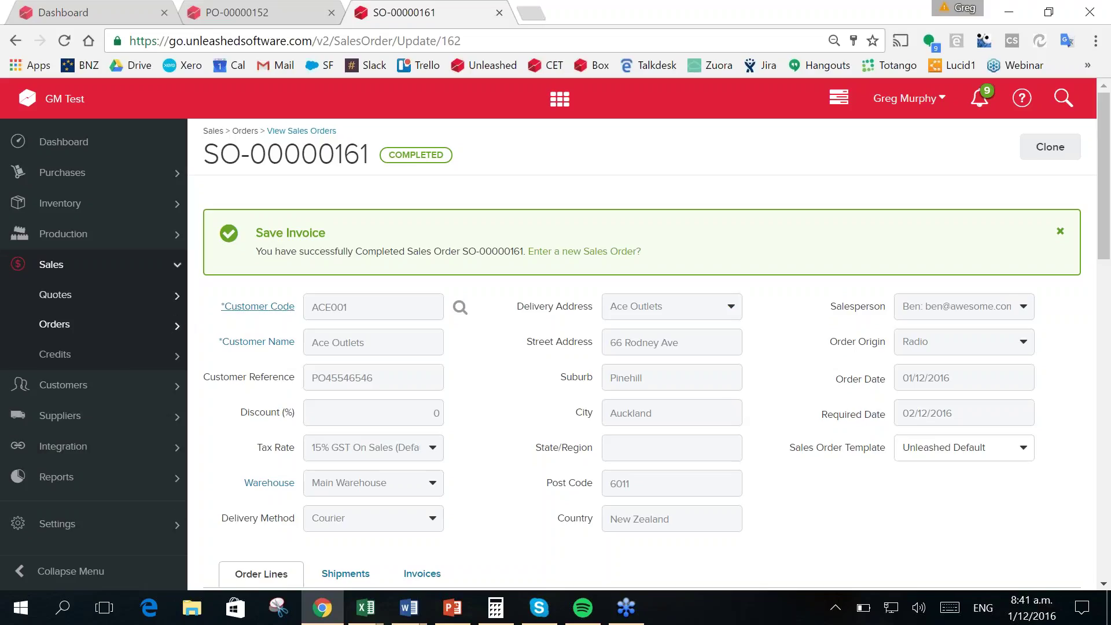
left_click(176, 265)
left_click(450, 617)
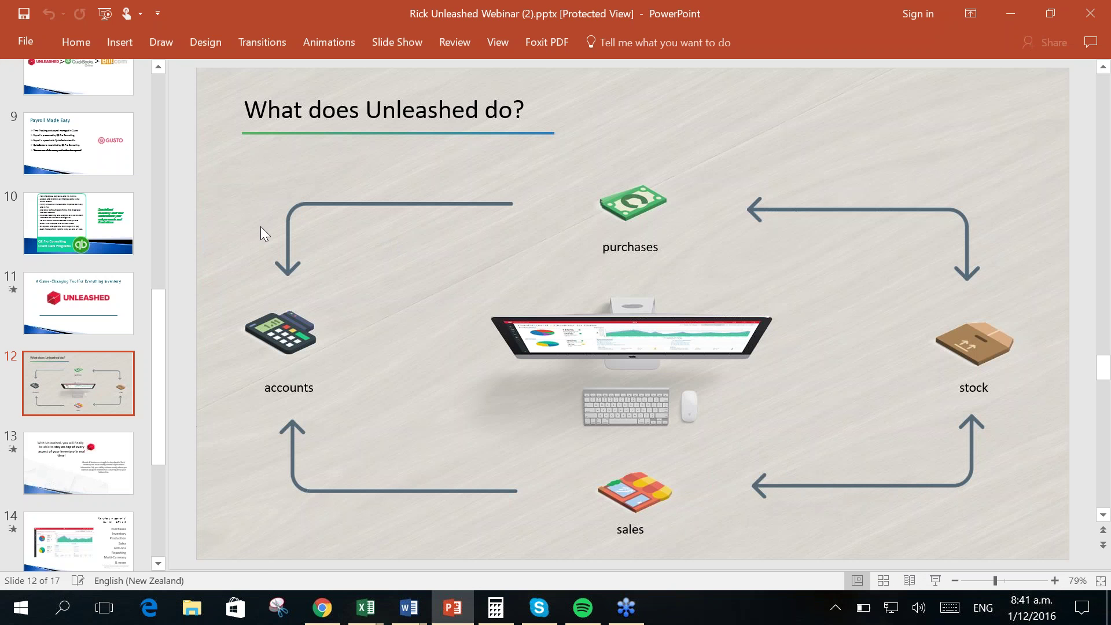
left_click(1009, 14)
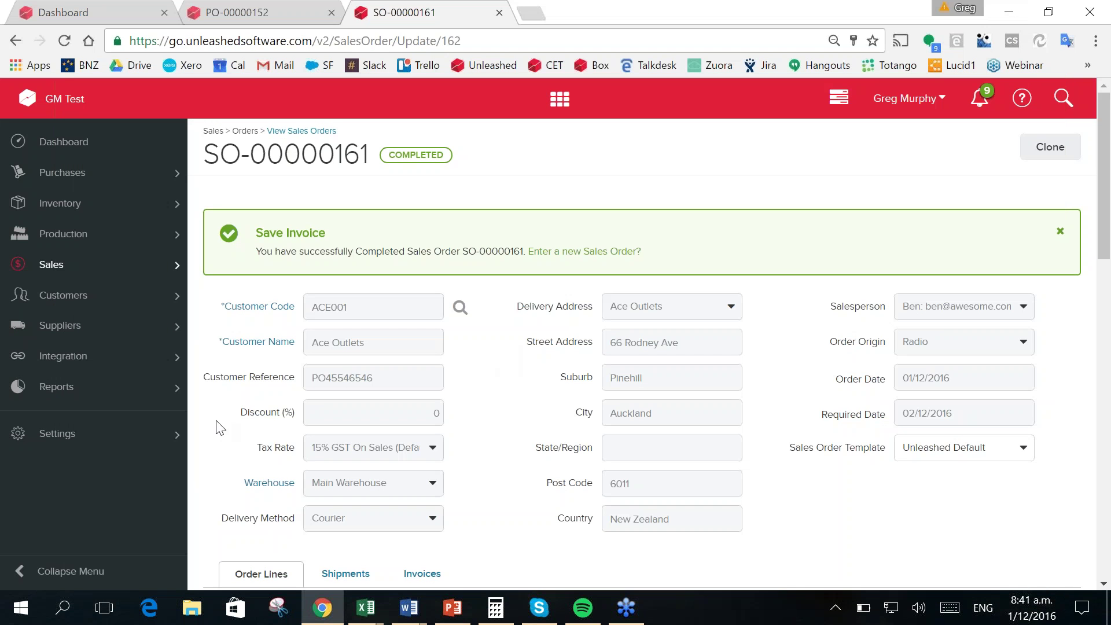
- Open the Margin Enquiry sales report in a separate browser tab and run it
left_click(110, 390)
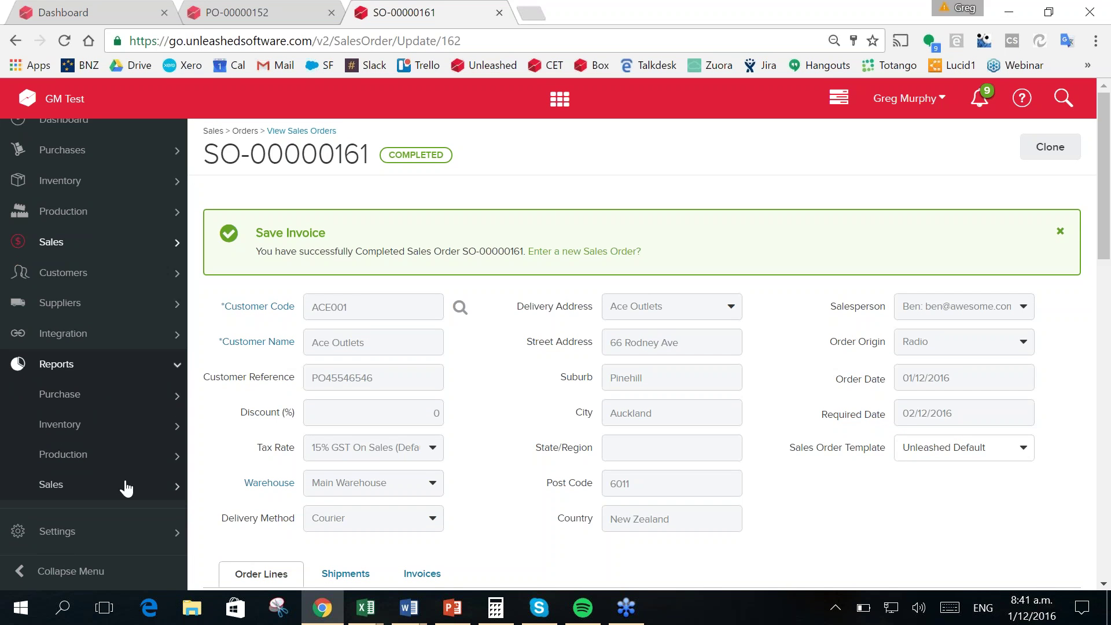
left_click(118, 490)
right_click(97, 376)
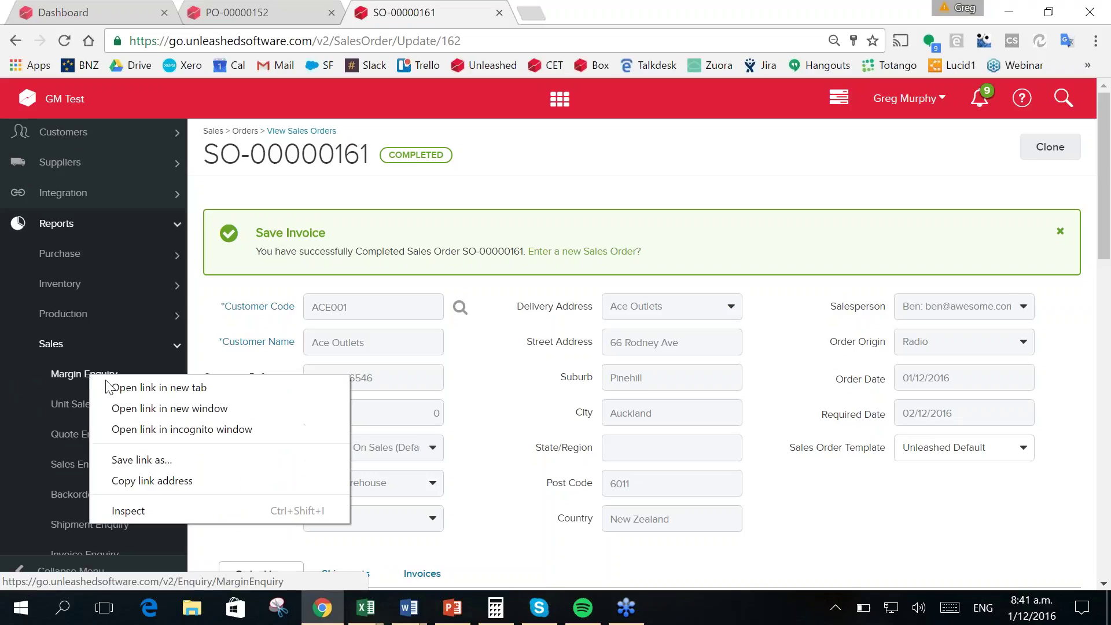
left_click(144, 386)
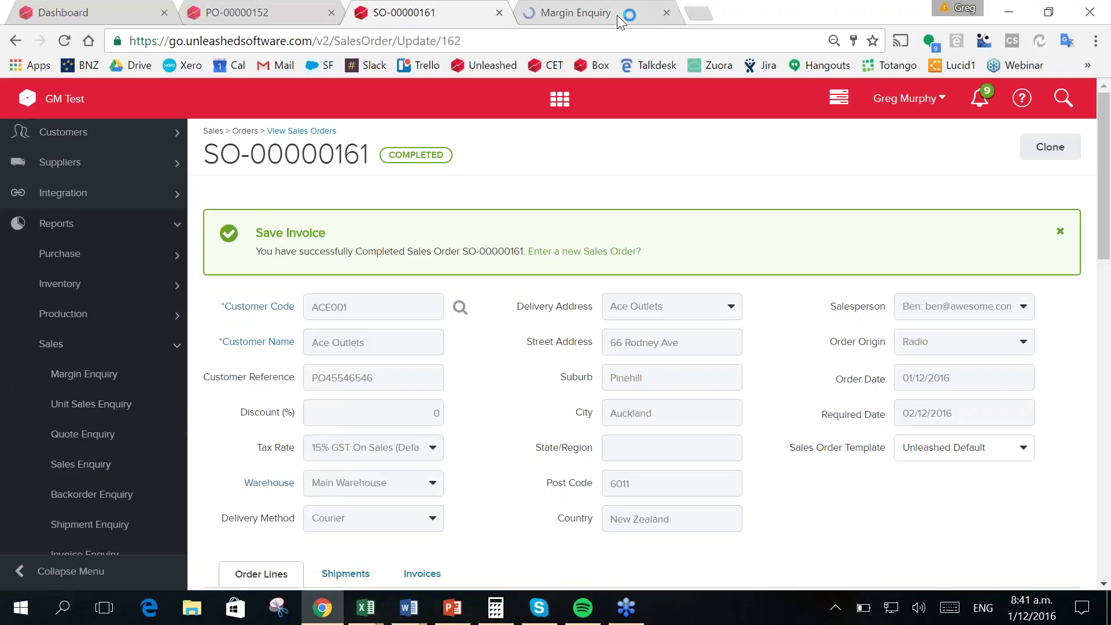
left_click(619, 14)
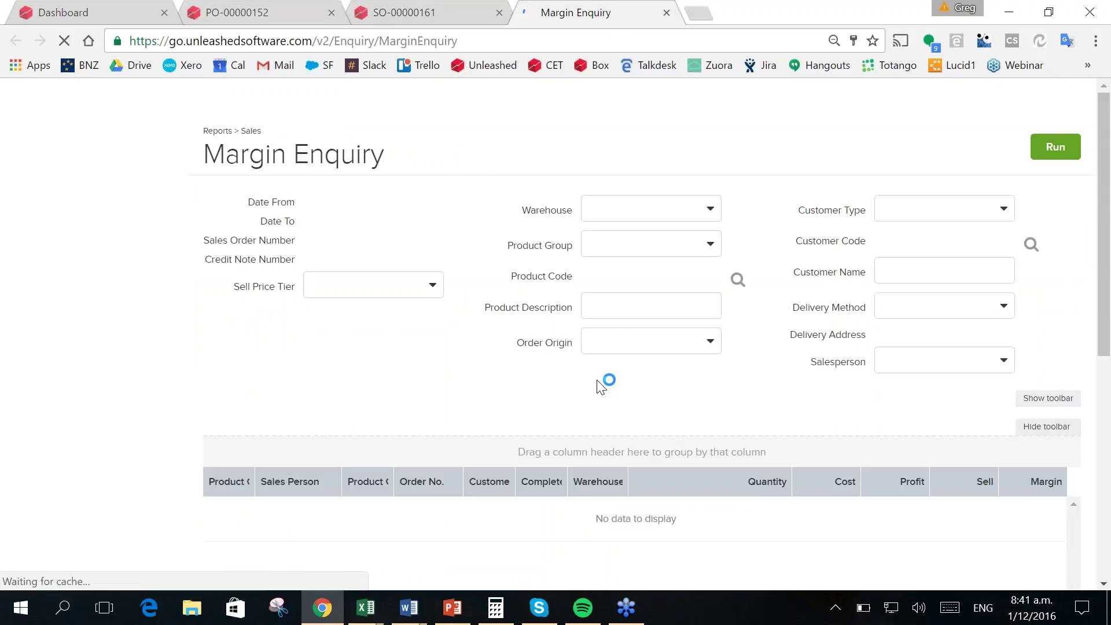
left_click(1055, 146)
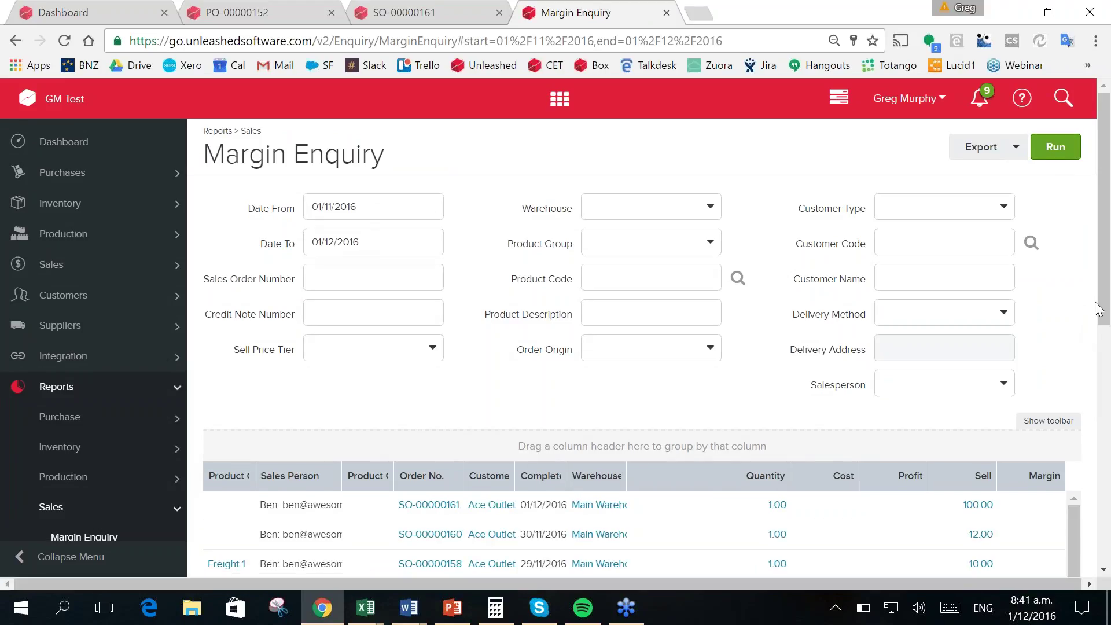
- Sort the Margin Enquiry results by margin from highest to lowest and review the cost, profit and margin of each order
scroll(1098, 308, "down", 8)
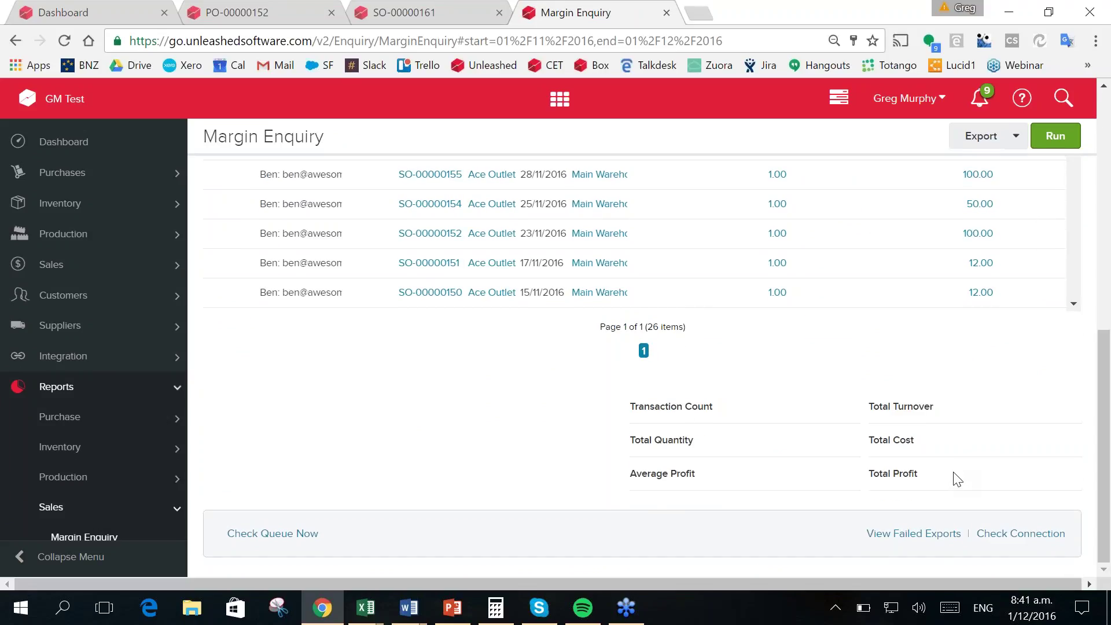
scroll(956, 479, "up", 8)
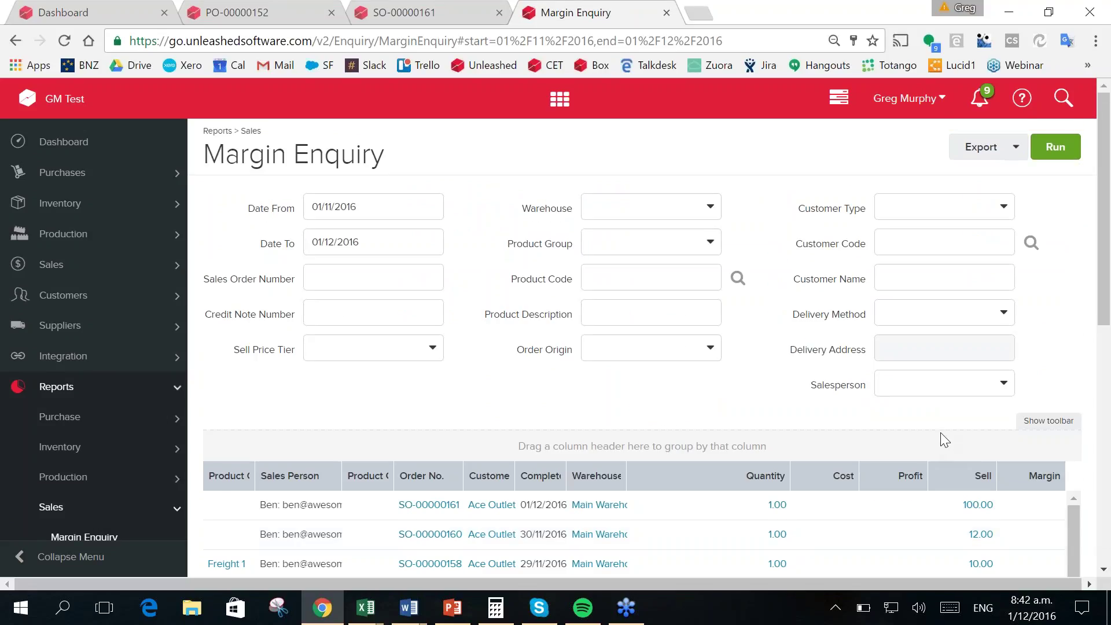
scroll(923, 428, "down", 8)
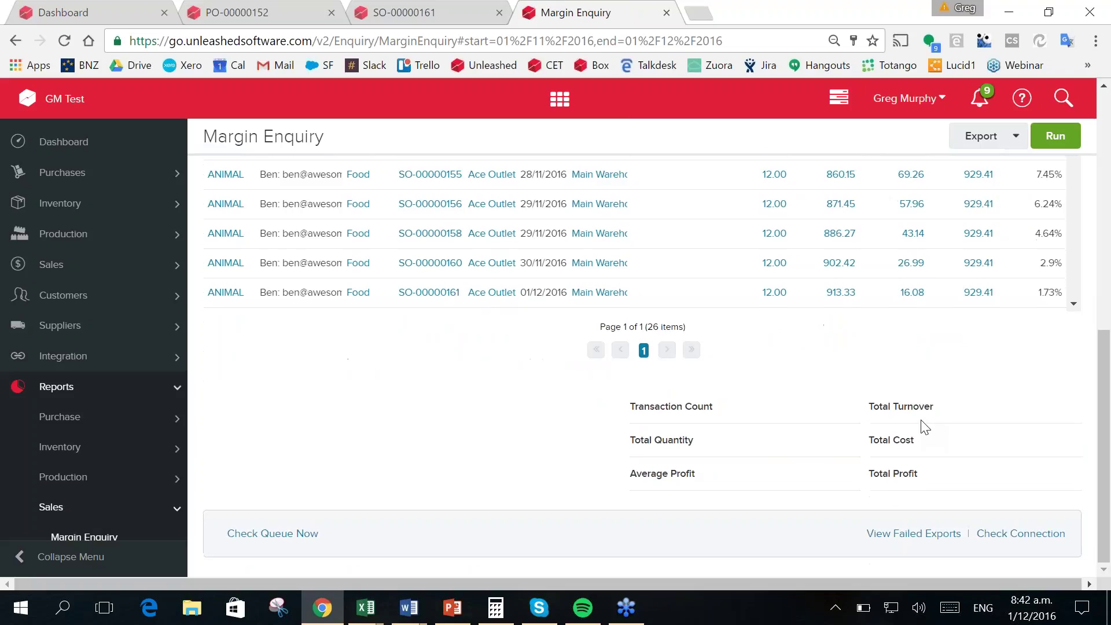
scroll(924, 427, "up", 5)
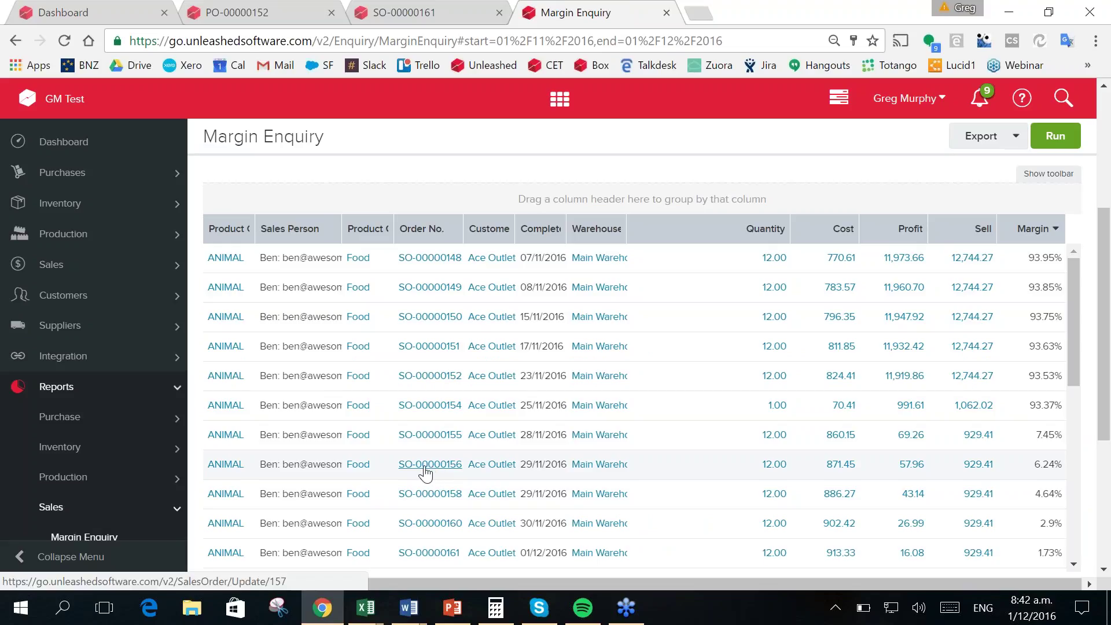
scroll(724, 256, "up", 4)
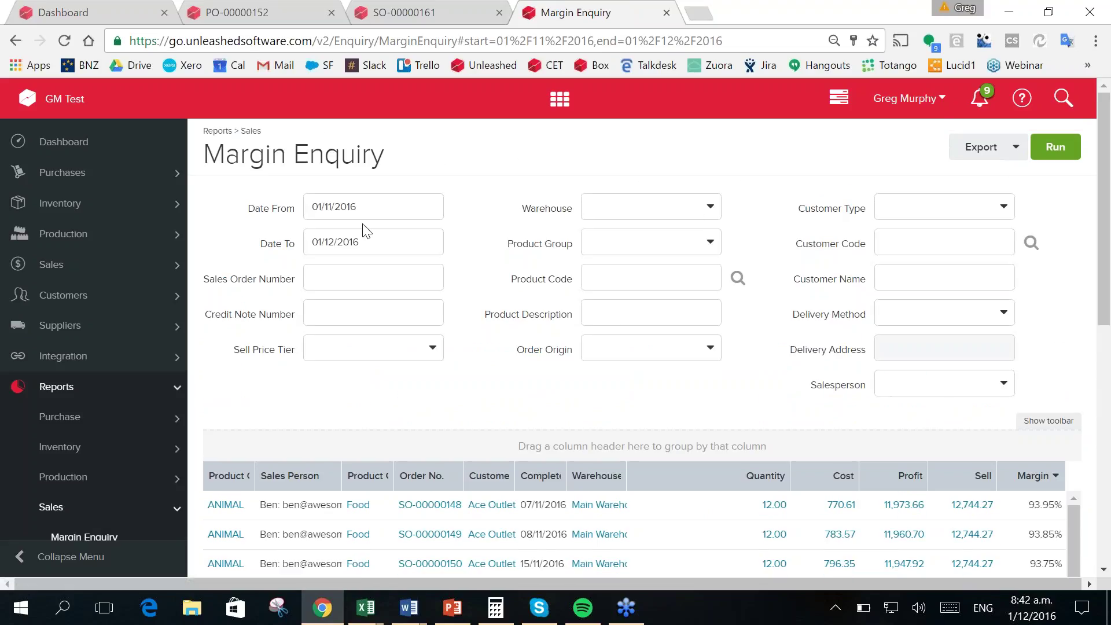
- Try filters for Main Warehouse, Retail customers, Toys products and a salesperson, and reload and rerun the report unfiltered
left_click(666, 216)
left_click(655, 237)
left_click(918, 215)
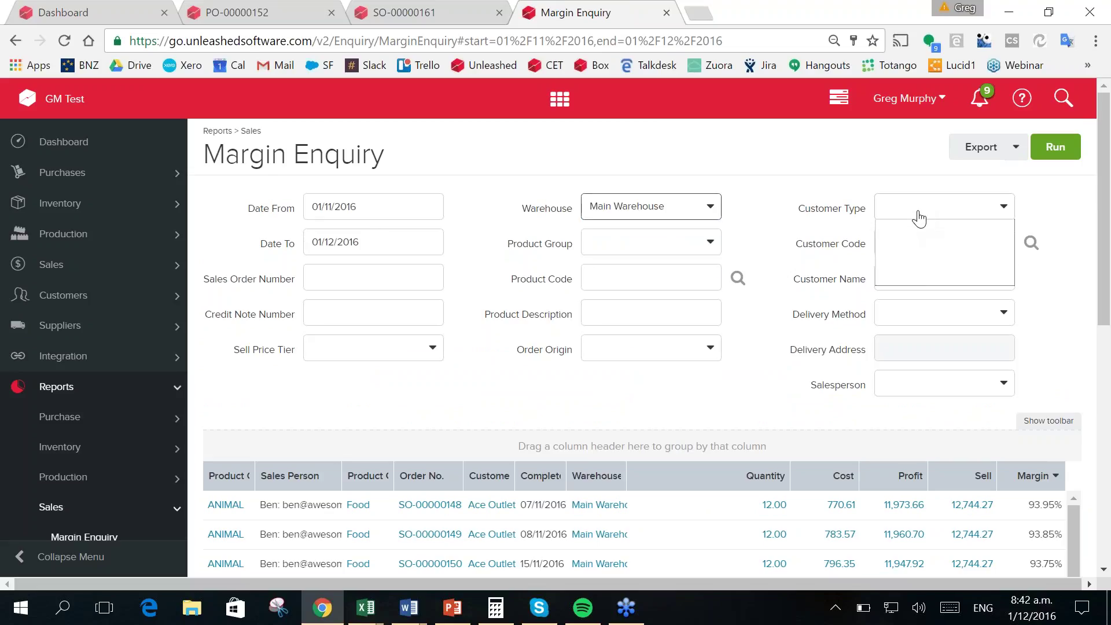
left_click(925, 249)
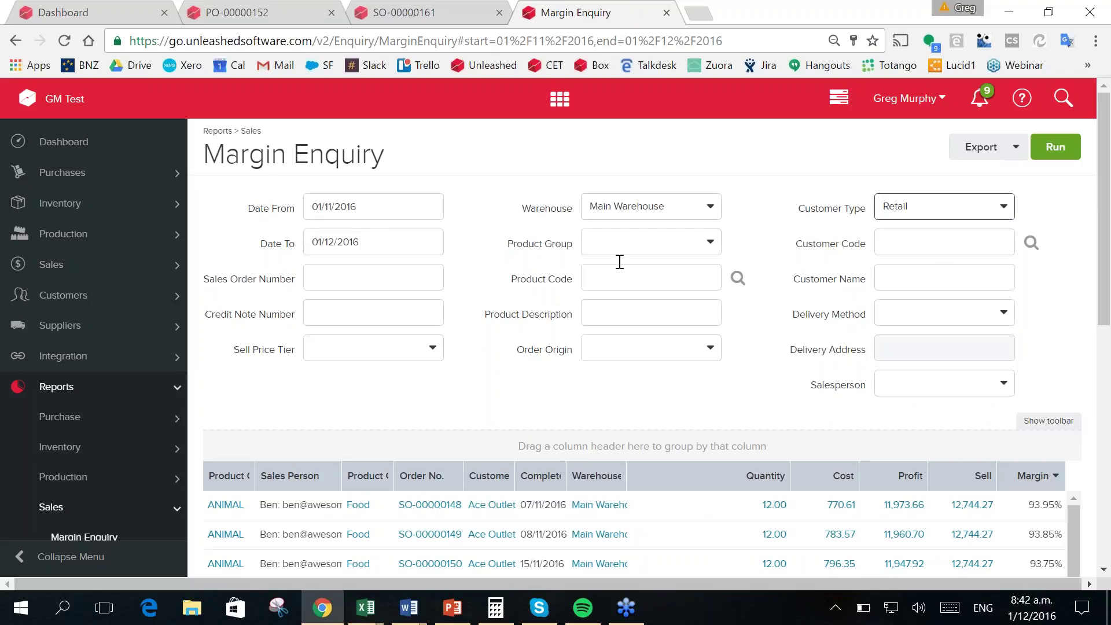
left_click(671, 246)
left_click(607, 288)
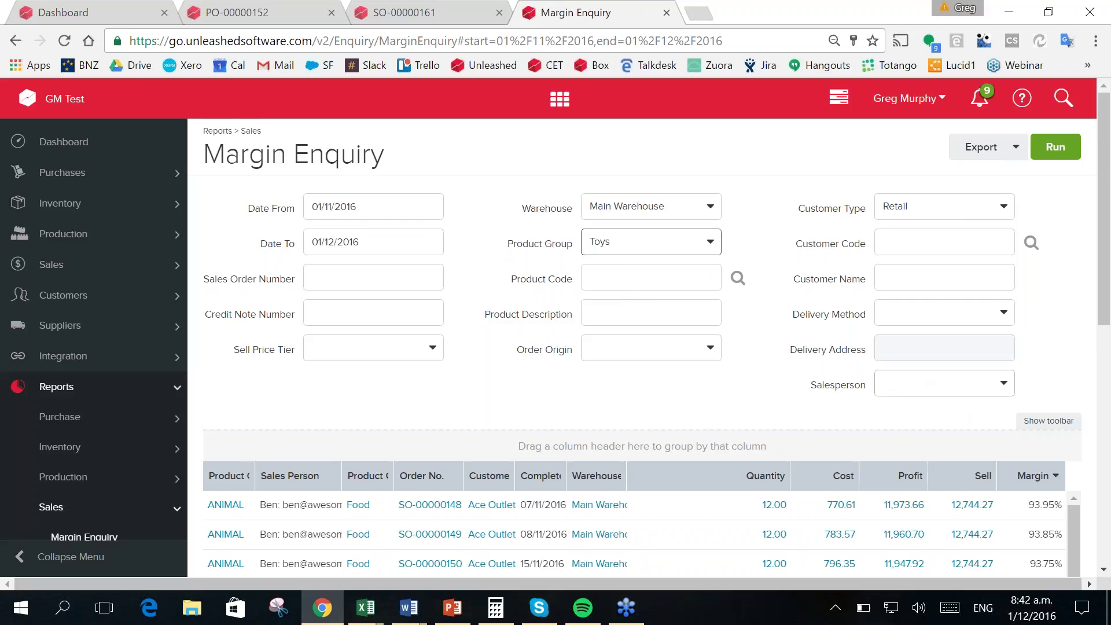
left_click(968, 389)
left_click(938, 408)
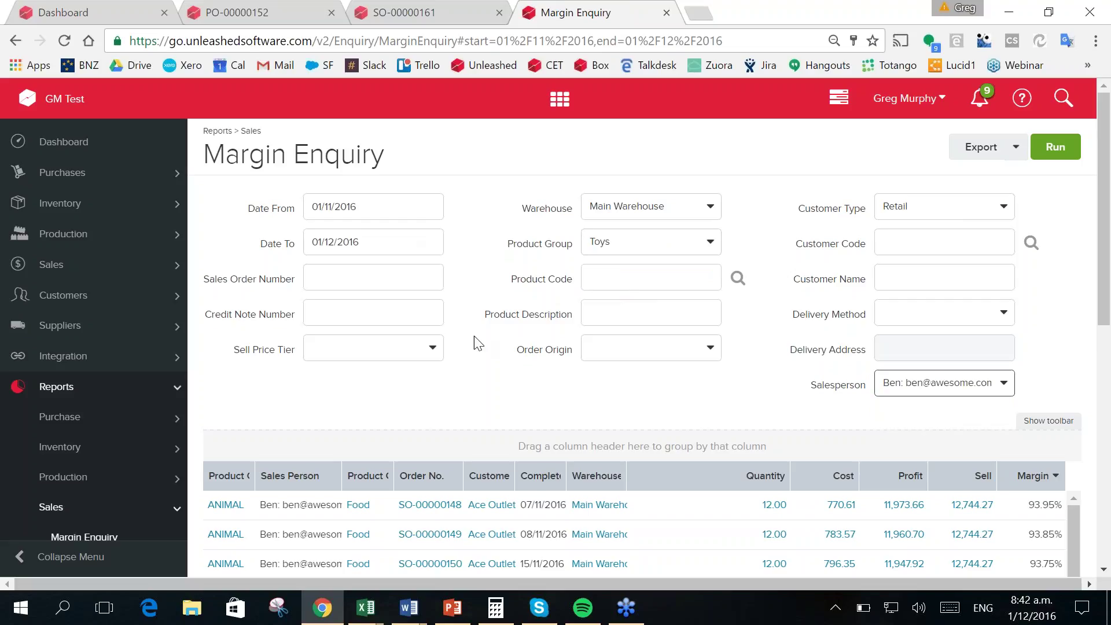
left_click(64, 40)
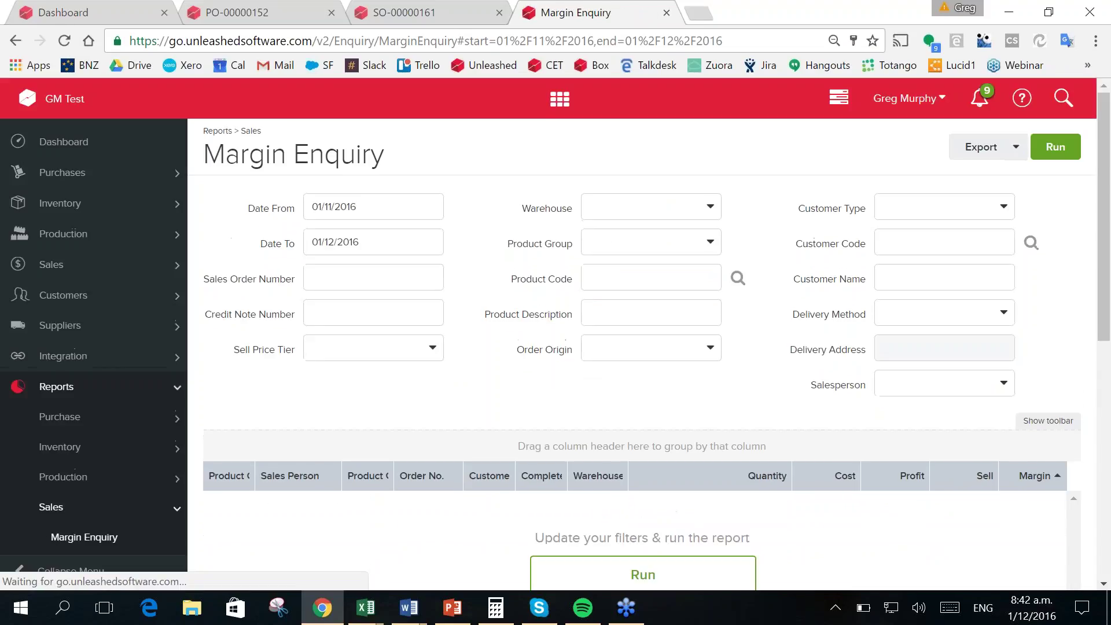
left_click(1055, 148)
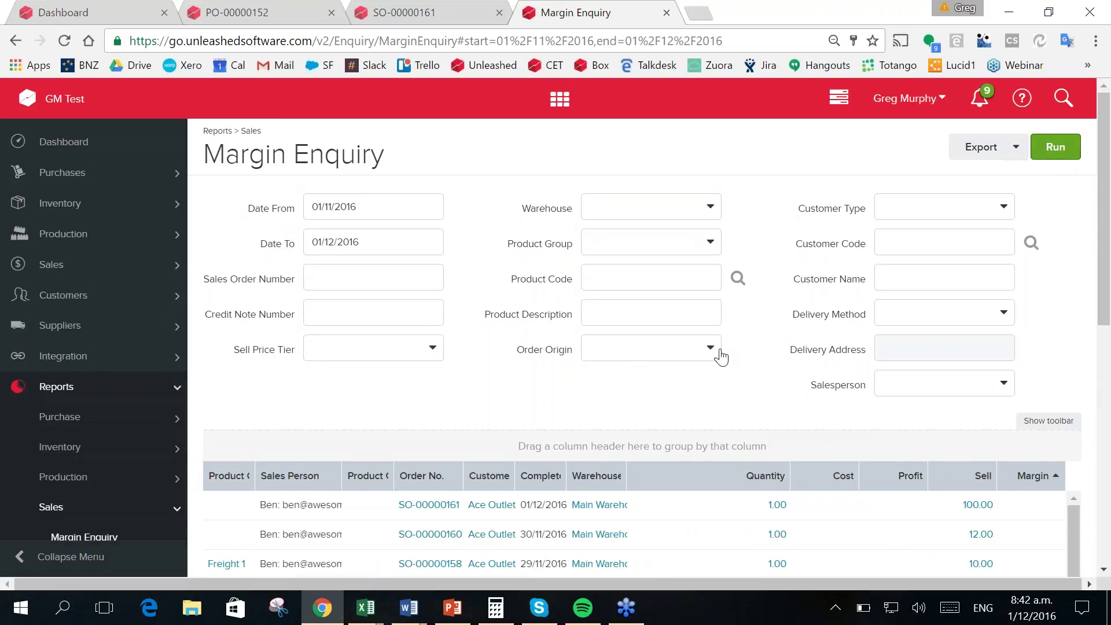
- Replace the report's Sales Person column with the hidden Sales Order Group column and group the rows by it
scroll(721, 357, "down", 3)
left_click(1047, 247)
left_click(816, 278)
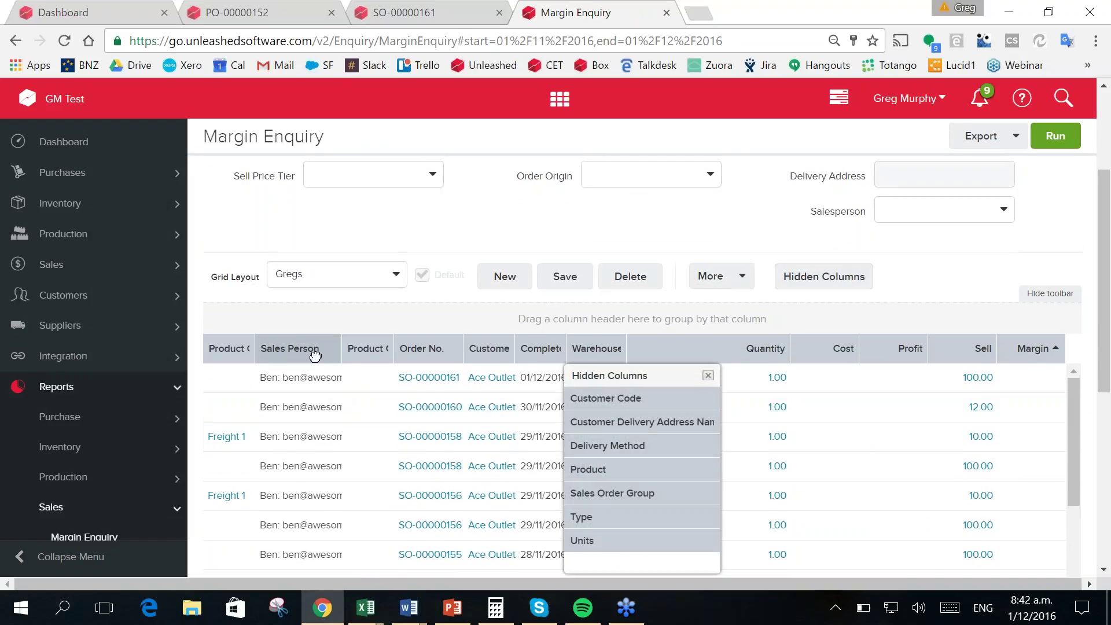
mouse_move(315, 356)
left_mouse_down()
mouse_move(635, 482)
mouse_move(314, 346)
left_mouse_up()
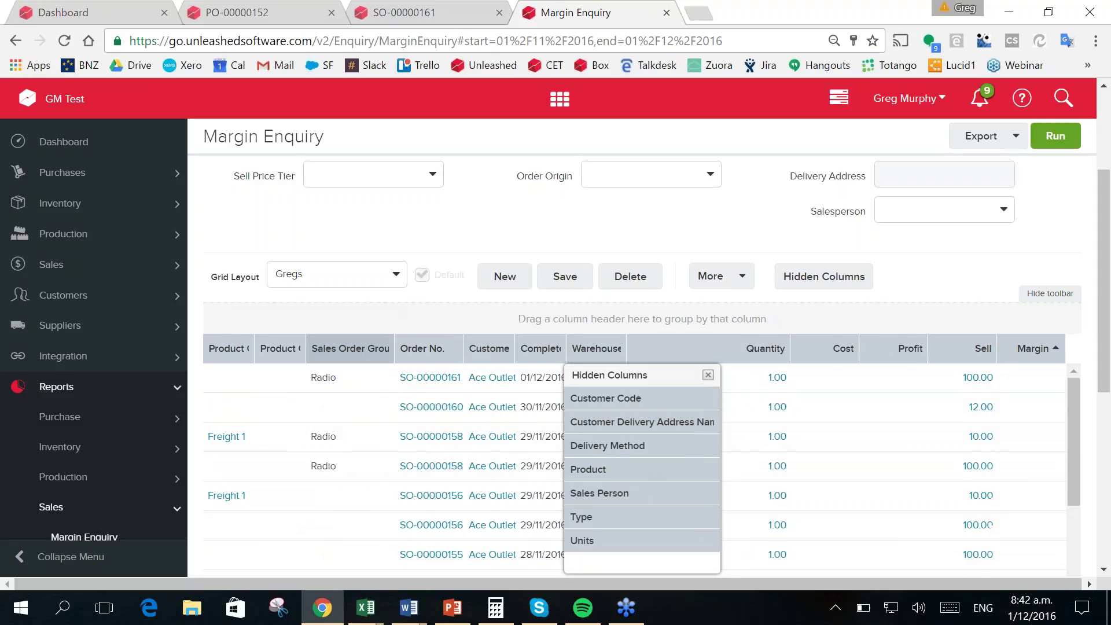
left_click(708, 376)
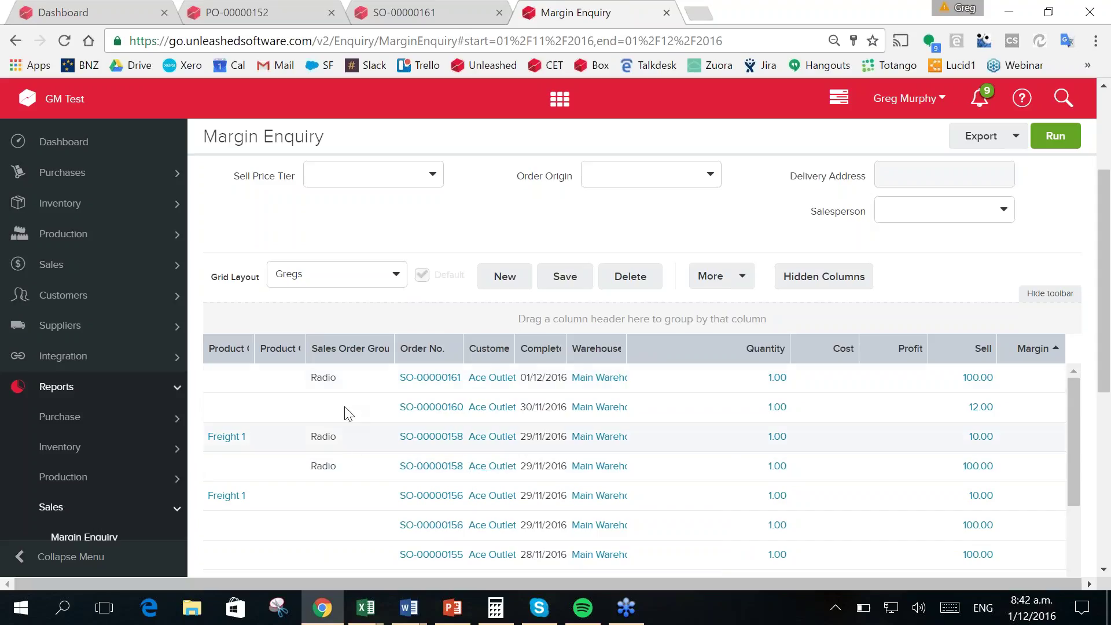
left_click_drag(324, 331, 299, 324)
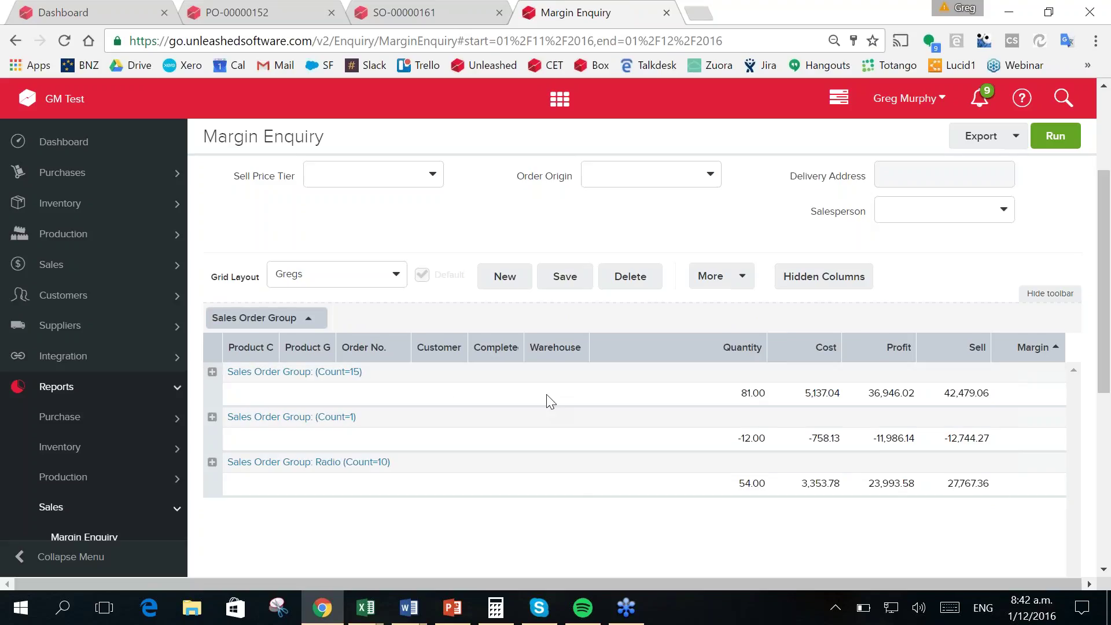
- View the saved grid layouts and the export formats available for the Margin Enquiry report
scroll(547, 395, "up", 3)
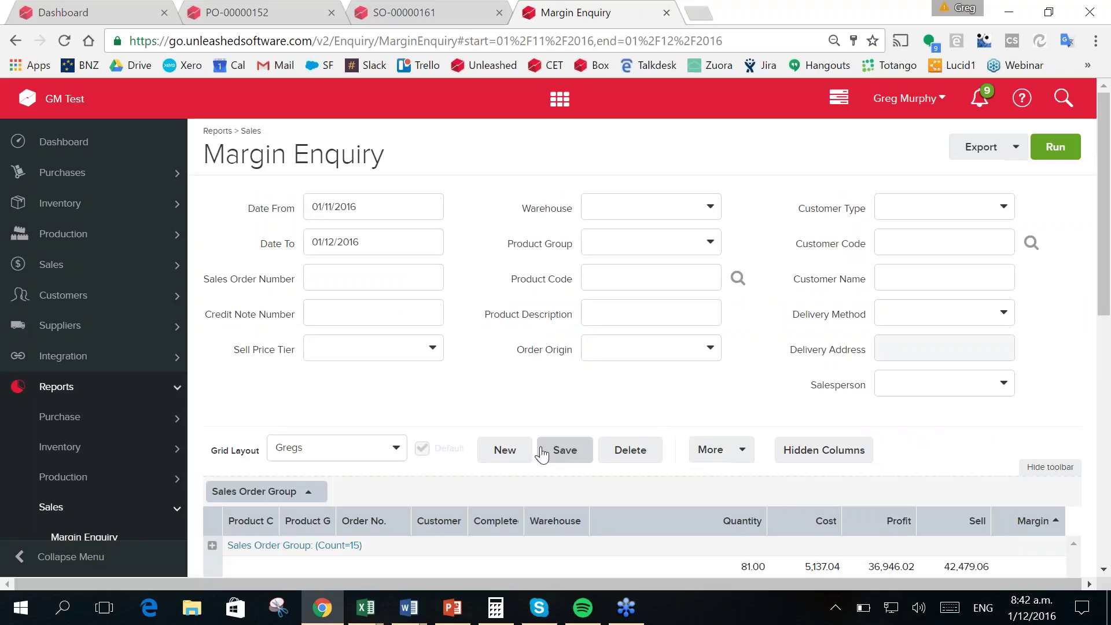
left_click(400, 453)
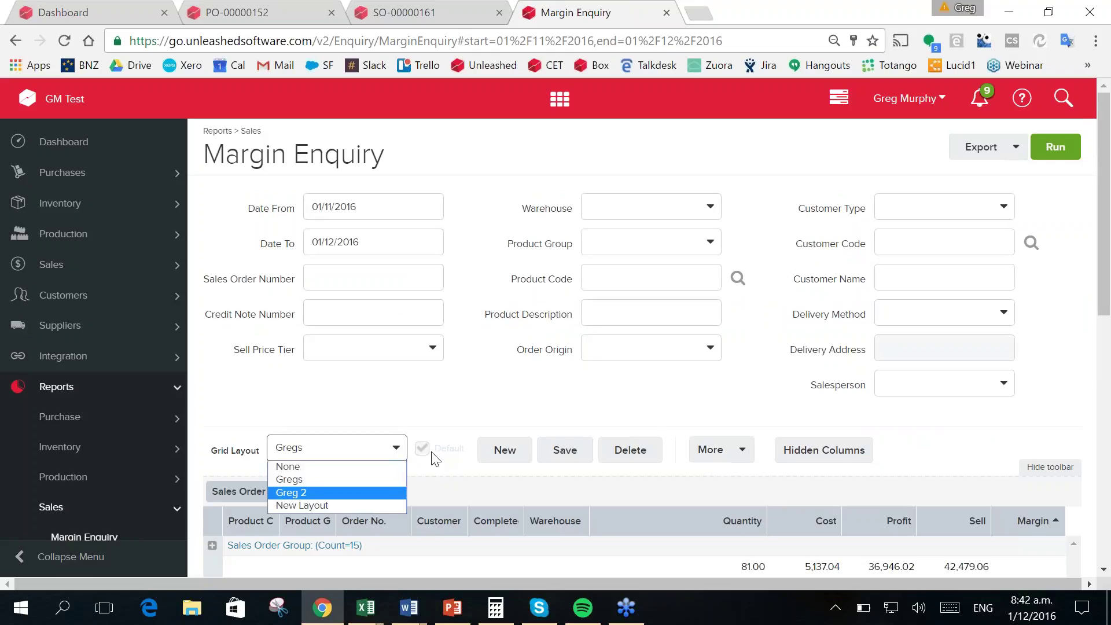
left_click(505, 403)
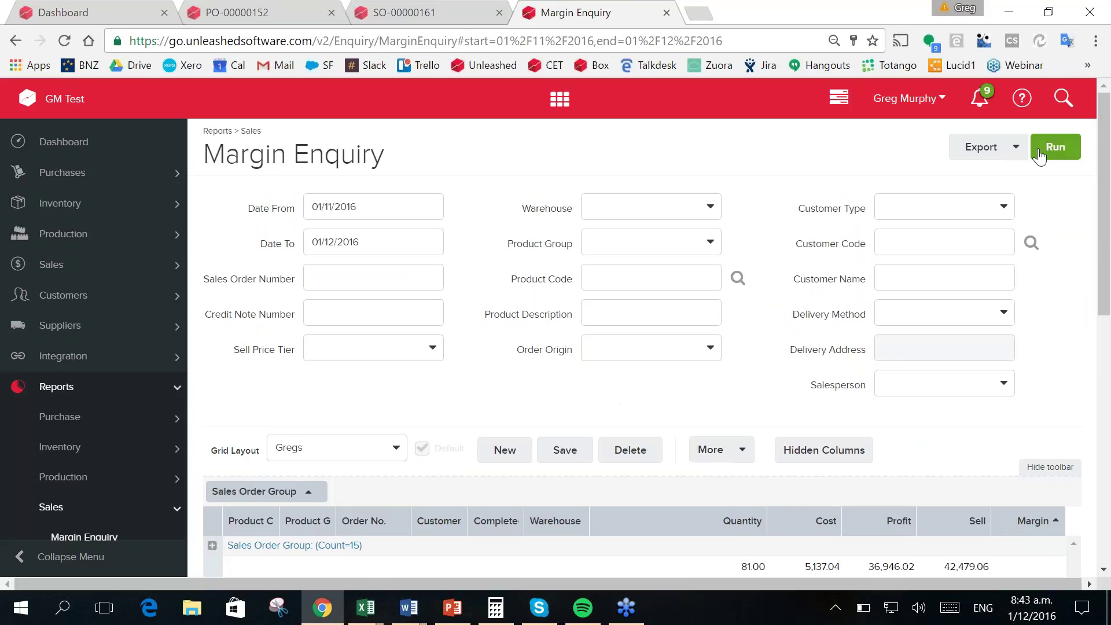
left_click(1016, 149)
left_click(1005, 206)
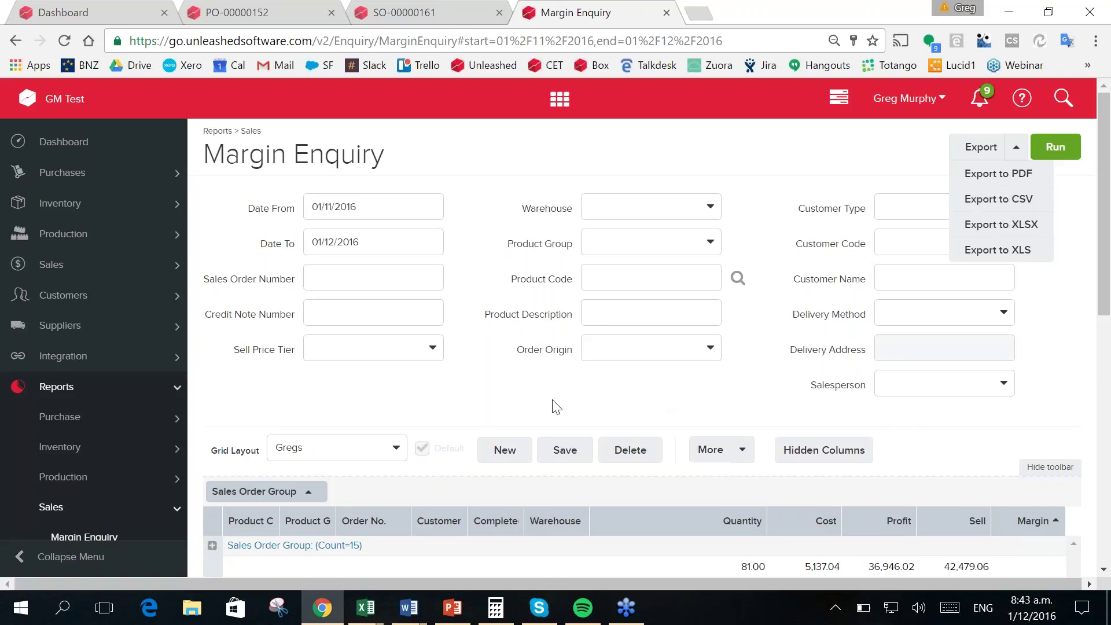
- Return to the Unleashed dashboard and switch to the PowerPoint presentation
left_click(69, 149)
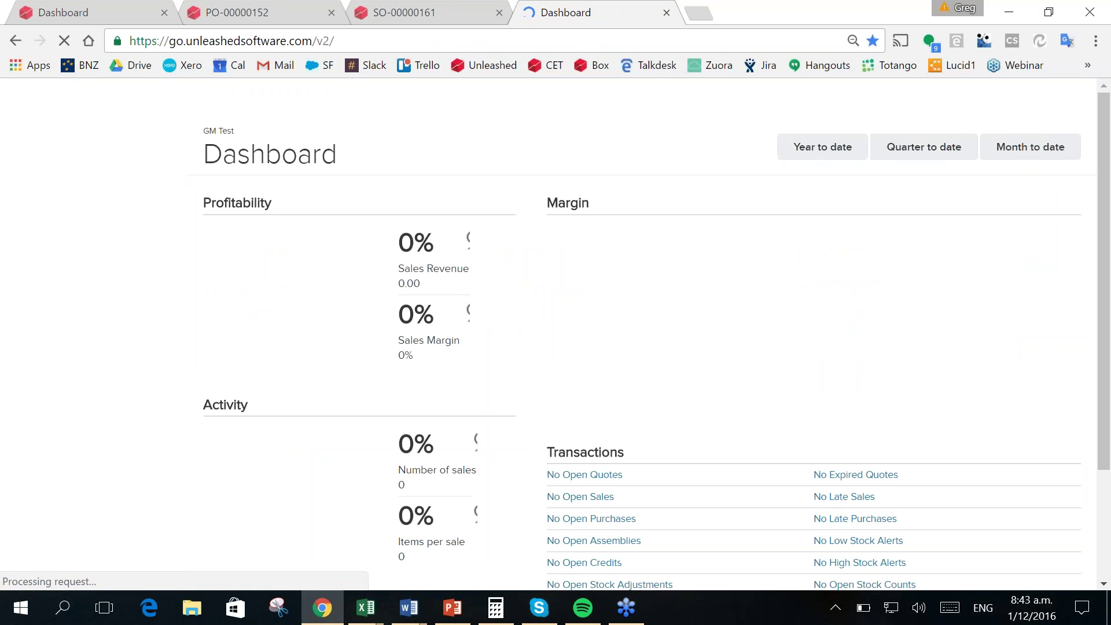
left_click(452, 609)
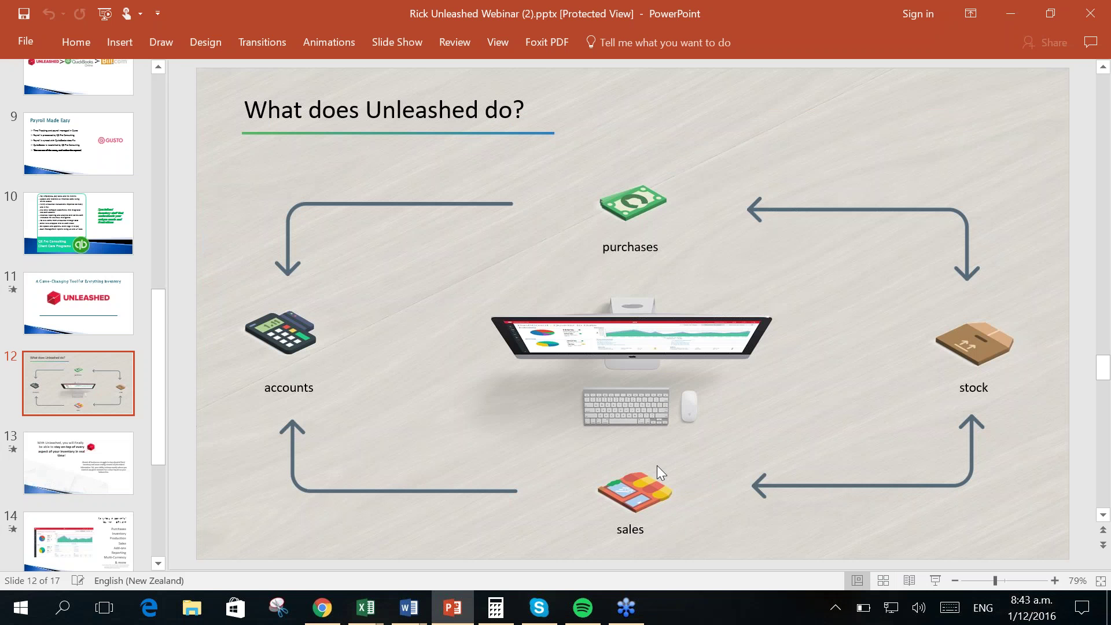